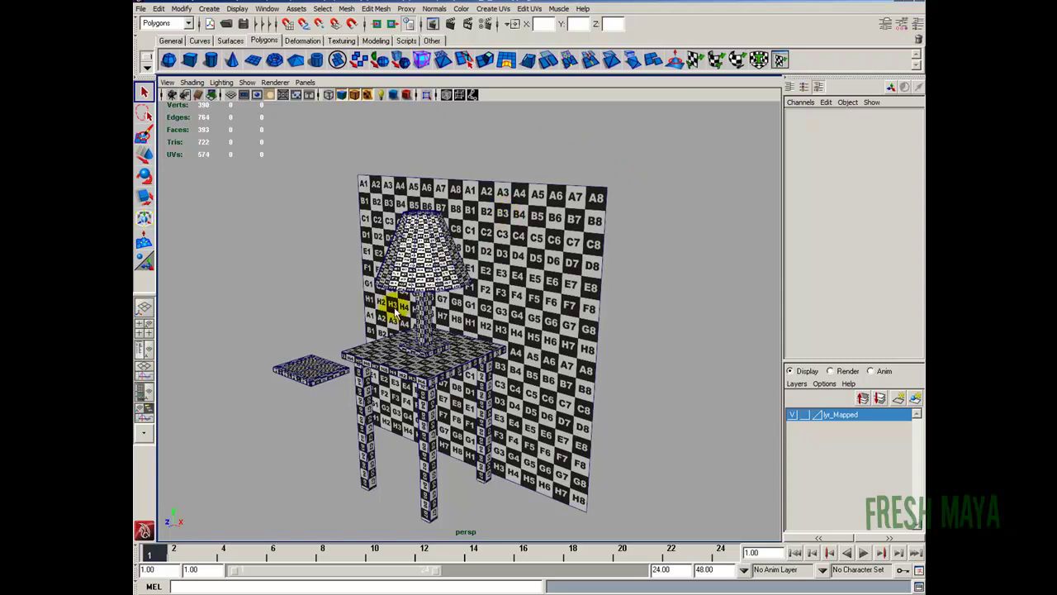
Open the Hypershade and switch the workspace to the Outliner beside the perspective view
left_click_drag(408, 308, 362, 305, "alt")
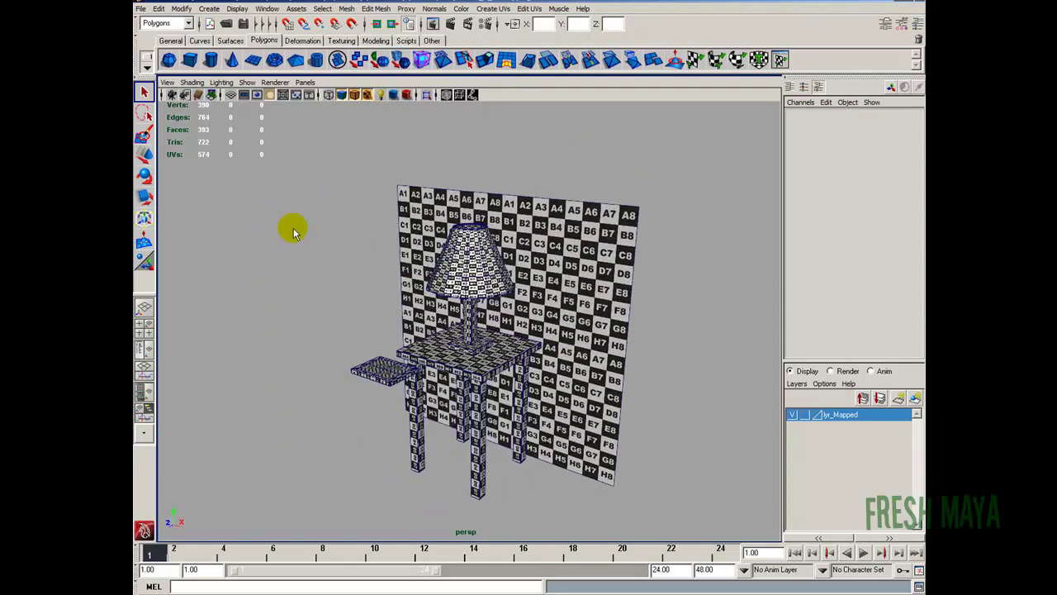
left_click(266, 9)
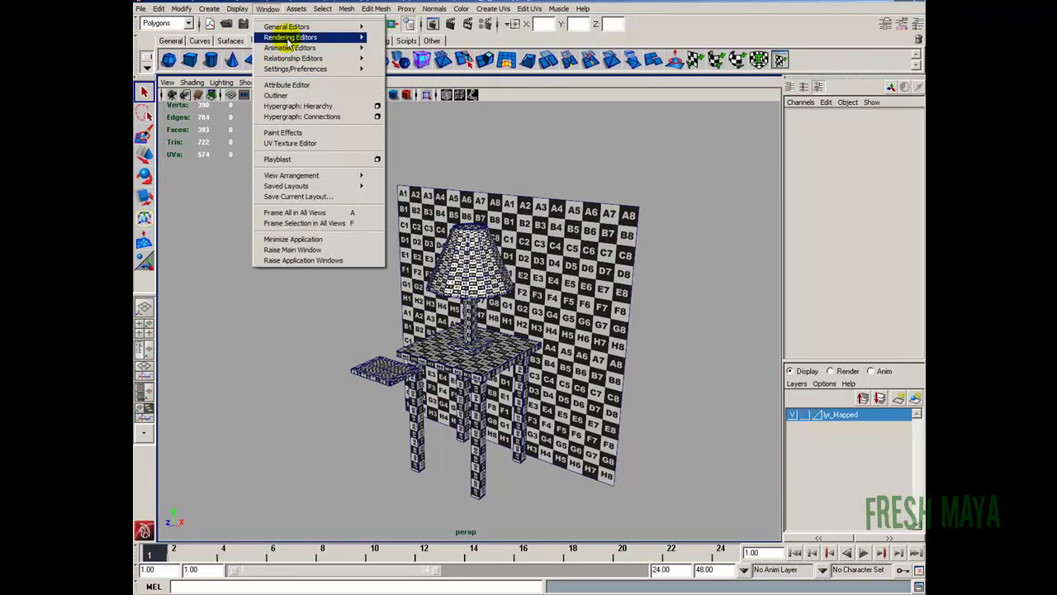
mouse_move(289, 40)
left_click(397, 64)
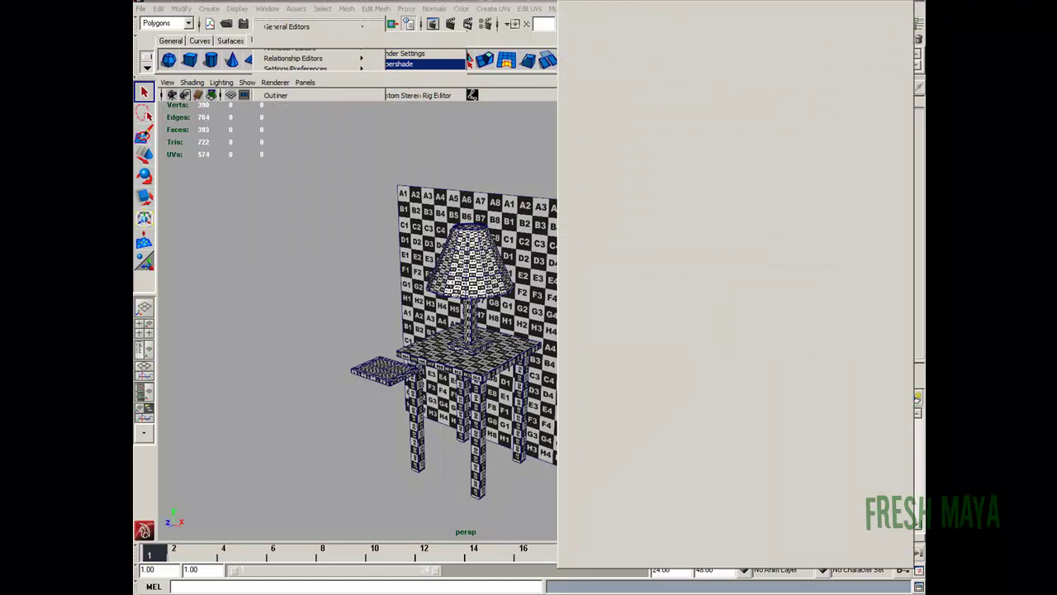
left_click_drag(704, 6, 537, 1)
left_click(144, 354)
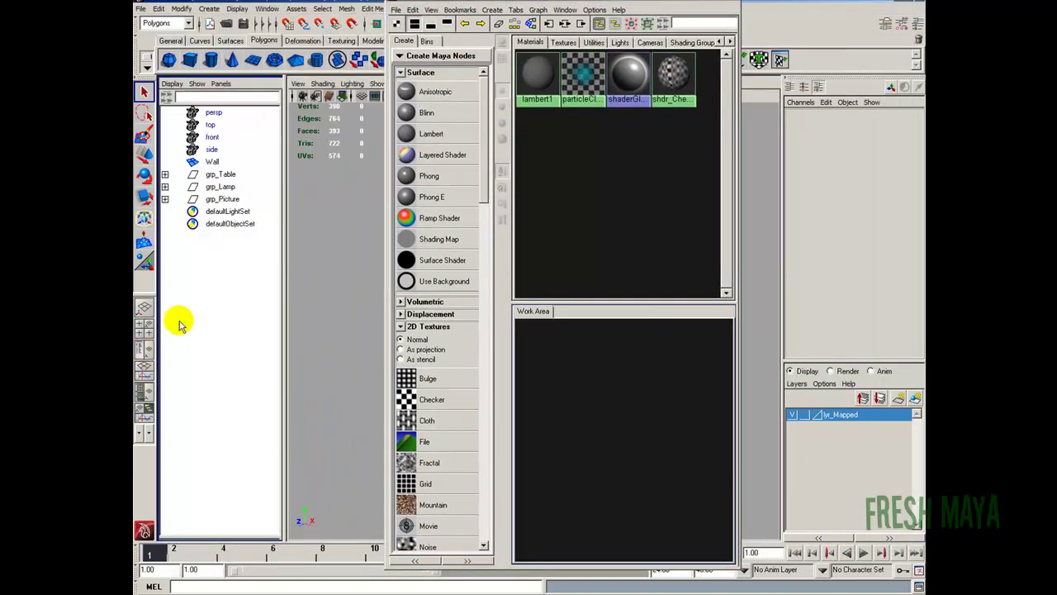
Review the objects inside the table, lamp and picture groups, leaving the lamp and picture groups expanded
left_click(165, 174)
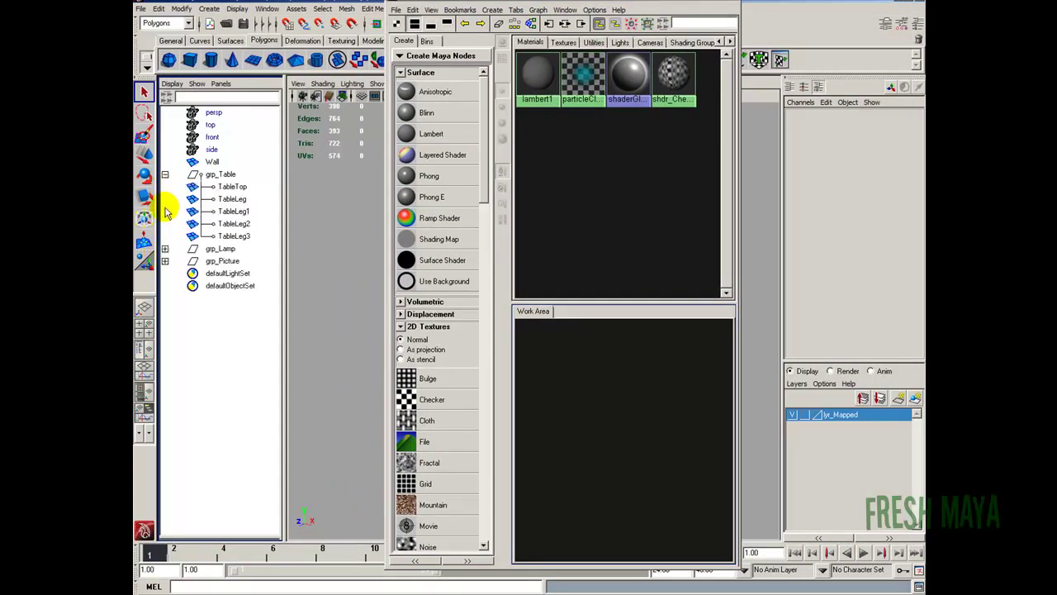
left_click(165, 174)
left_click(165, 187)
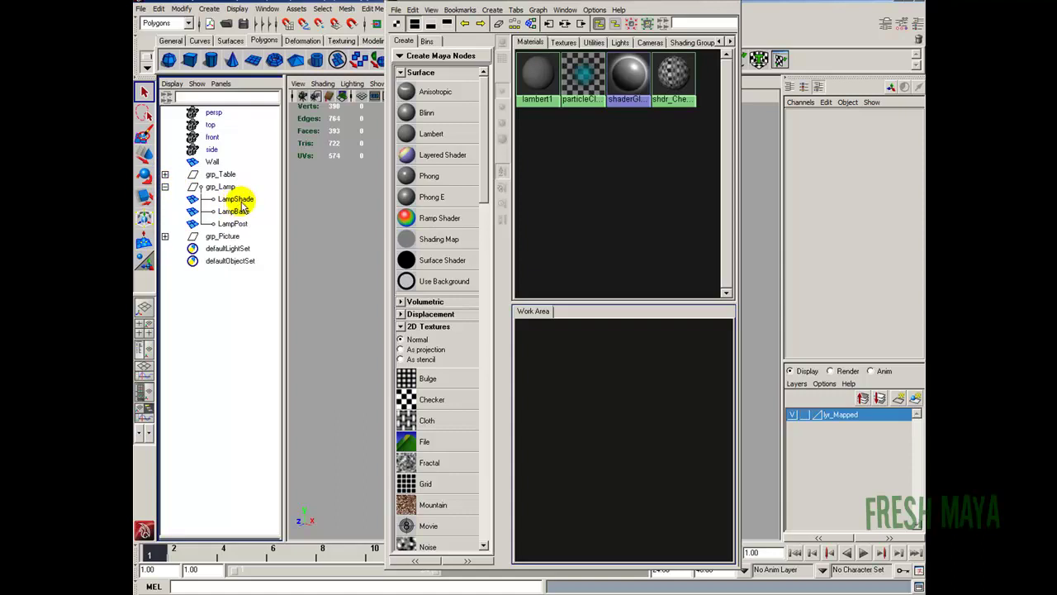
left_click(166, 237)
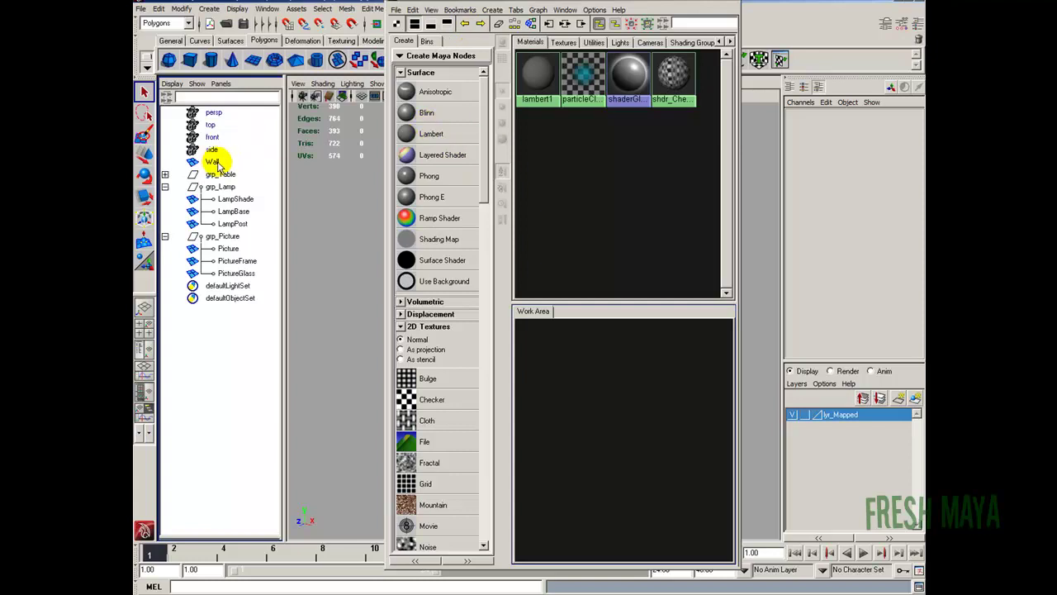
Create a Lambert material for the wall, name it shdr_Wall and place it near the work area's upper edge
left_click_drag(519, 2, 428, 0)
left_click(356, 130)
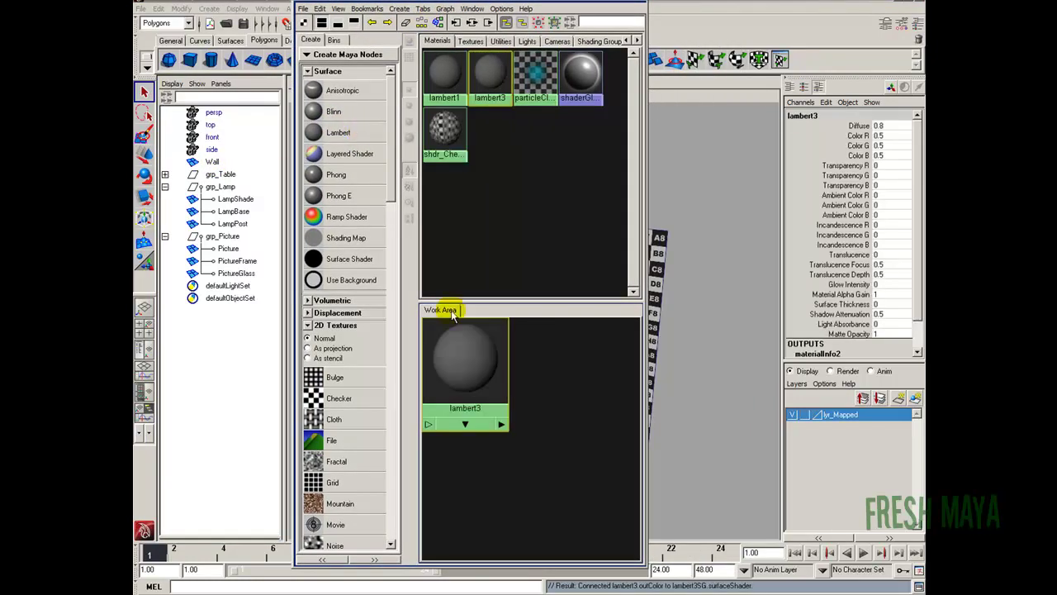
right_click_drag(478, 389, 447, 502)
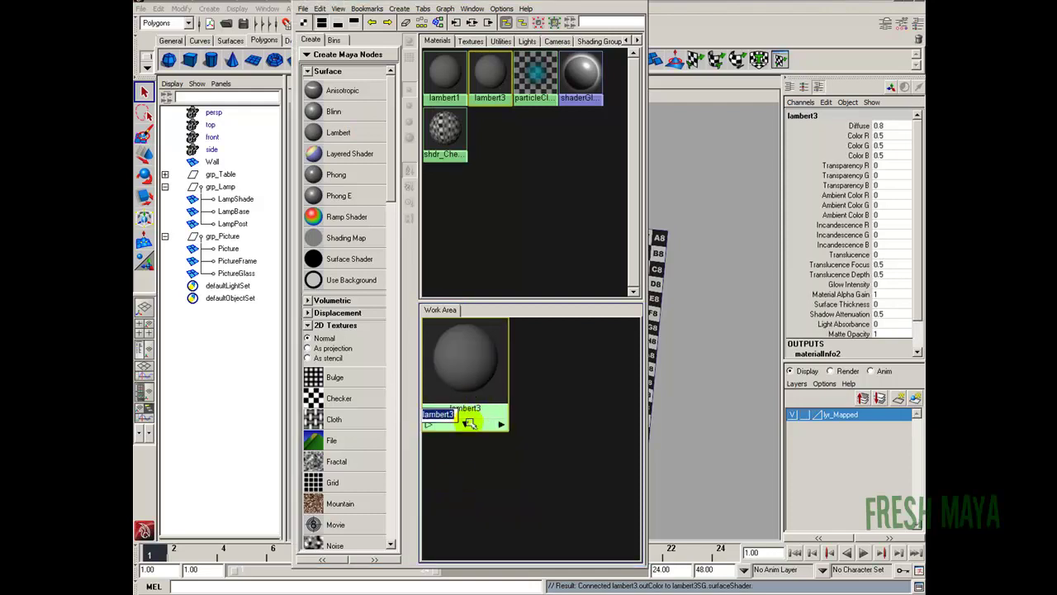
key("BackSpace")
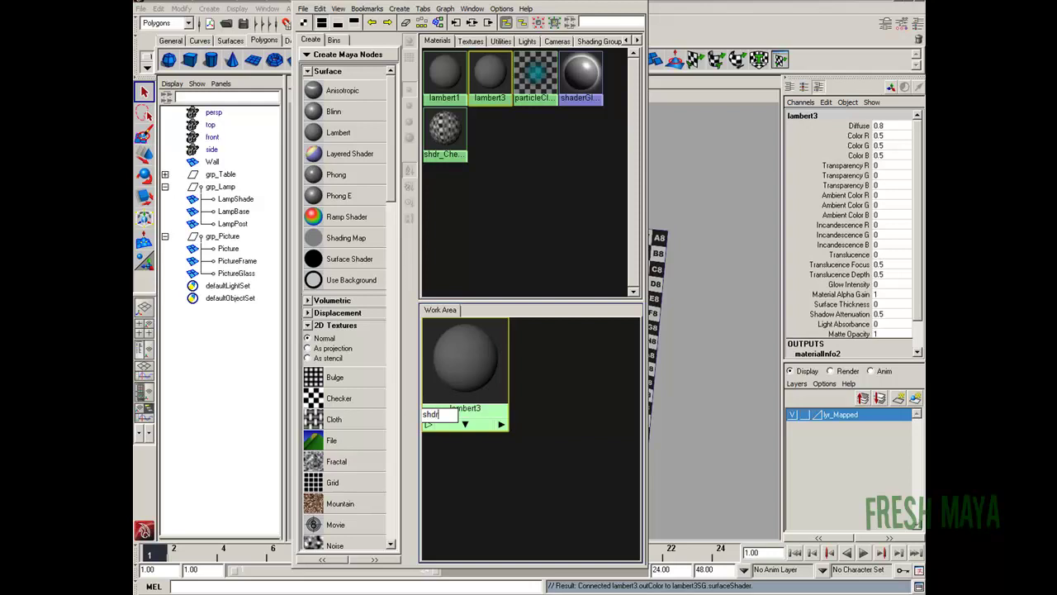
type("shdr_Wall")
key("Return")
scroll(488, 409, "down", 3)
left_click_drag(496, 411, 570, 334)
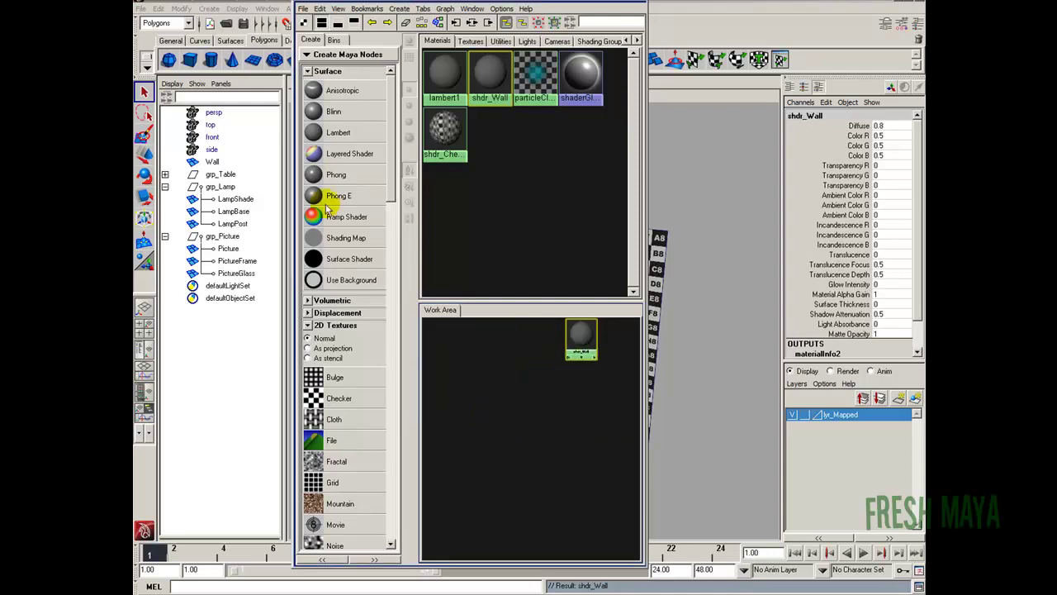
Create a Blinn material, name it shdr_Table and place it beside the wall material in the work area
left_click(347, 116)
left_click_drag(504, 453, 499, 380)
right_click_drag(498, 380, 446, 498)
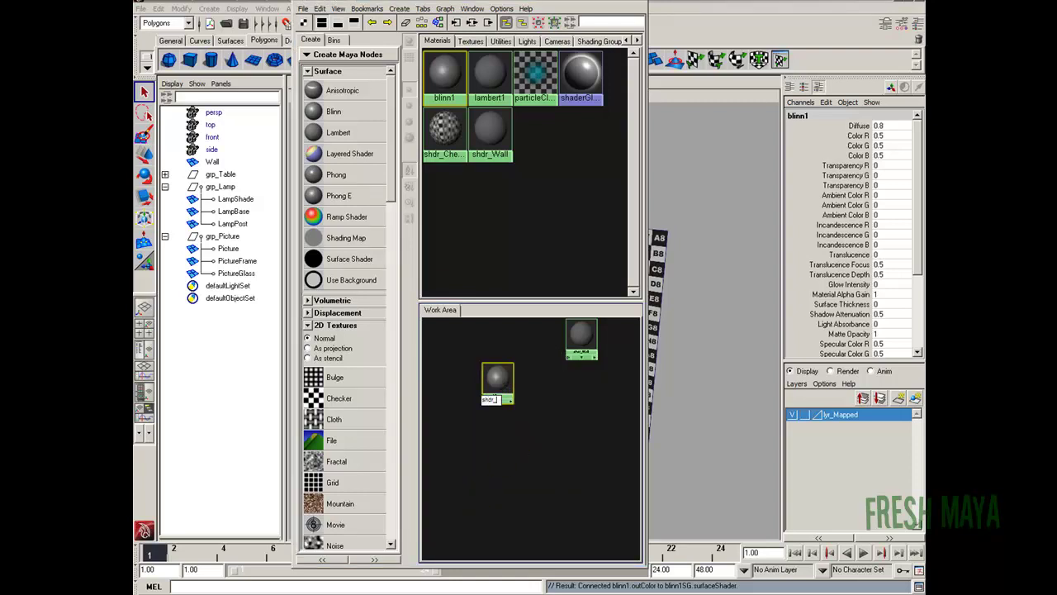
type("shdr_Table")
key("Return")
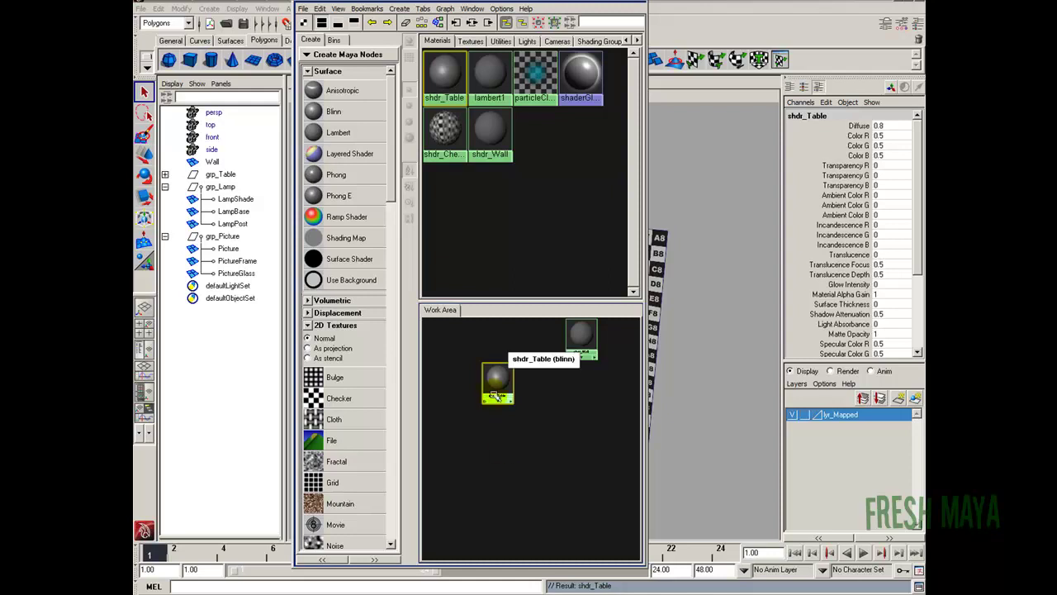
left_click_drag(494, 378, 528, 340)
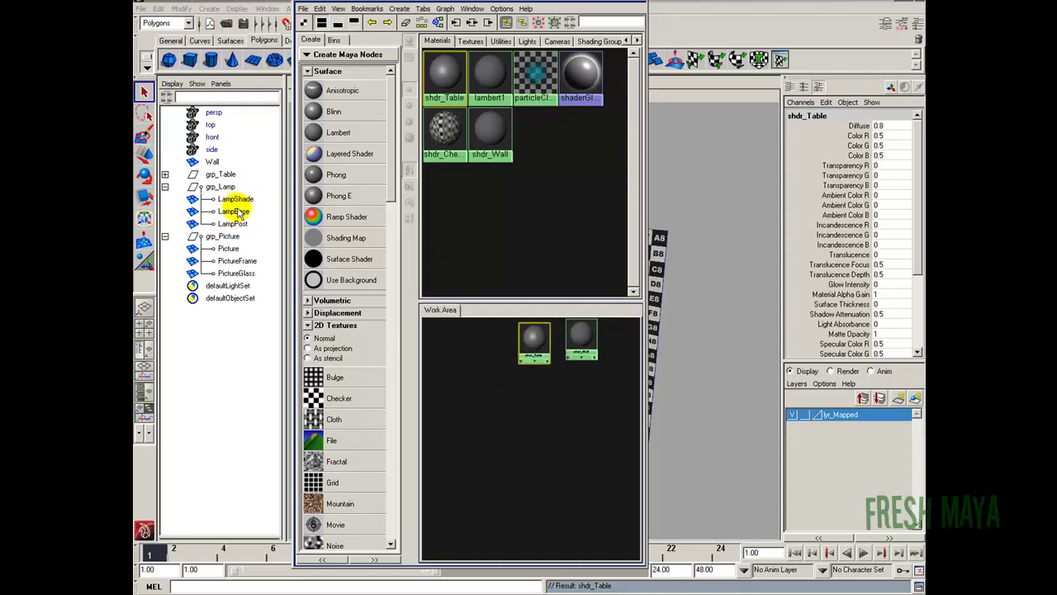
Create a Lambert material named shdr_LampShade and line it up in a row with the table and wall materials
left_click(340, 132)
left_click_drag(508, 504, 486, 353)
right_click_drag(486, 353, 468, 471)
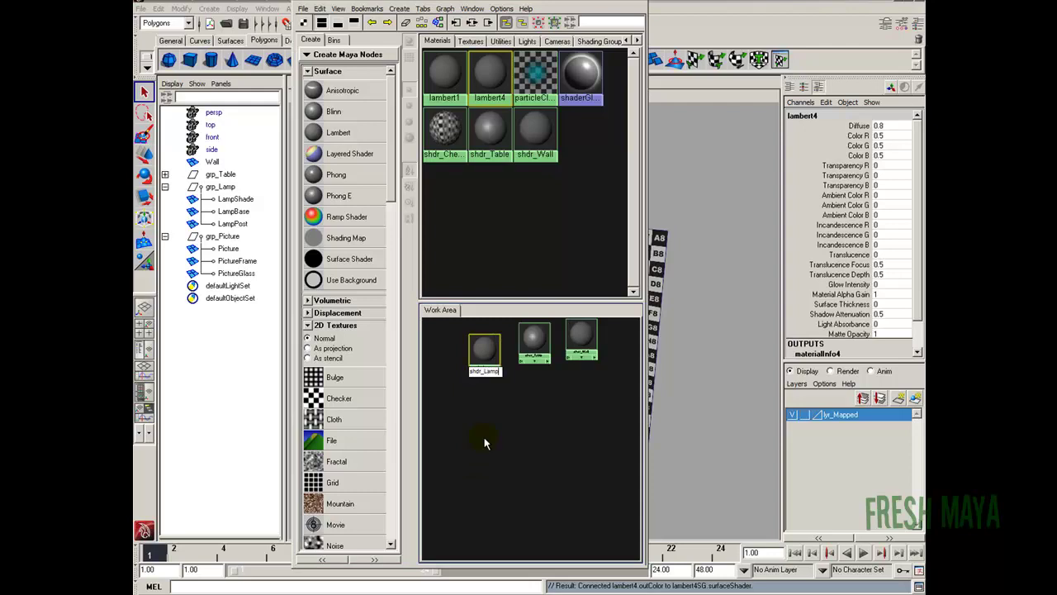
type("shdr_LampShade")
key("Return")
left_click_drag(484, 349, 493, 341)
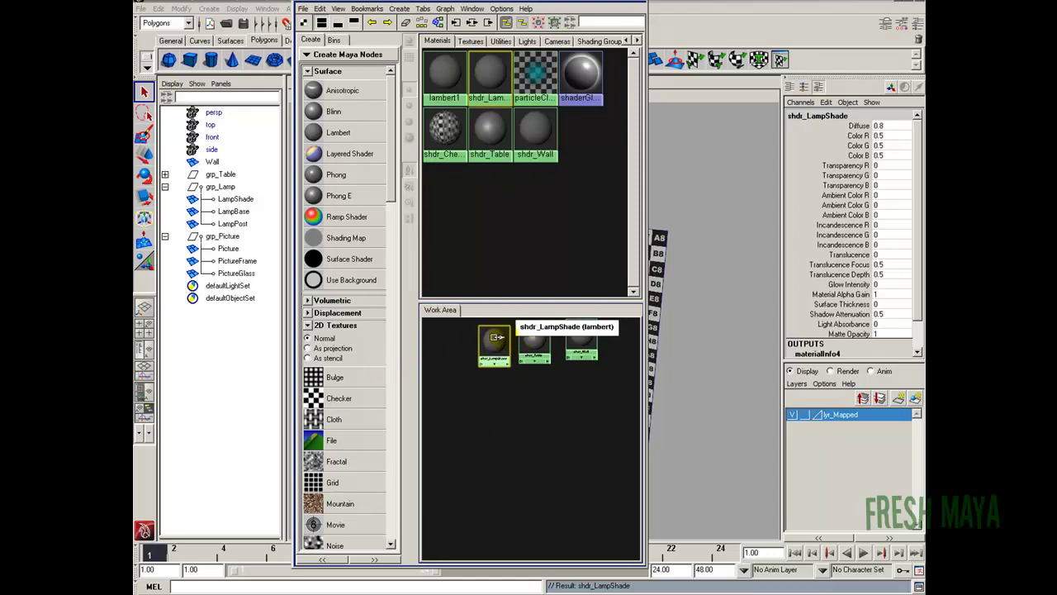
left_click_drag(578, 332, 569, 336)
left_click(492, 339)
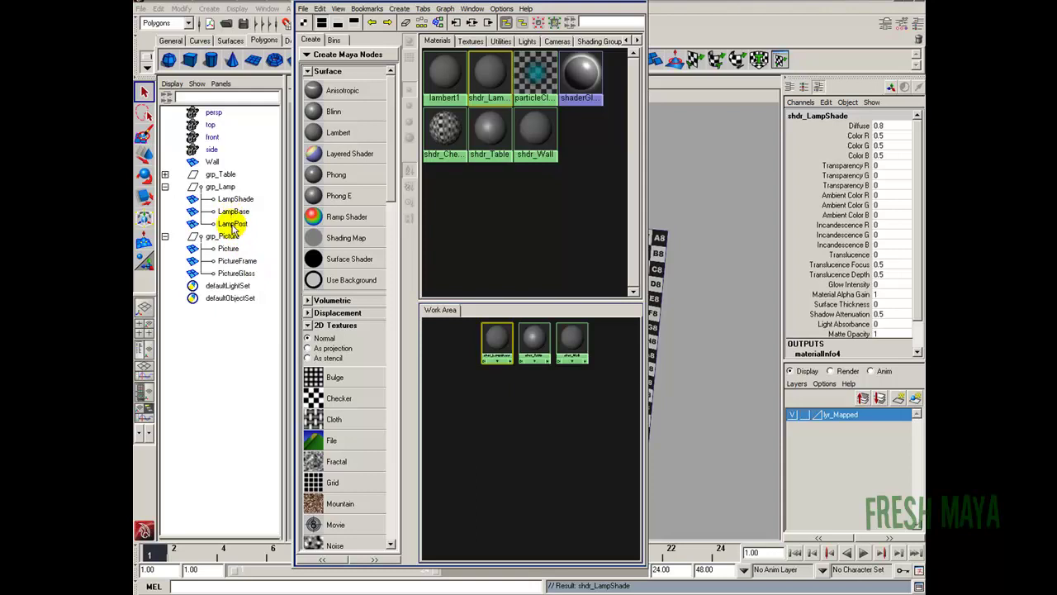
Create a Blinn material, name it shdr_LampPost and place it next to the lampshade material
left_click(333, 111)
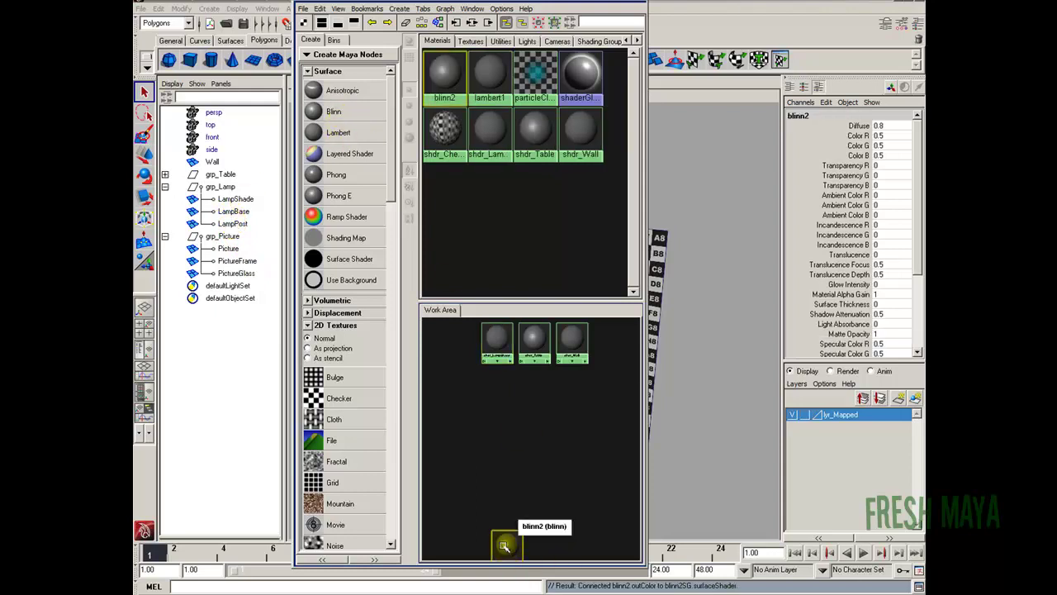
left_click_drag(505, 545, 498, 389)
right_click_drag(498, 389, 514, 483)
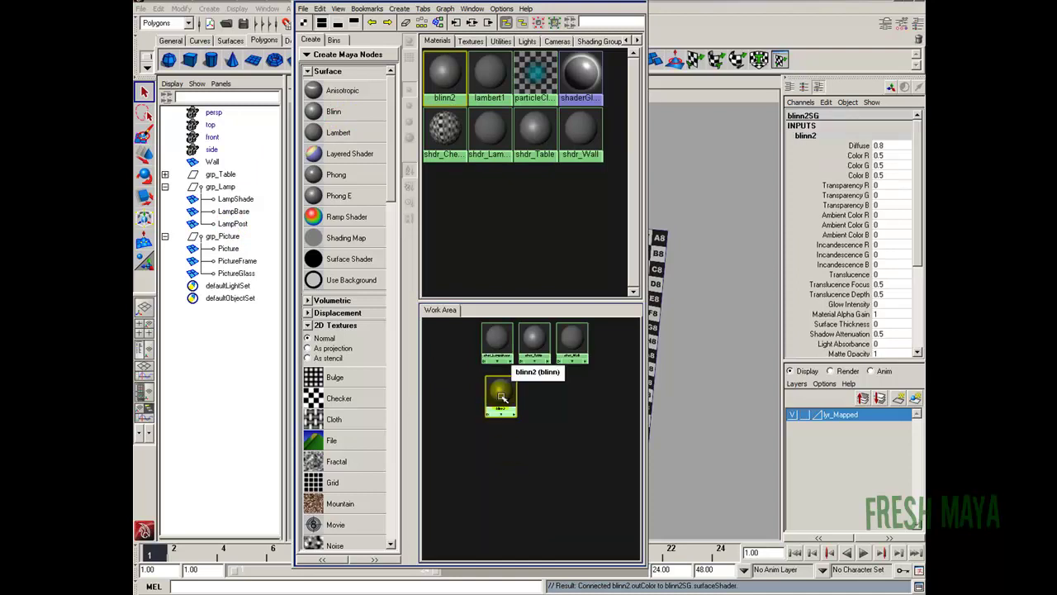
right_click_drag(500, 393, 496, 432)
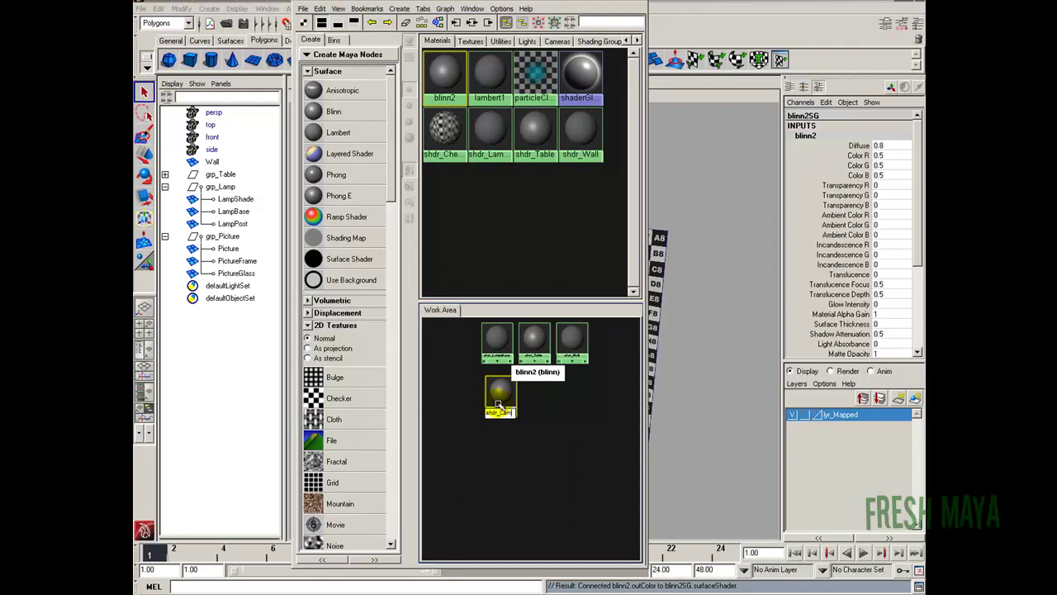
type("shdr_LampPost")
key("Return")
left_click_drag(500, 400, 461, 347)
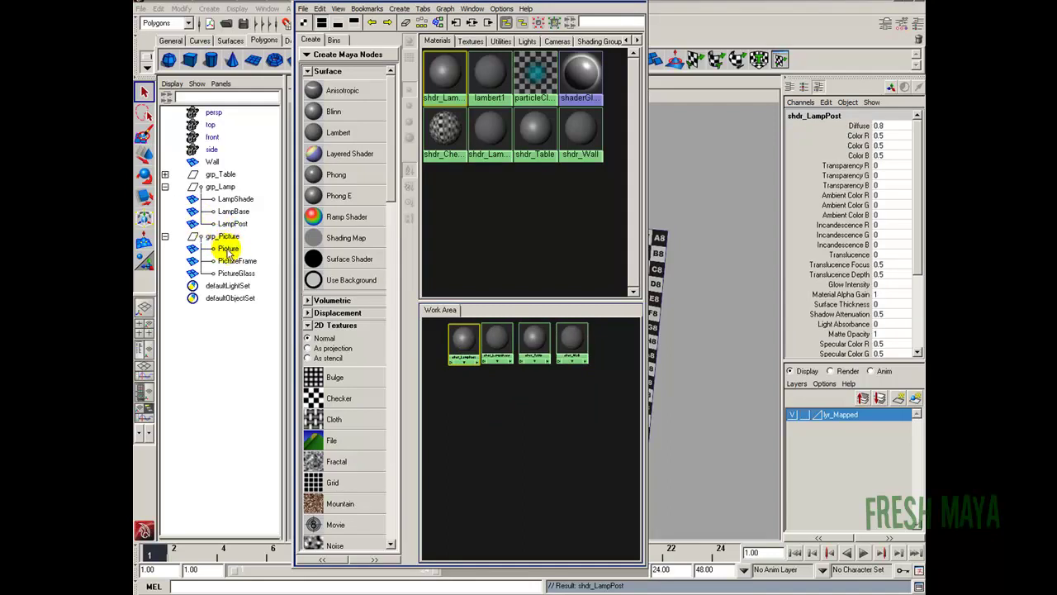
Create a Lambert material, name it shdr_Picture and place it below the wall material
left_click(353, 133)
right_click(495, 390)
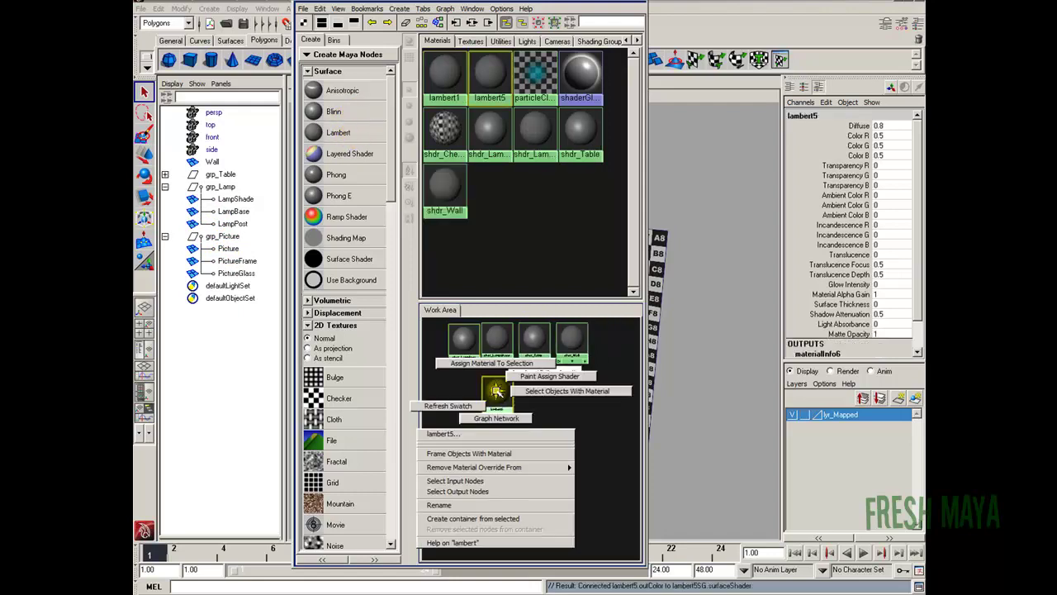
left_click(476, 505)
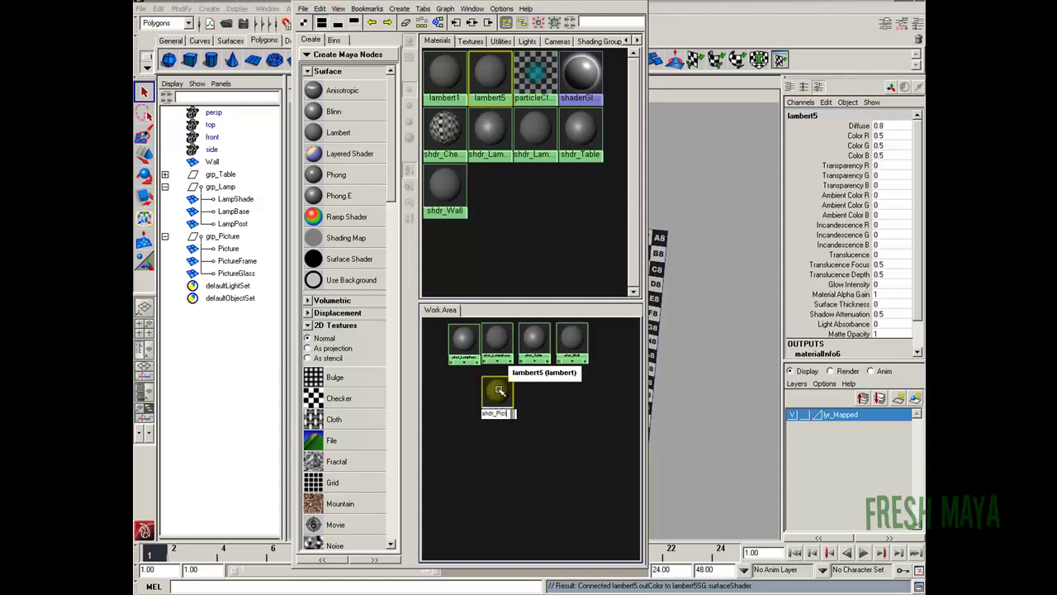
type("ure")
key("Return")
left_click_drag(499, 390, 580, 383)
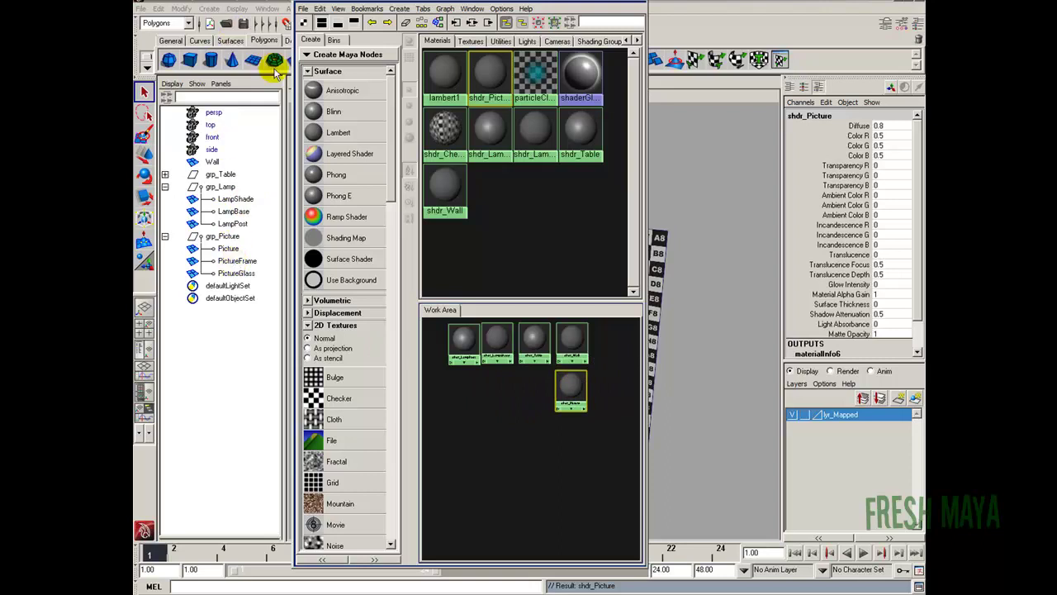
Create a Blinn material named shdr_PictureFrame next to the picture material in the work area
middle_click_drag(337, 111, 538, 392)
left_click_drag(536, 381, 525, 400)
right_click_drag(525, 400, 489, 519)
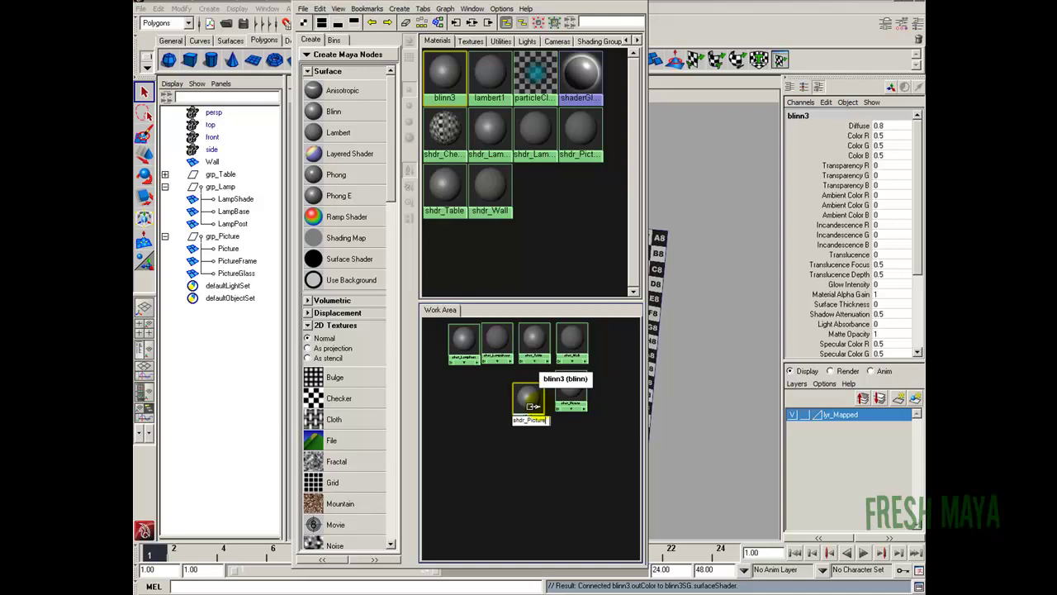
key("Return")
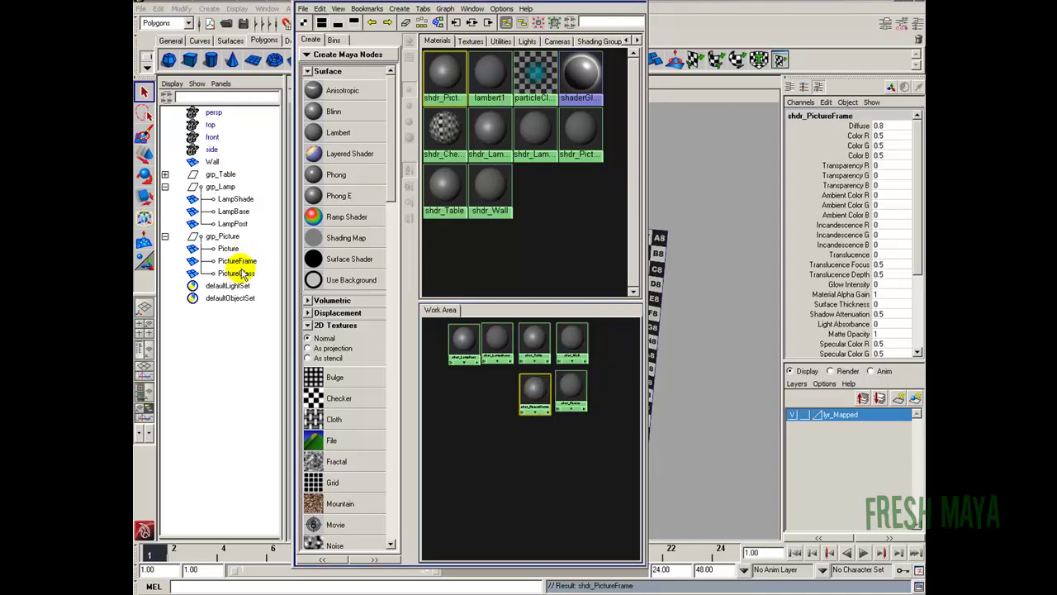
Create a Blinn material named shdr_PictureGlass and place it beside the picture frame material
left_click(343, 110)
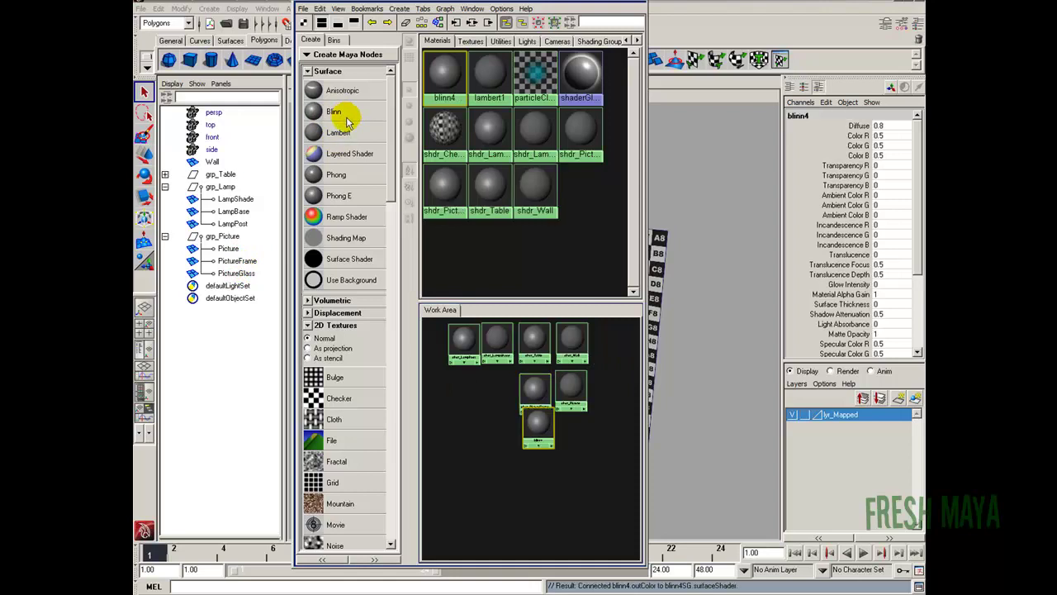
left_click_drag(536, 423, 493, 395)
right_click_drag(489, 391, 472, 510)
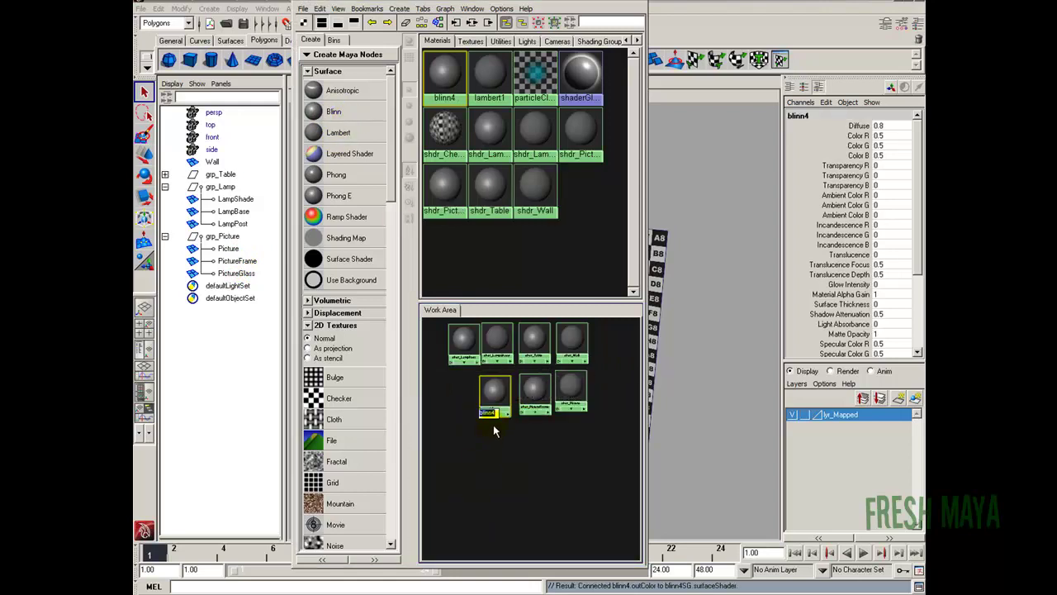
type("shdr_PictureGlass")
key("Return")
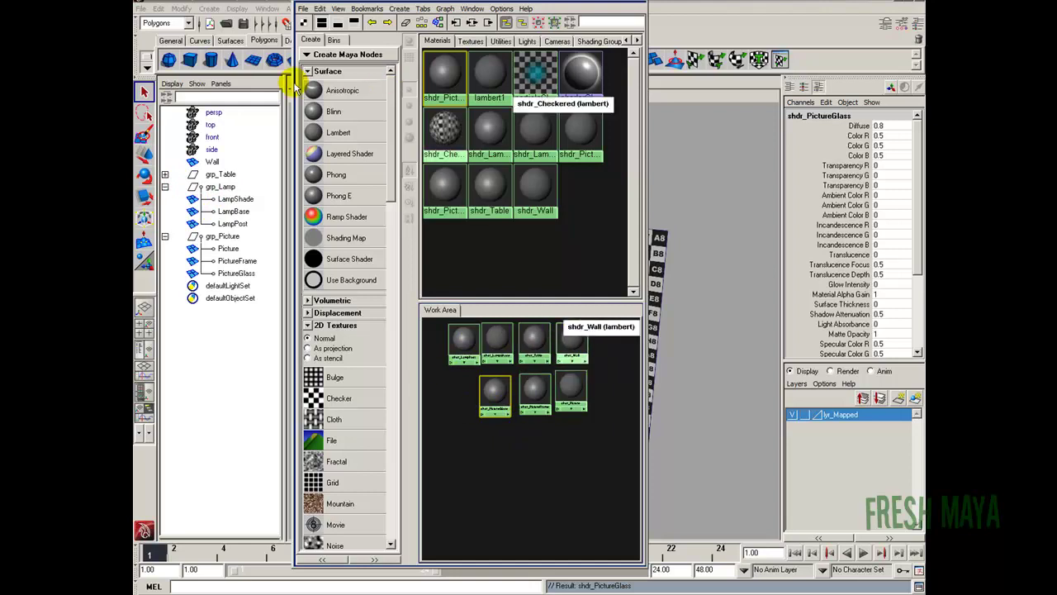
Rearrange the work area's materials into a vertical column beginning with wall, table, lampshade and lamp post
left_click_drag(532, 1, 375, 2)
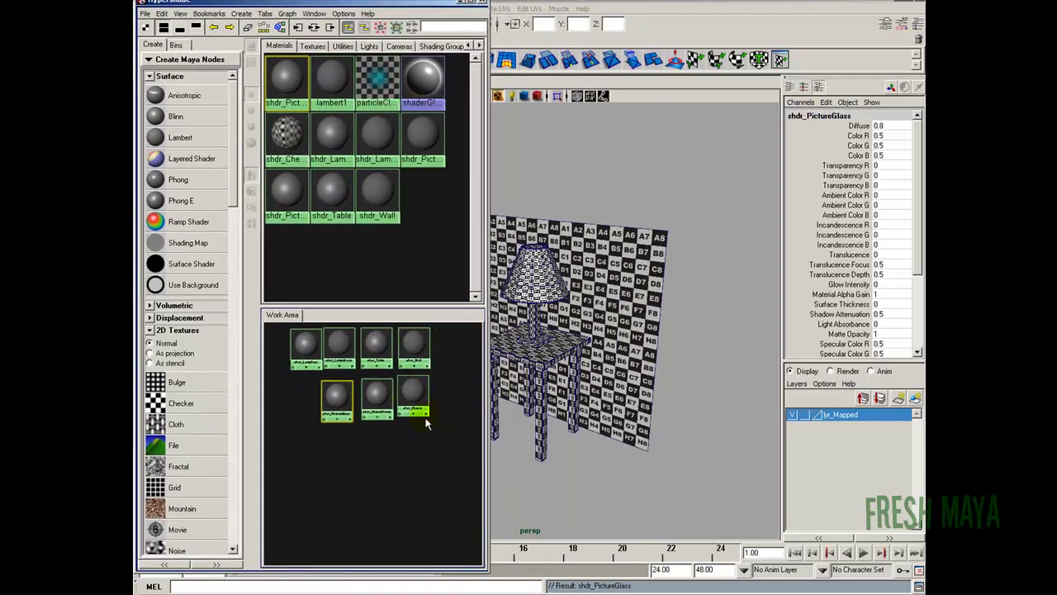
scroll(424, 418, "down", 3)
scroll(416, 443, "up", 6)
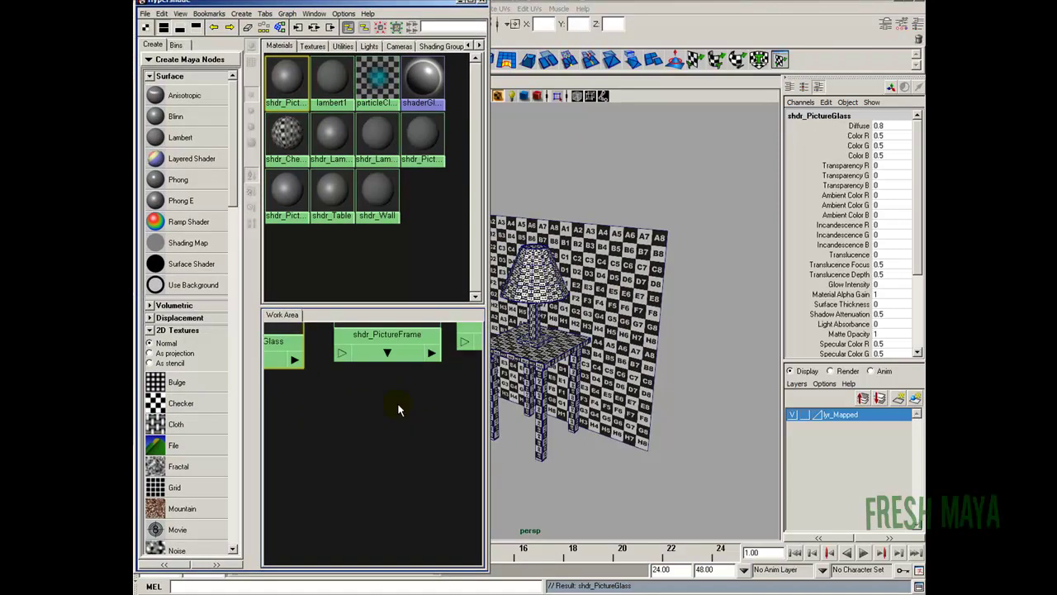
scroll(398, 406, "down", 5)
middle_click_drag(404, 387, 437, 470, "alt")
left_click_drag(436, 469, 316, 337)
left_click_drag(415, 473, 430, 343)
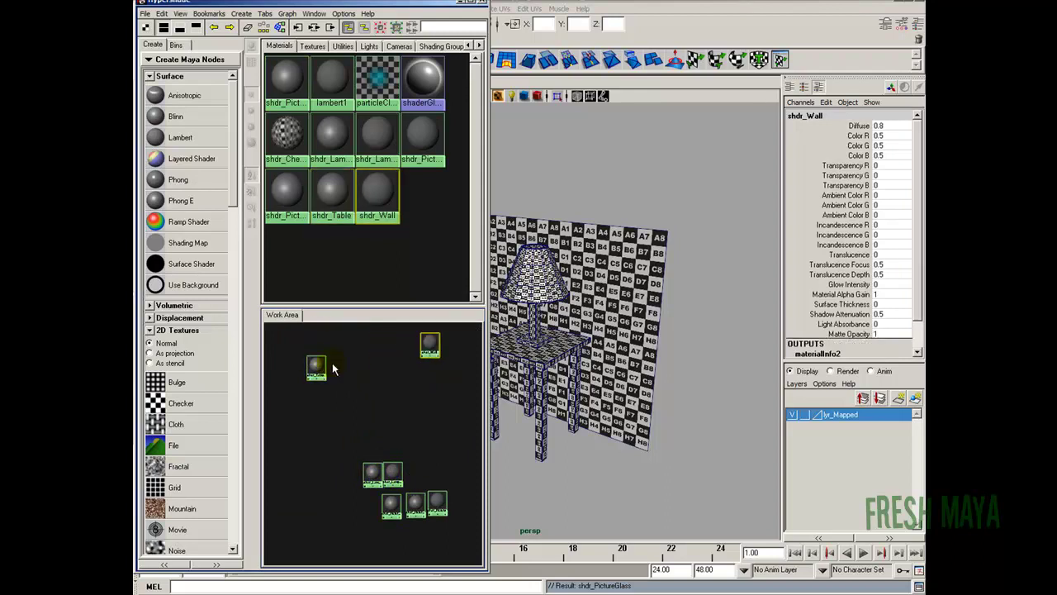
left_click_drag(316, 367, 432, 372)
left_click_drag(393, 473, 430, 433)
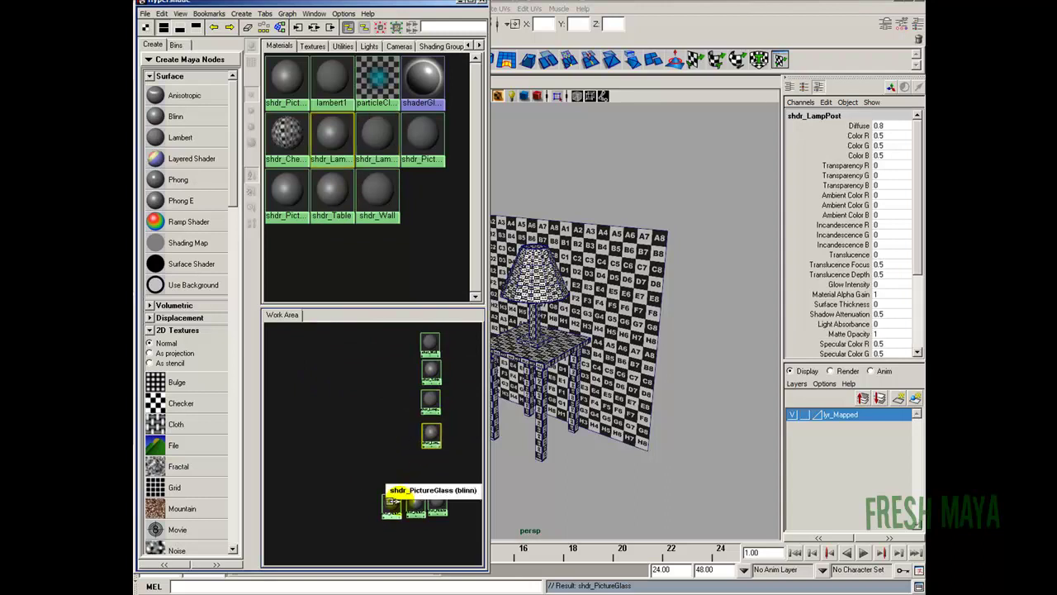
mouse_move(437, 506)
left_mouse_down()
mouse_move(434, 465)
mouse_move(434, 520)
left_mouse_up()
Widen the Hypershade window and bring the shdr_Wall material into close view in the work area
middle_click_drag(430, 429, 405, 482, "alt")
right_click_drag(405, 486, 504, 460, "alt")
middle_click_drag(449, 400, 373, 502, "alt")
right_click_drag(372, 502, 337, 486, "alt")
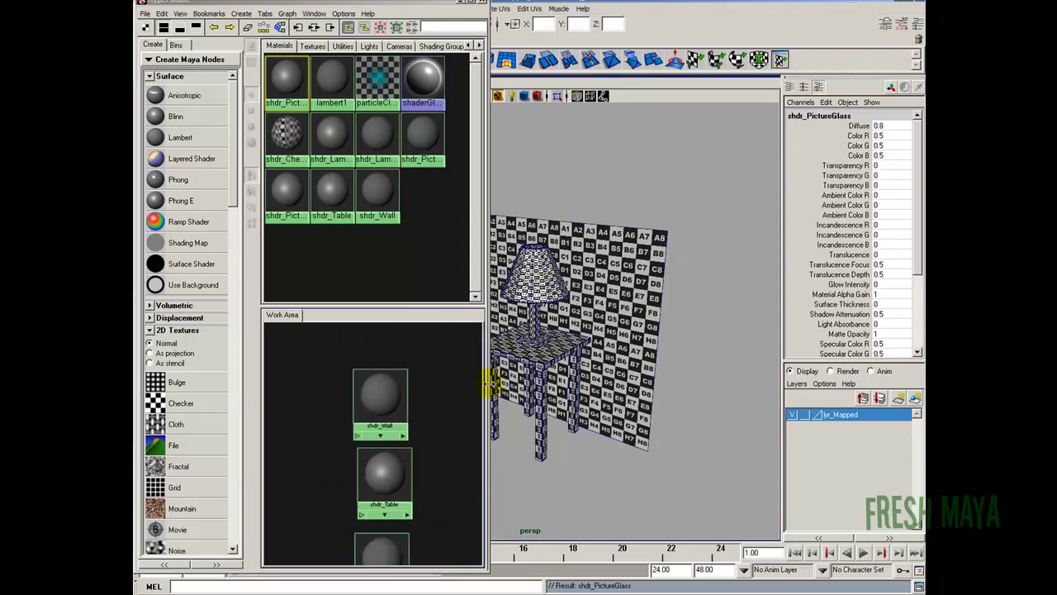
left_click_drag(489, 384, 550, 380)
scroll(471, 416, "up", 3)
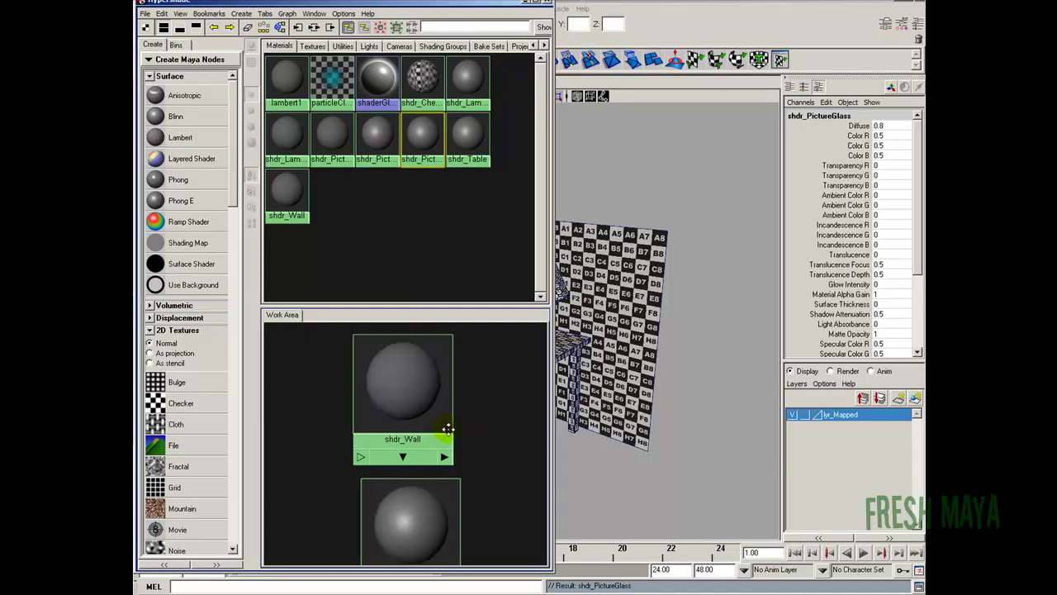
Set the shdr_Wall material's color to white and reposition its node above shdr_Table
scroll(467, 439, "down", 2)
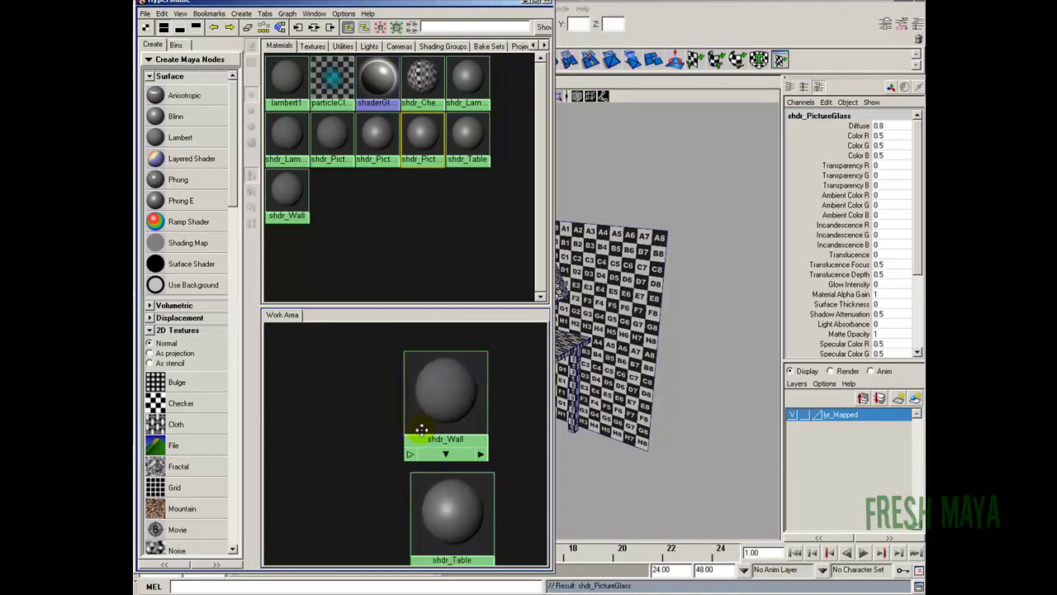
middle_click_drag(422, 429, 423, 430, "alt")
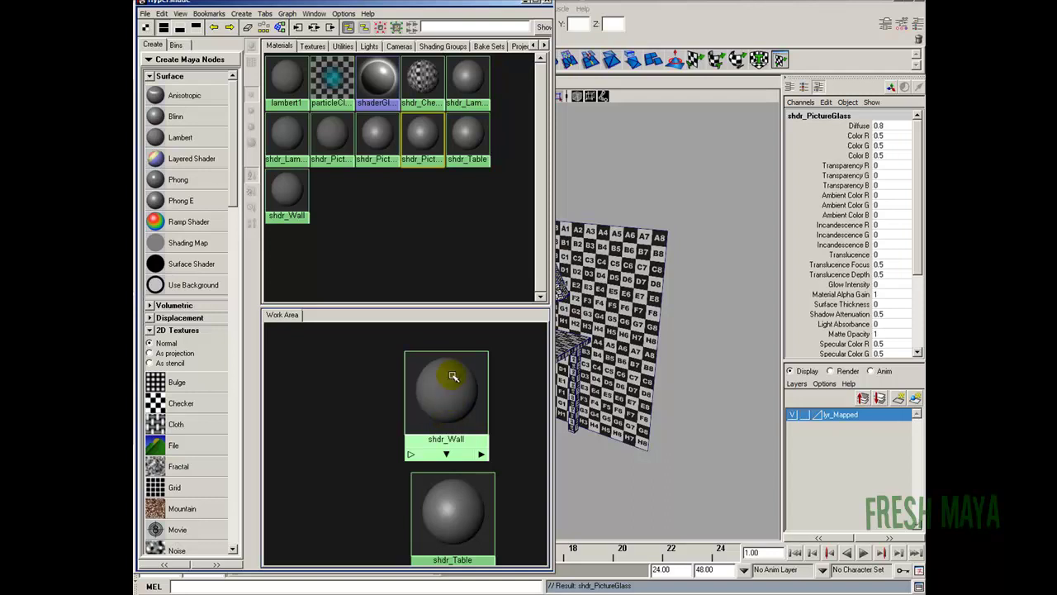
double_click(442, 399)
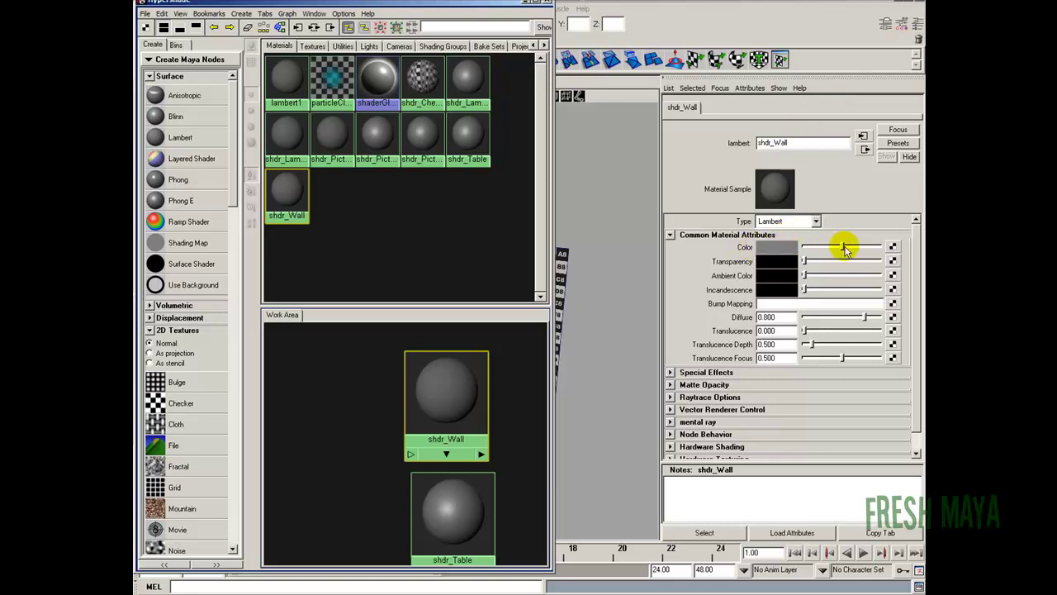
left_click_drag(842, 246, 895, 241)
left_click_drag(442, 410, 453, 402)
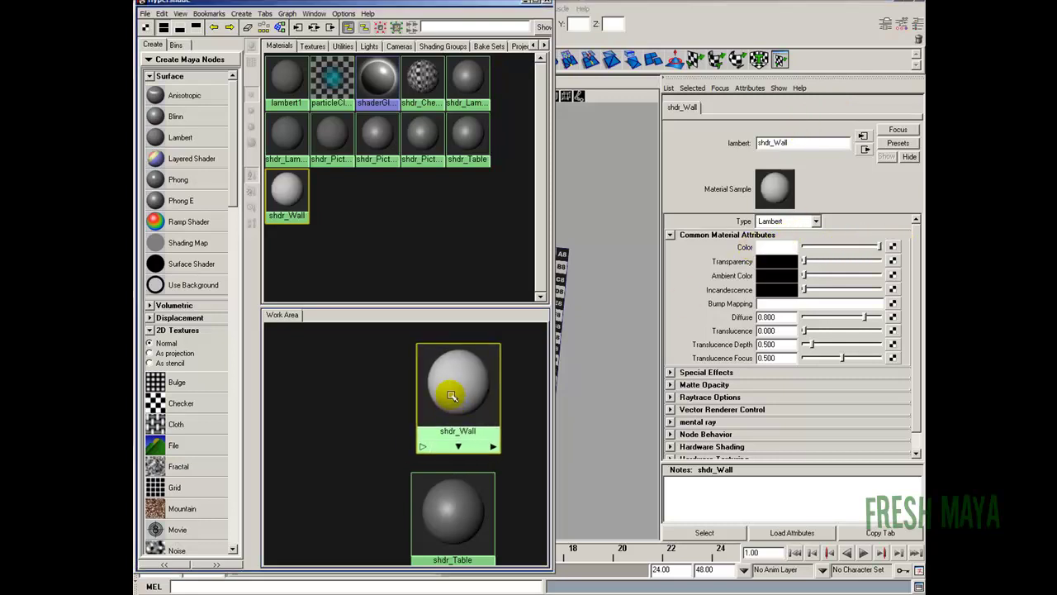
Create a Bump 2d utility node and place it beside the shdr_Wall material
left_click_drag(231, 129, 224, 330)
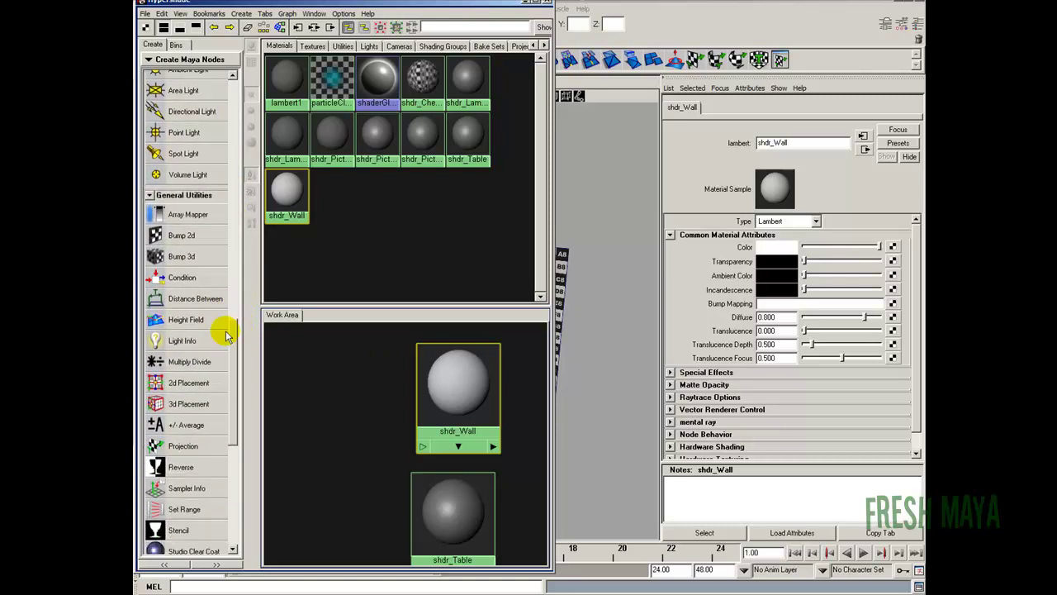
left_click(183, 235)
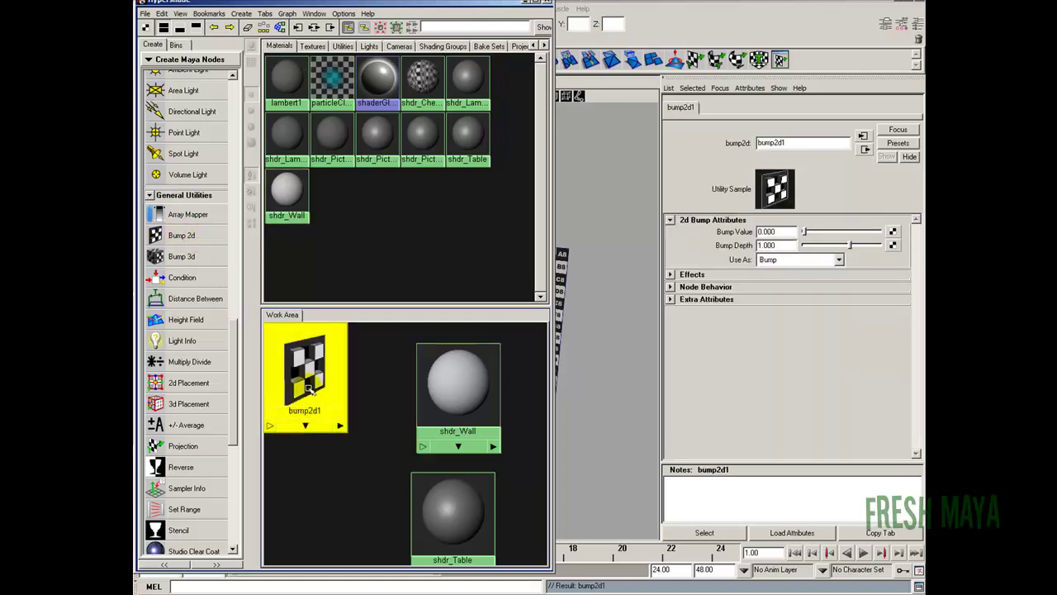
left_click_drag(315, 395, 353, 396)
middle_click_drag(434, 396, 273, 261)
Create a 2D Fractal texture and line up it and its placement node in a row with the Bump 2d node
left_click_drag(237, 339, 236, 146)
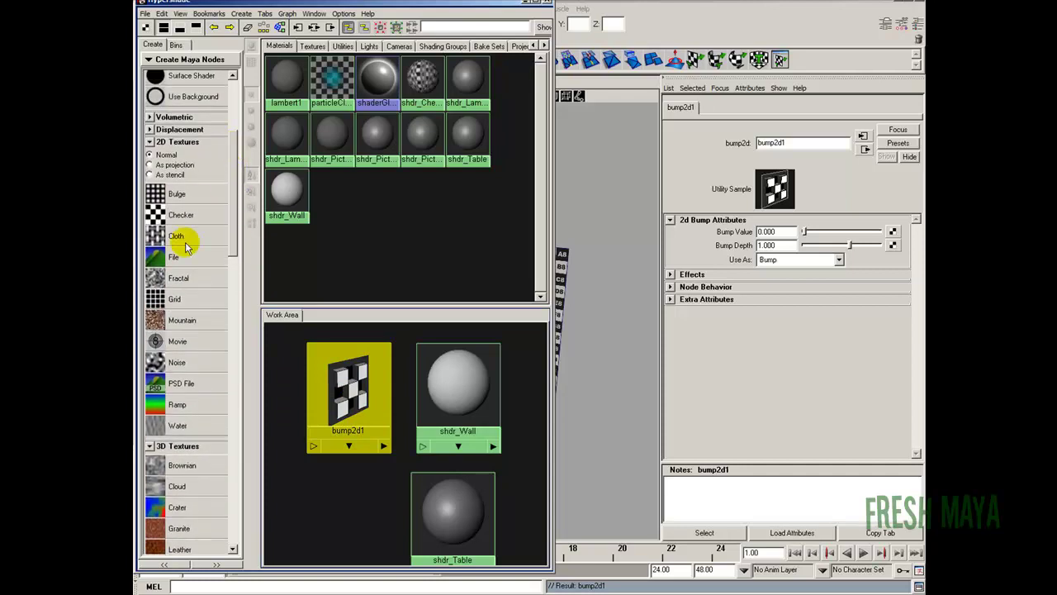
left_click(207, 280)
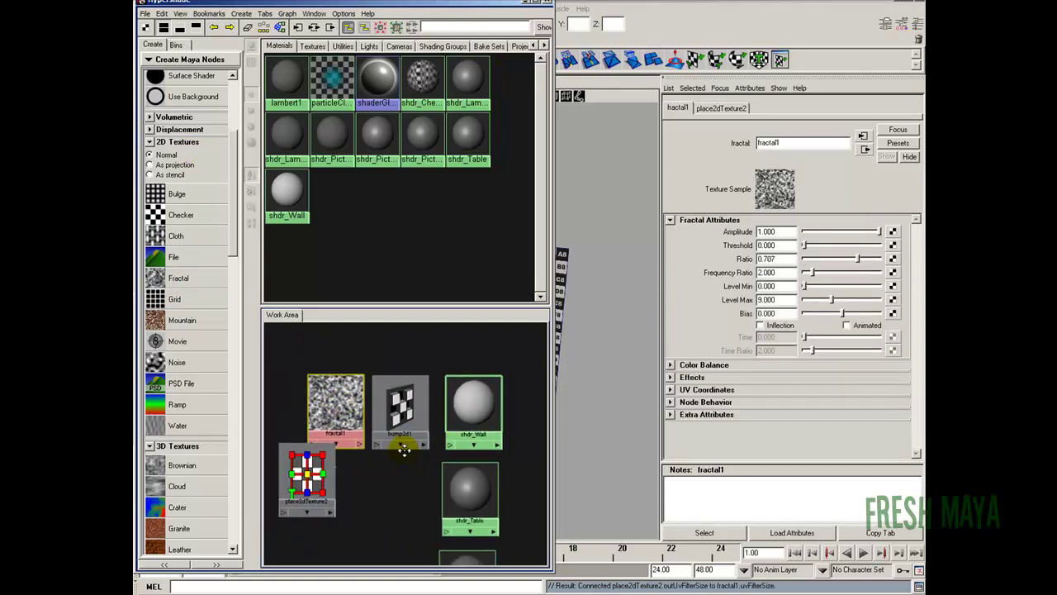
left_click_drag(367, 466, 334, 409)
middle_click_drag(407, 437, 361, 421, "alt")
right_click_drag(361, 420, 366, 428, "alt")
middle_click_drag(366, 428, 391, 434, "alt")
middle_click_drag(360, 377, 357, 376)
mouse_move(357, 381)
left_mouse_down()
mouse_move(359, 372)
mouse_move(354, 382)
left_mouse_up()
left_click_drag(418, 389, 423, 391)
left_click(419, 395)
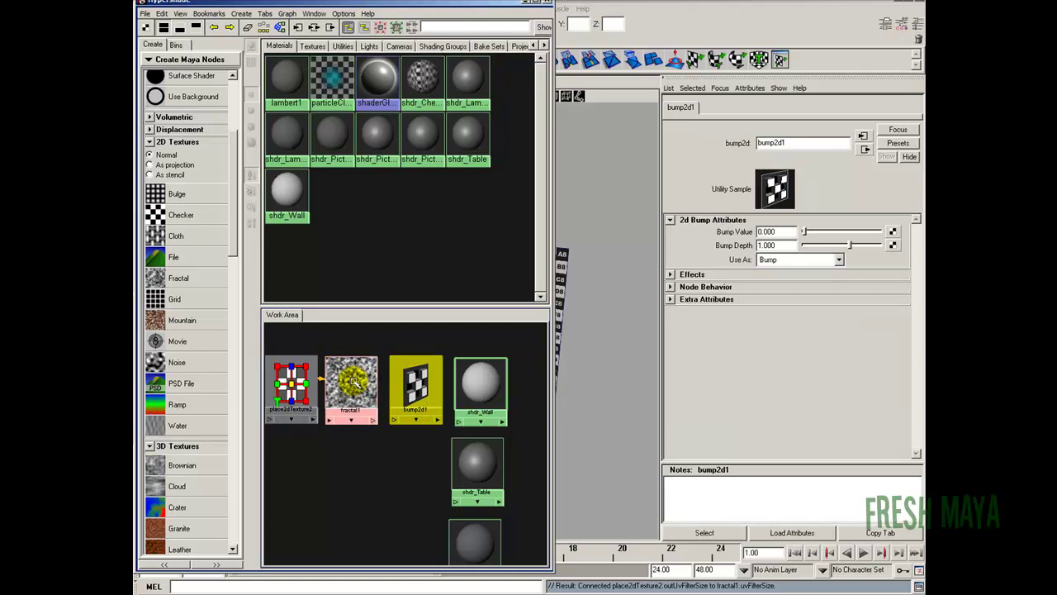
Connect the fractal texture to the Bump 2d node's default input, and that node to shdr_Wall's bump map
middle_click_drag(354, 382, 354, 389)
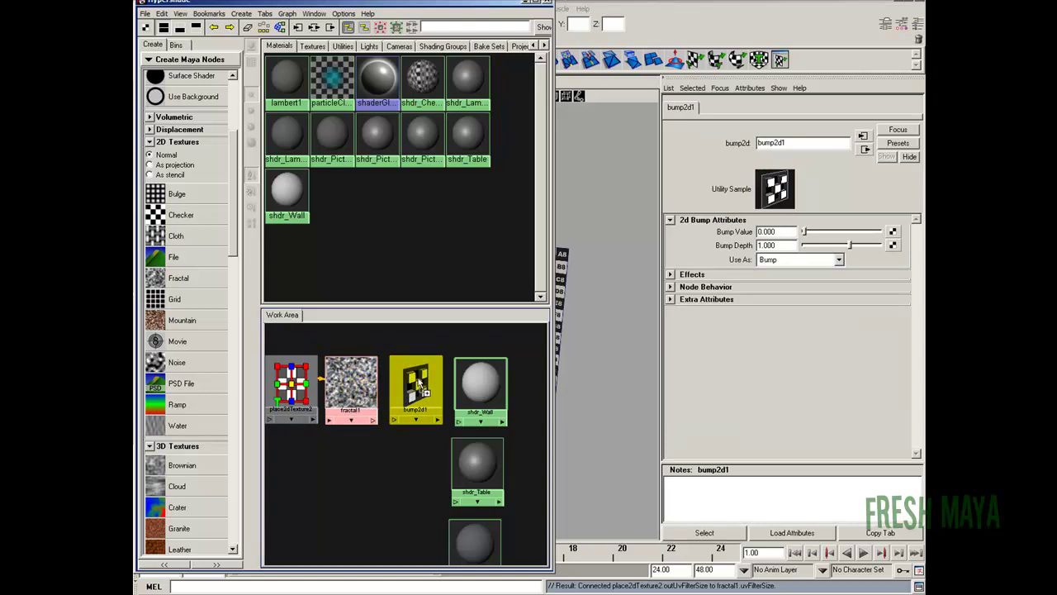
middle_click_drag(418, 381, 415, 385)
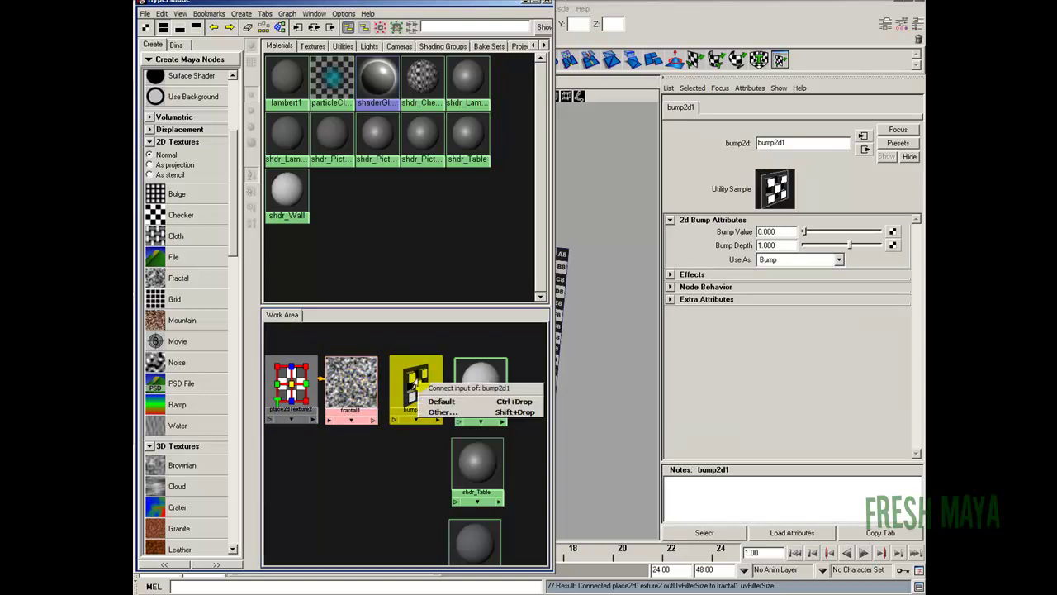
left_click(468, 404)
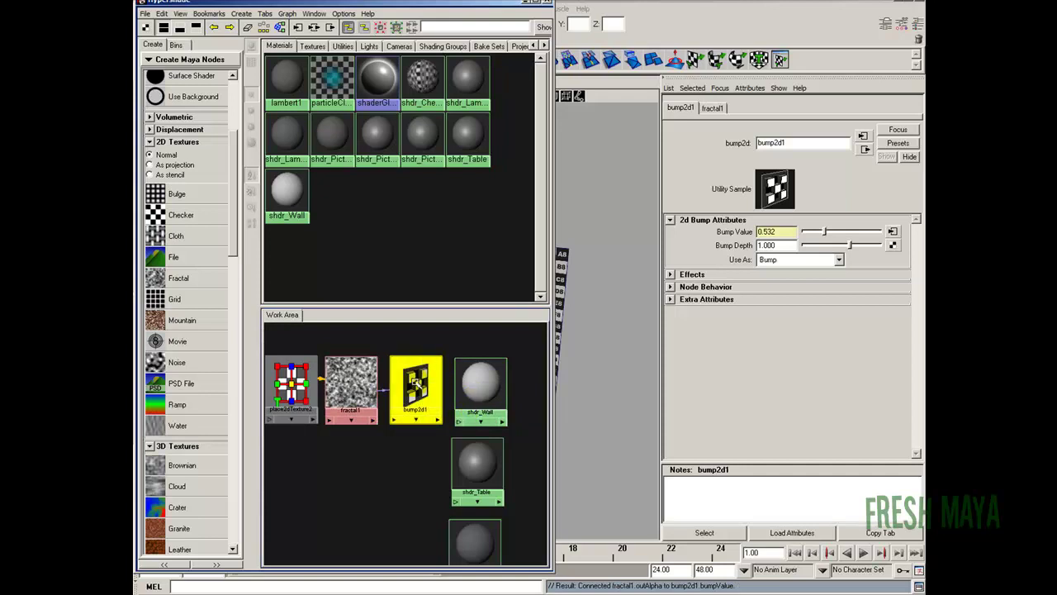
middle_click_drag(418, 384, 483, 395)
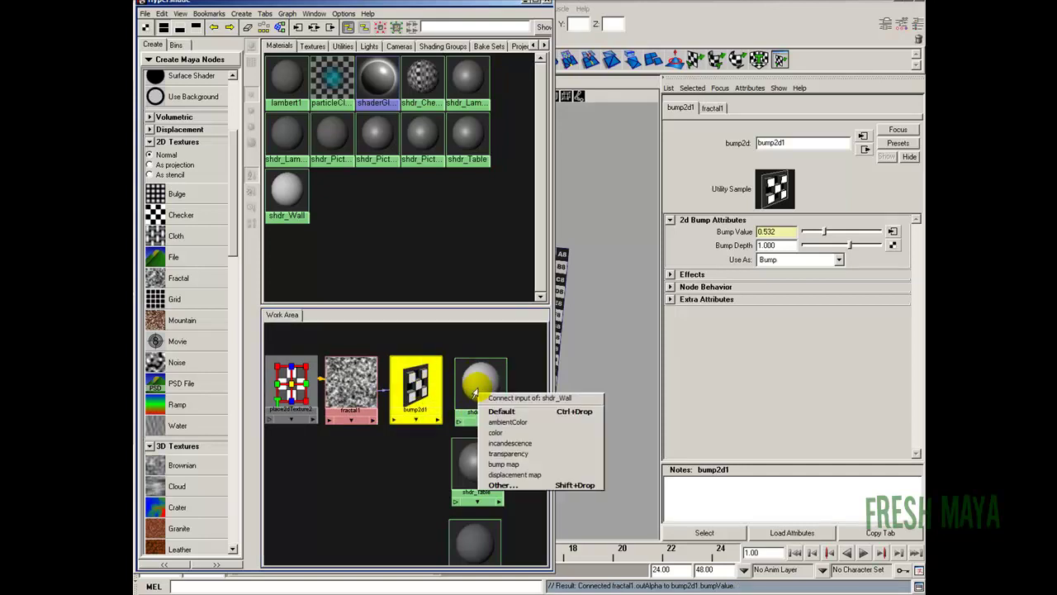
left_click(528, 465)
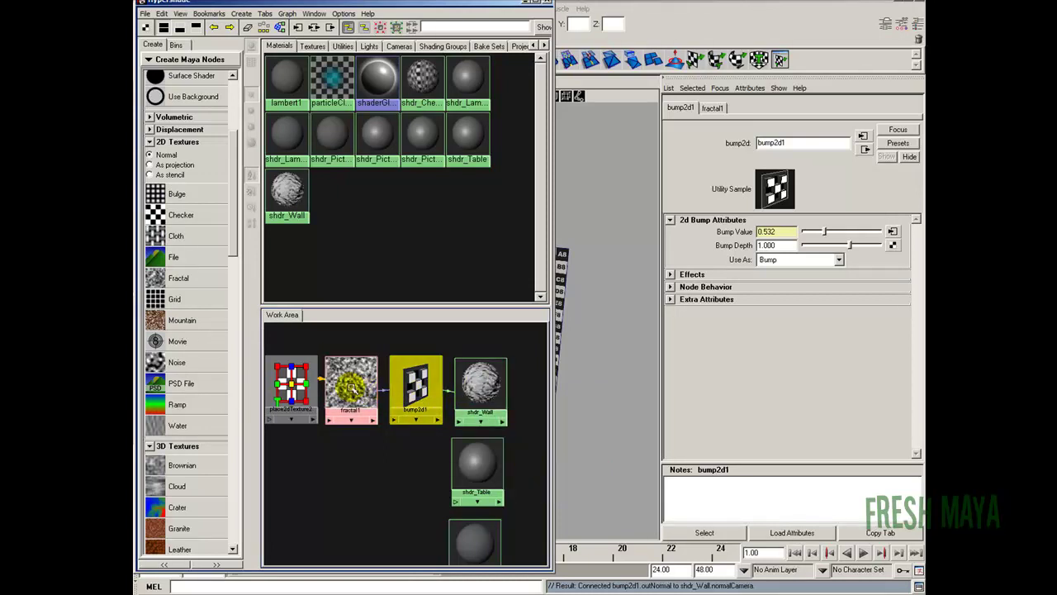
Create a File texture and arrange it with its placement node in a row beside the shdr_Table material
middle_click_drag(387, 474, 377, 382, "alt")
right_click_drag(337, 399, 438, 422, "alt")
middle_click_drag(490, 399, 482, 431, "alt")
right_click_drag(447, 428, 481, 388, "alt")
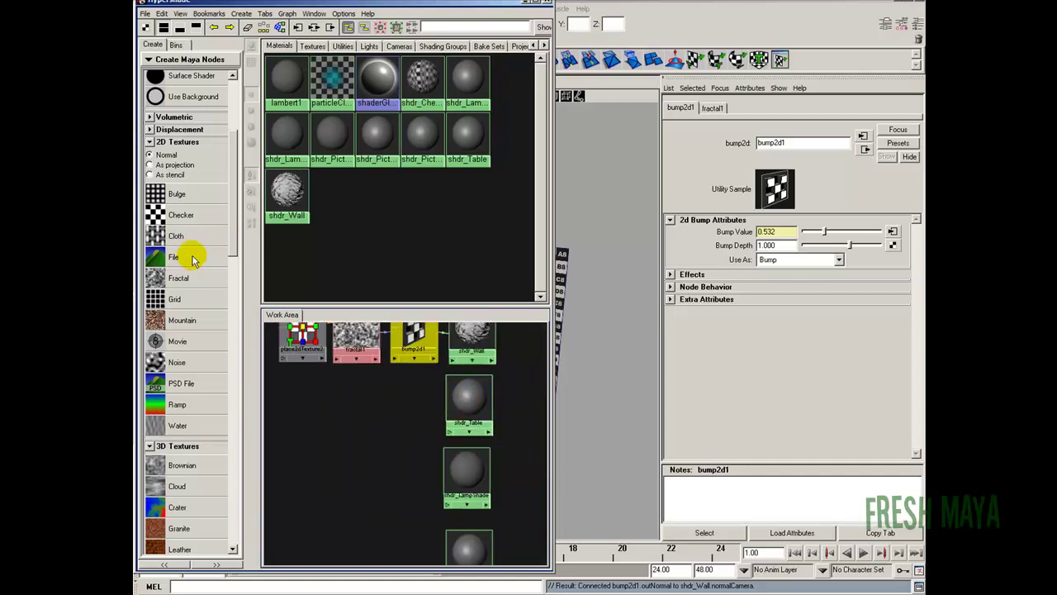
left_click(192, 260)
left_click_drag(382, 399, 341, 423)
left_click_drag(430, 396, 408, 413)
left_click_drag(340, 413, 355, 403)
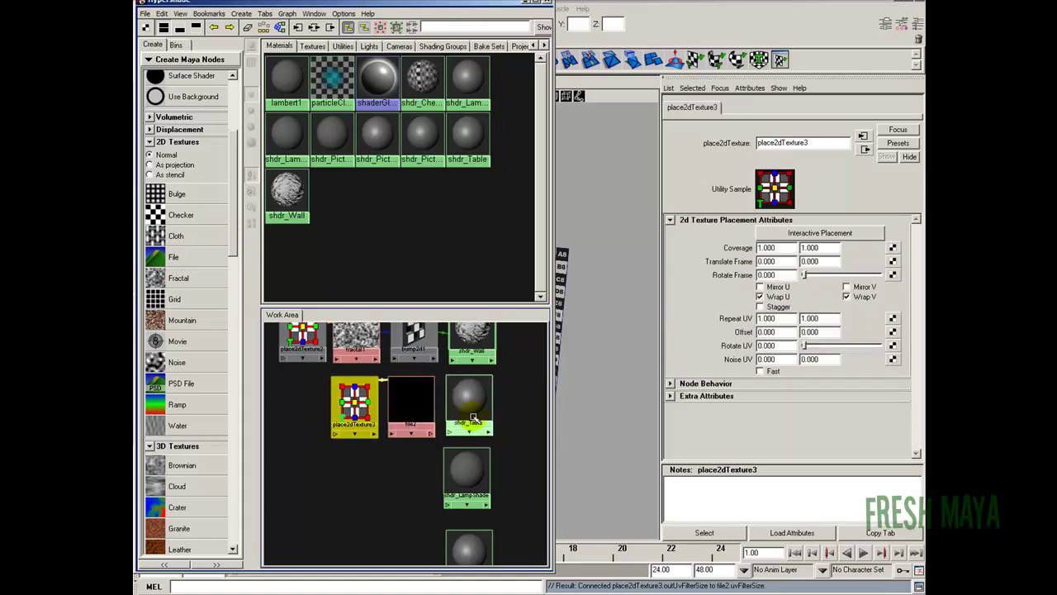
Load the CheckerPattern_1024x1024 image into the File texture beside shdr_Table
left_click(417, 405)
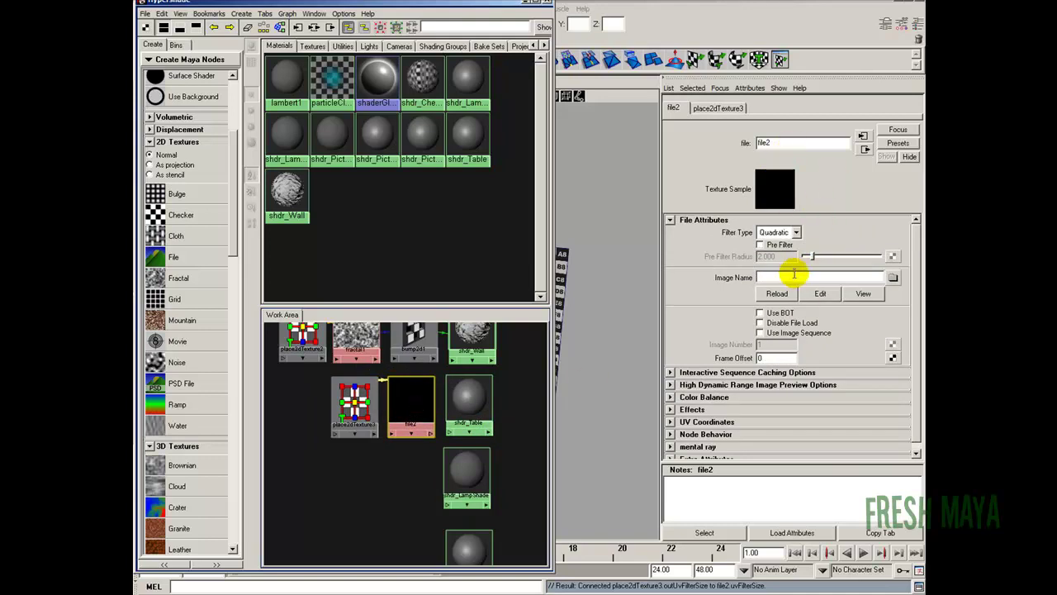
left_click(893, 277)
left_click(517, 248)
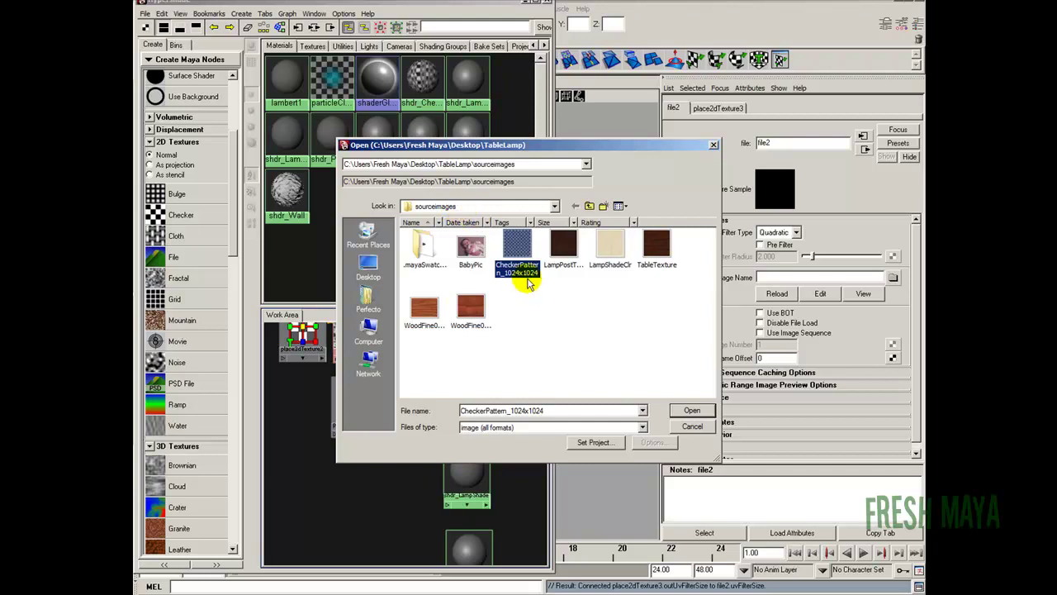
left_click(692, 413)
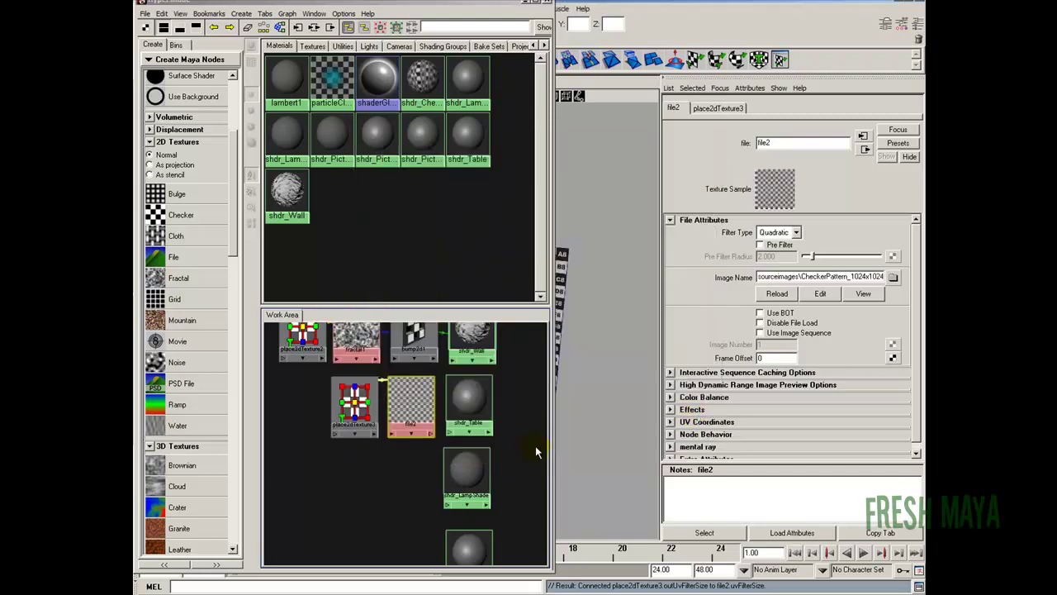
Connect the File texture to the color input of the shdr_Table material
mouse_move(410, 401)
left_mouse_down()
mouse_move(404, 407)
mouse_move(410, 400)
left_mouse_up()
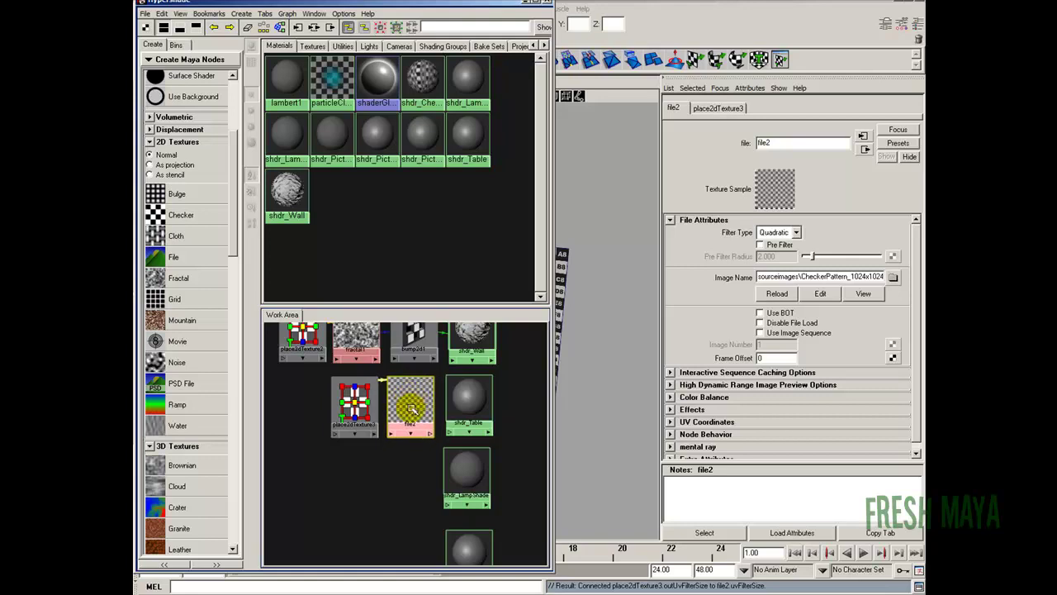
middle_click_drag(411, 403, 467, 396)
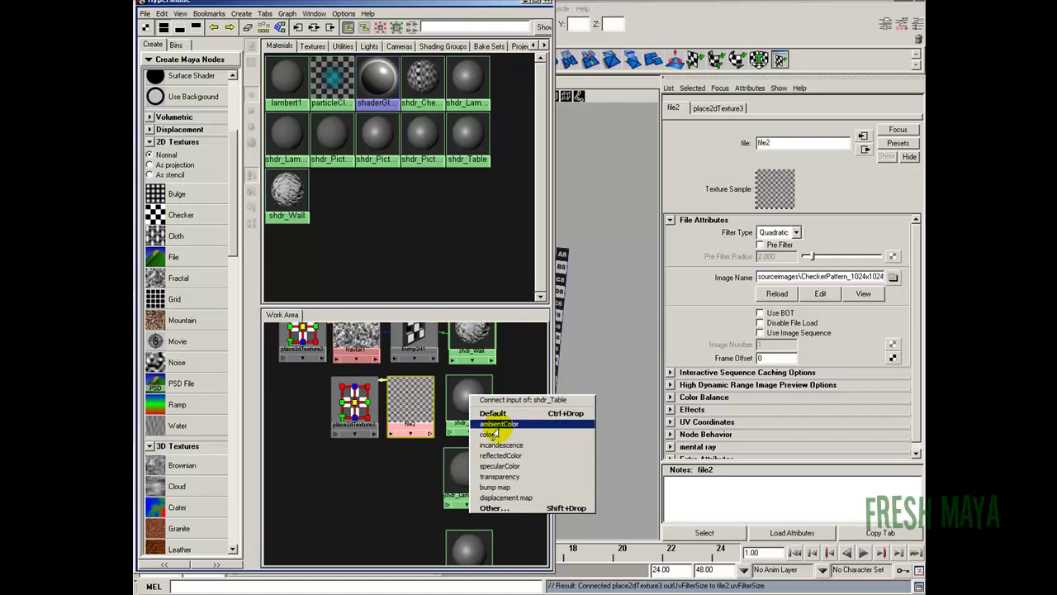
left_click(496, 435)
Load the TableTexture image from the sourceimages folder into the table's File texture
left_click(415, 399)
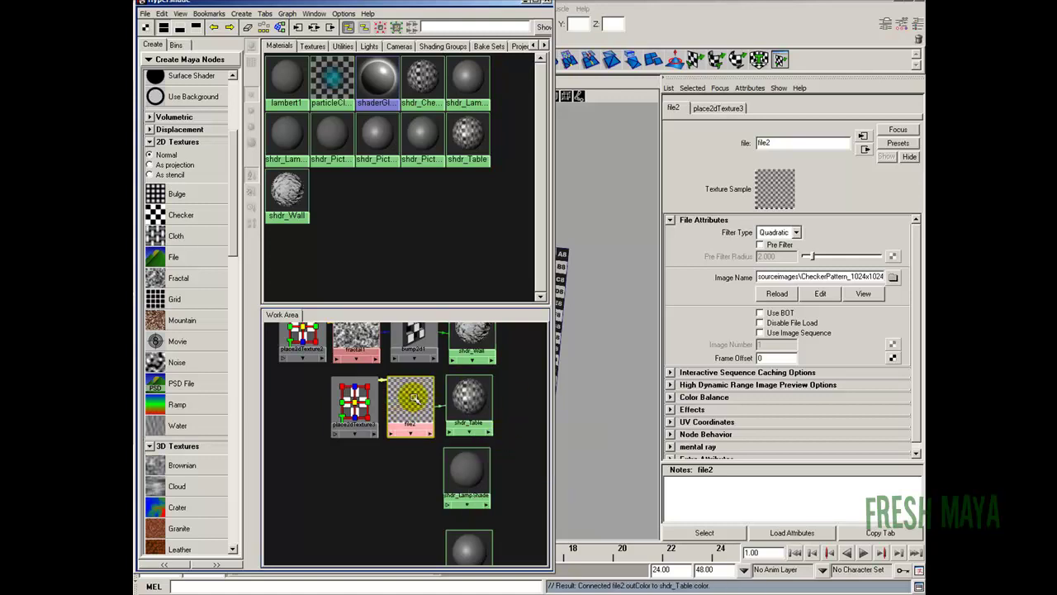
left_click(893, 277)
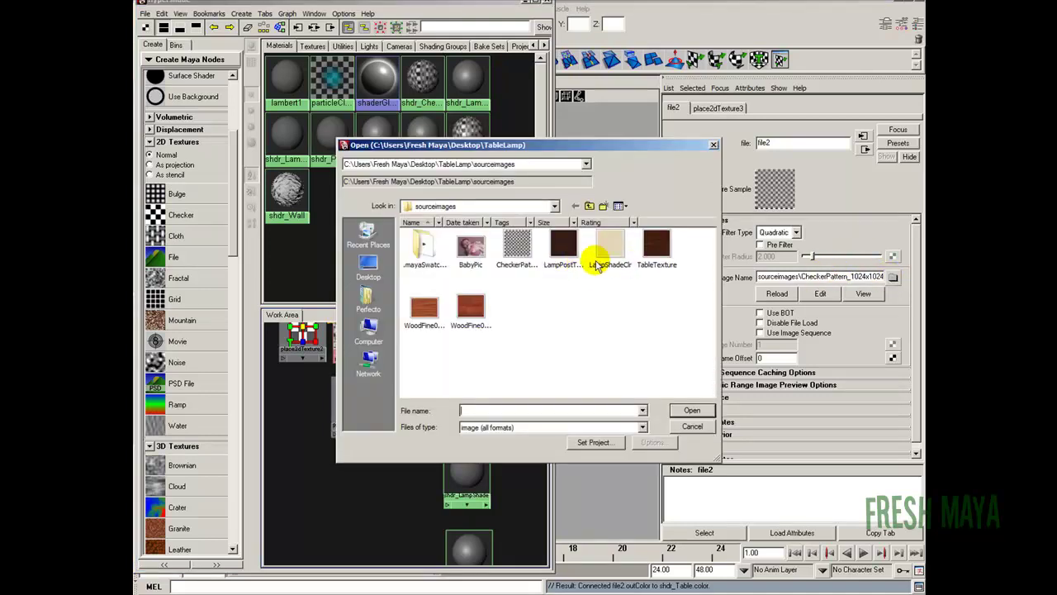
left_click(653, 247)
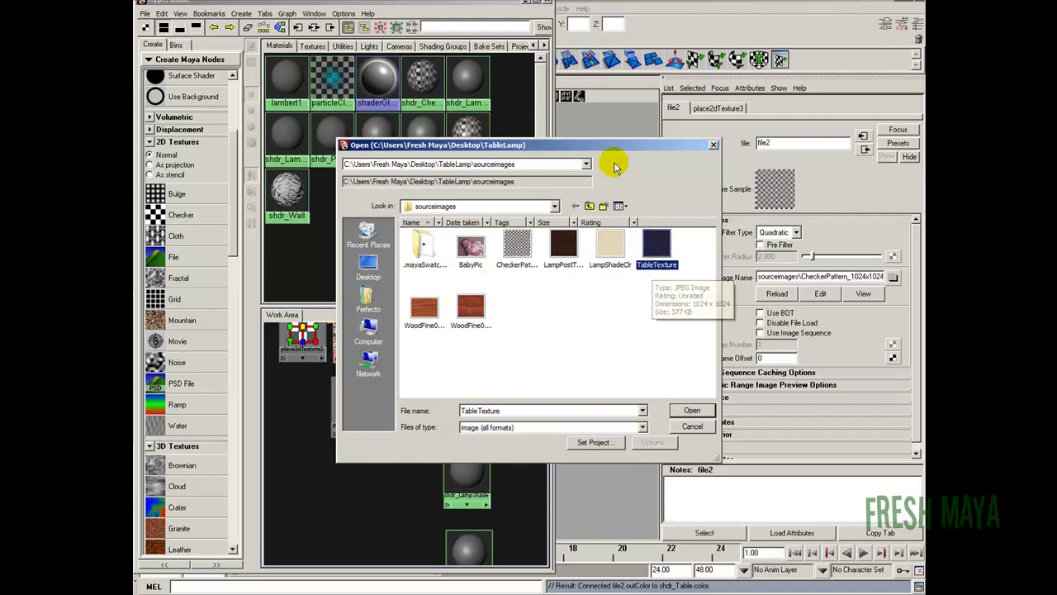
mouse_move(618, 147)
left_mouse_down()
mouse_move(854, 196)
mouse_move(616, 134)
left_mouse_up()
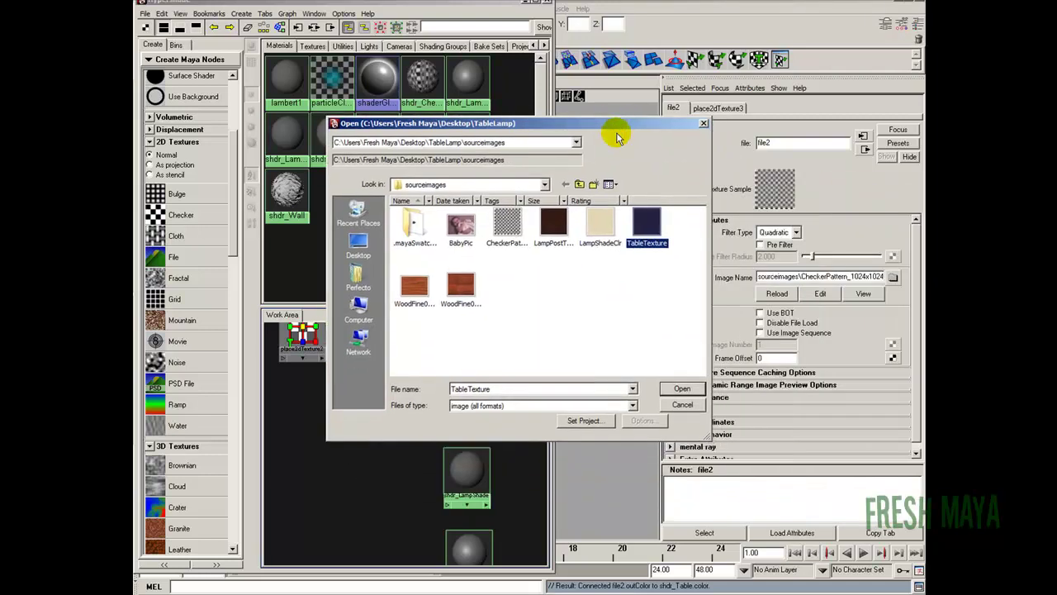
left_click(683, 389)
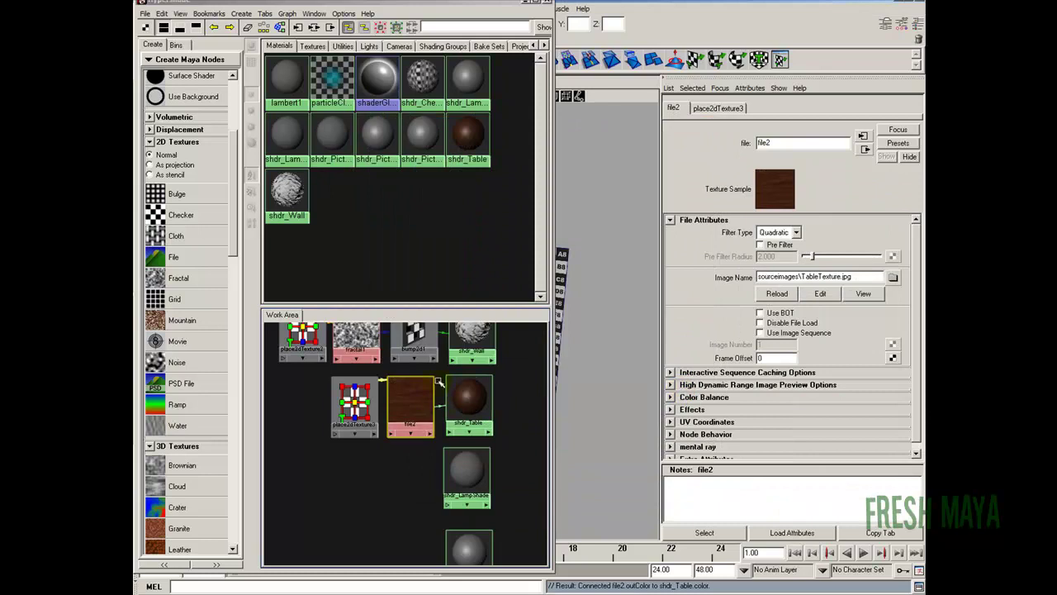
Create a File texture and arrange it with its placement node in a row beside the shdr_LampShade material
middle_click_drag(518, 436, 519, 361, "alt")
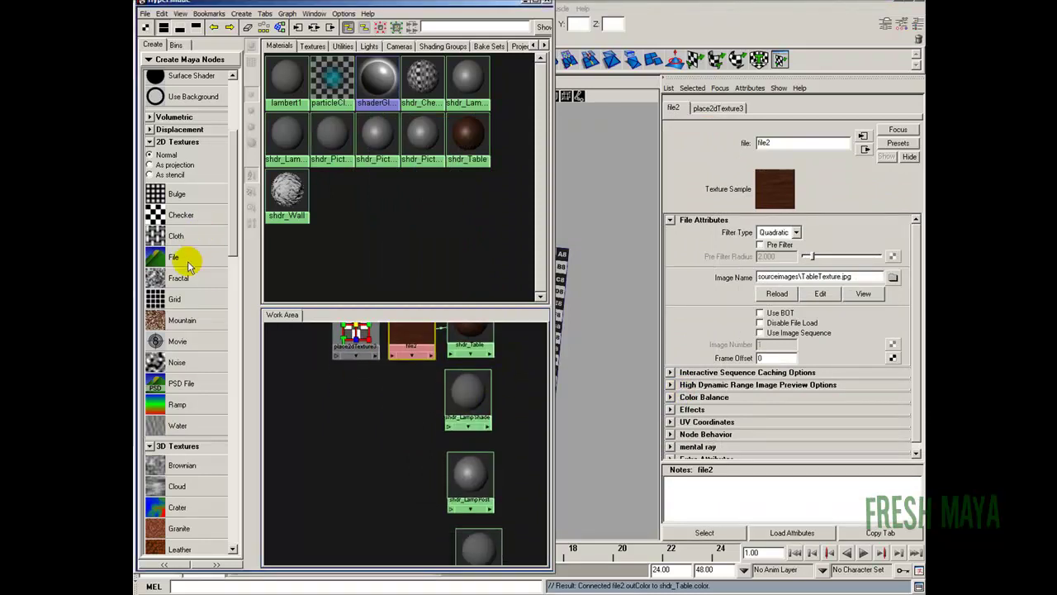
left_click(187, 261)
left_click_drag(429, 441, 399, 405)
left_click_drag(382, 439, 344, 396)
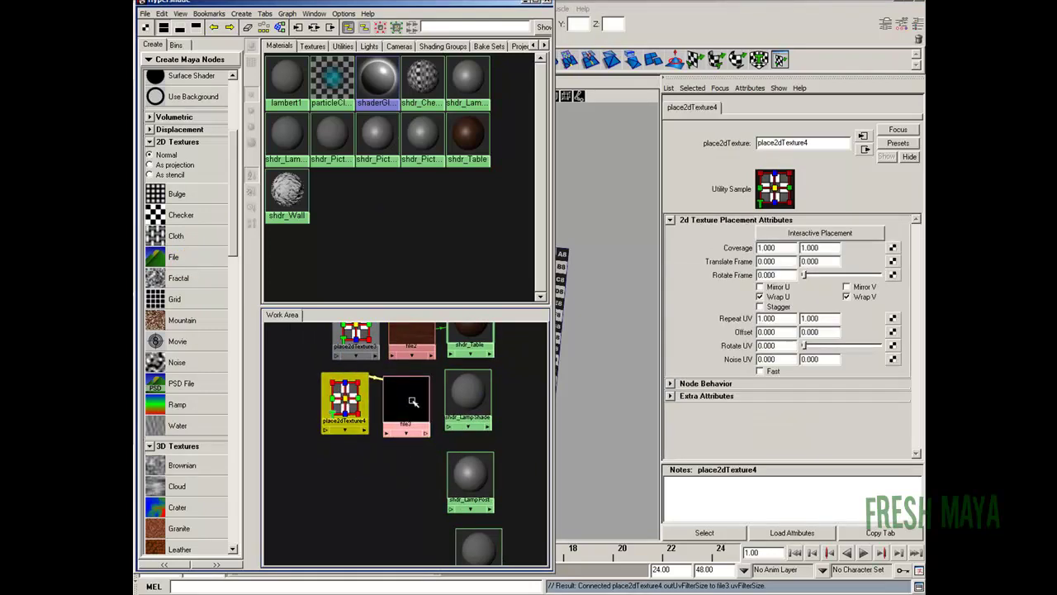
Connect the new File texture to shdr_LampShade's color and load the LampShadeClr image into it
left_click(415, 396)
middle_click_drag(408, 408, 461, 392)
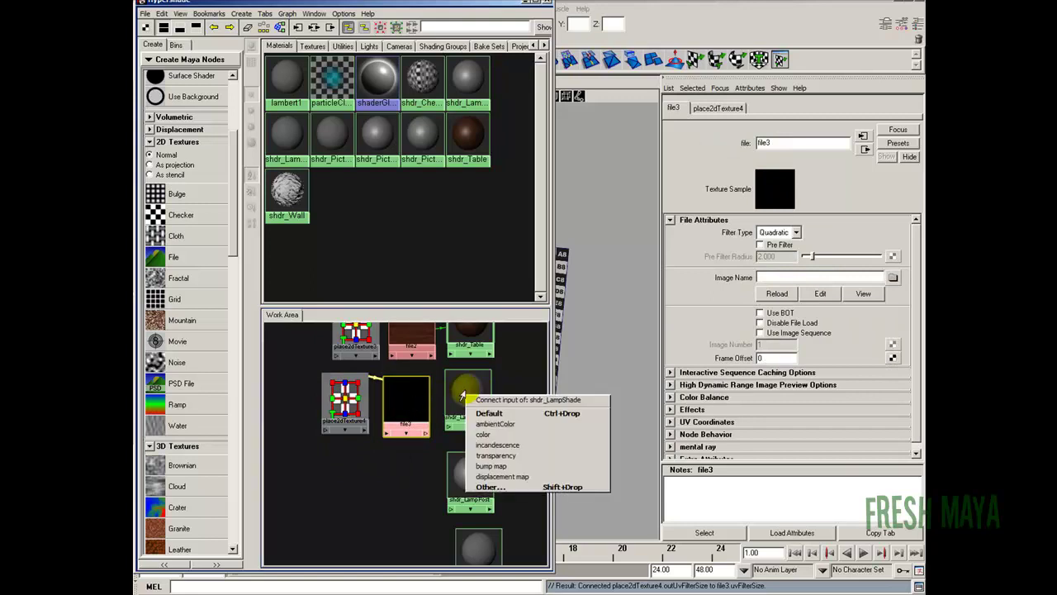
left_click(491, 433)
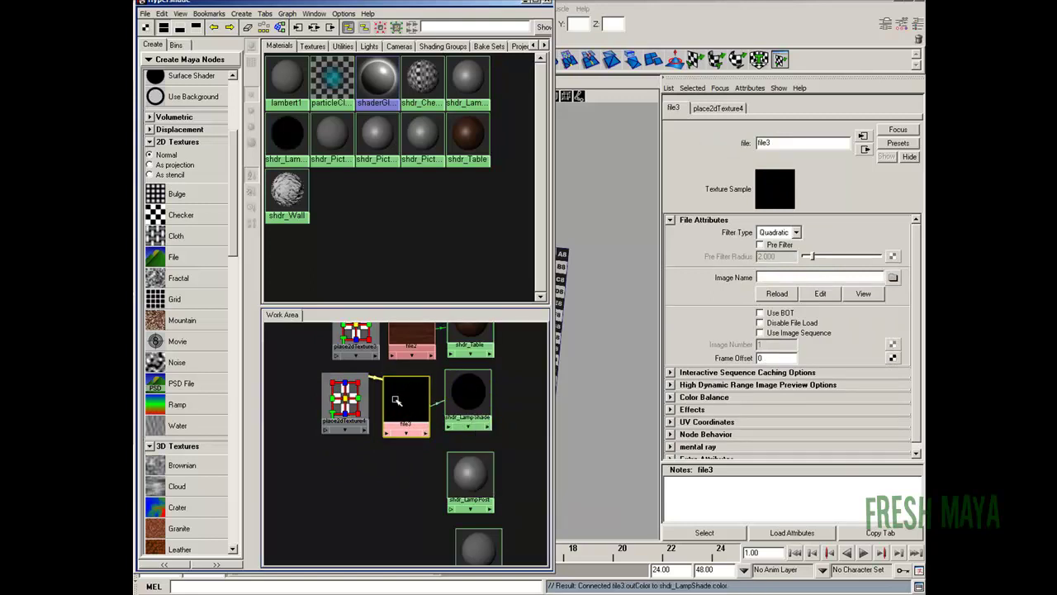
left_click(893, 277)
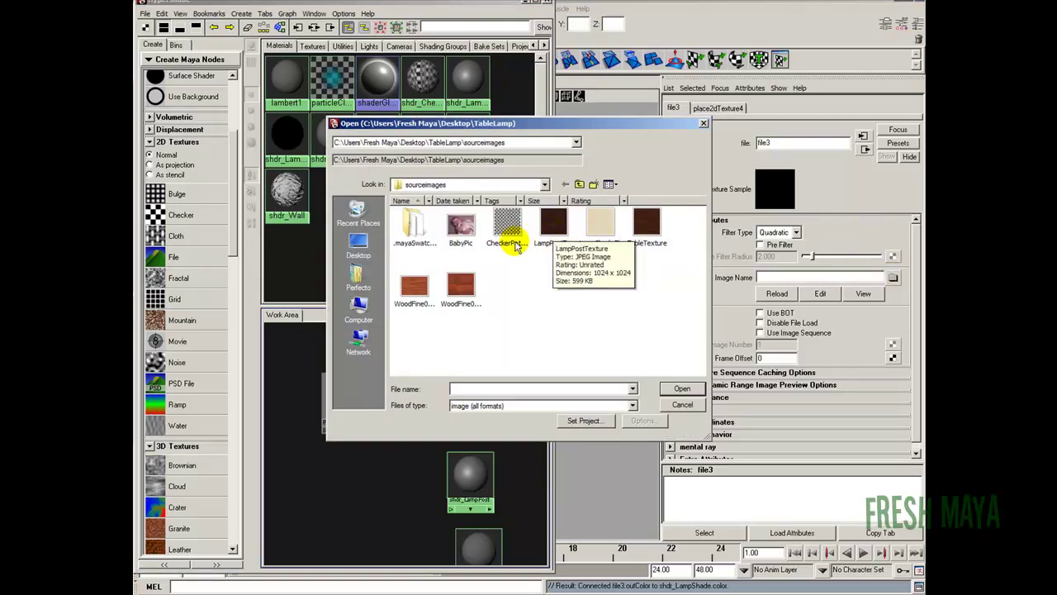
left_click(600, 227)
left_click(683, 389)
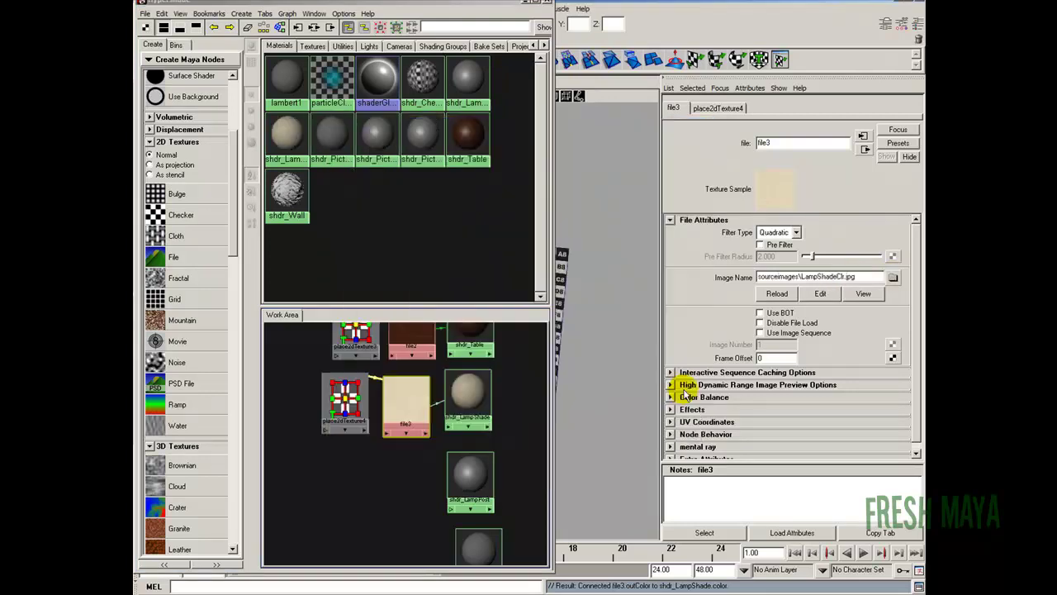
Create a File texture, arrange it with its placement node beside the shdr_LampPost material and select the texture
middle_click_drag(403, 501, 403, 438, "alt")
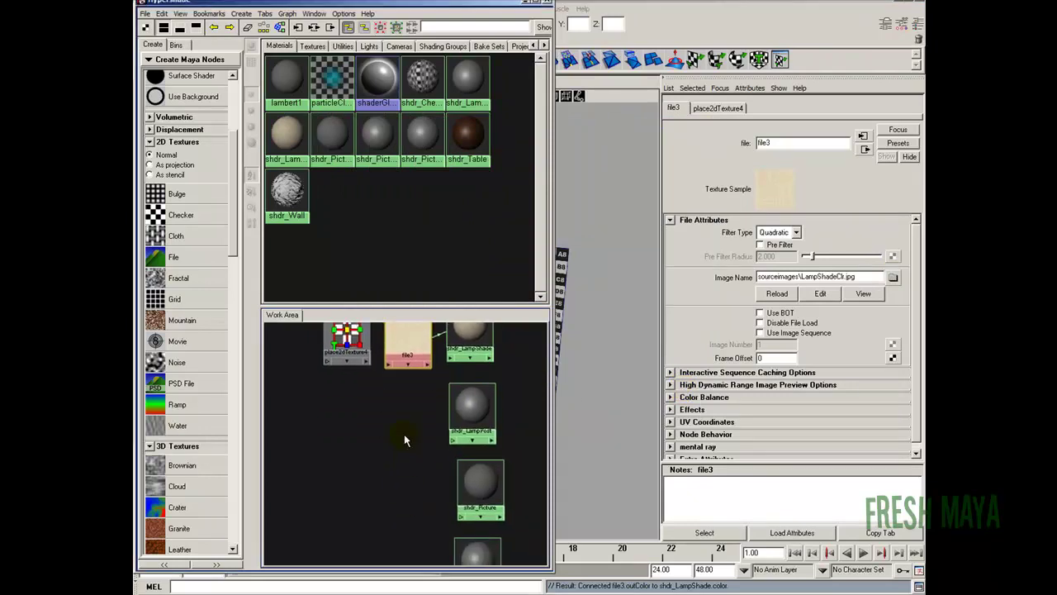
right_click_drag(392, 437, 432, 448, "alt")
left_click(490, 401)
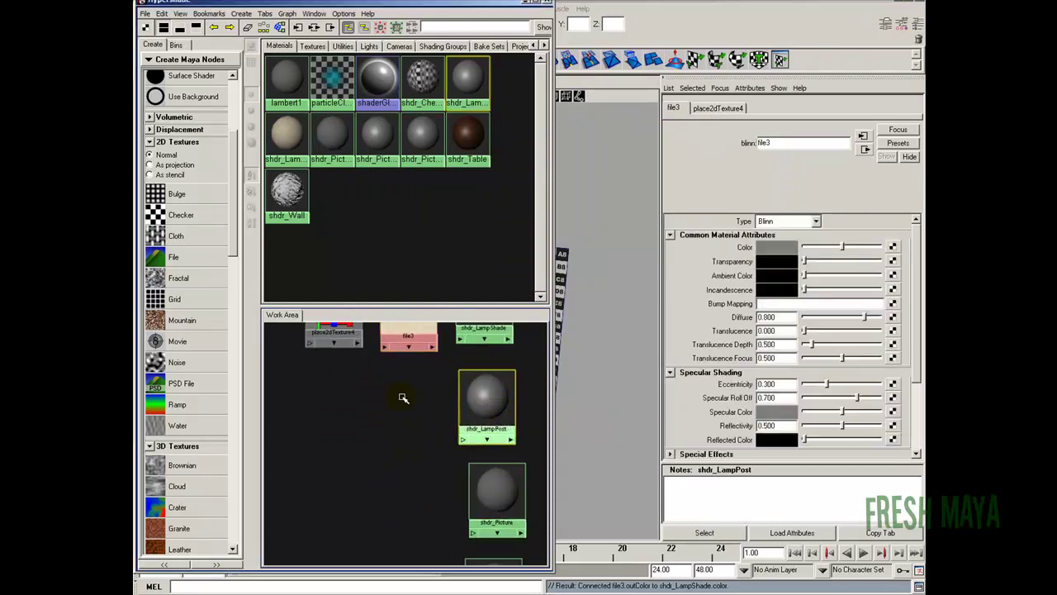
left_click(188, 257)
left_click_drag(300, 366, 401, 418)
right_click_drag(397, 419, 341, 427, "alt")
left_click_drag(273, 373, 356, 413)
left_click(405, 421)
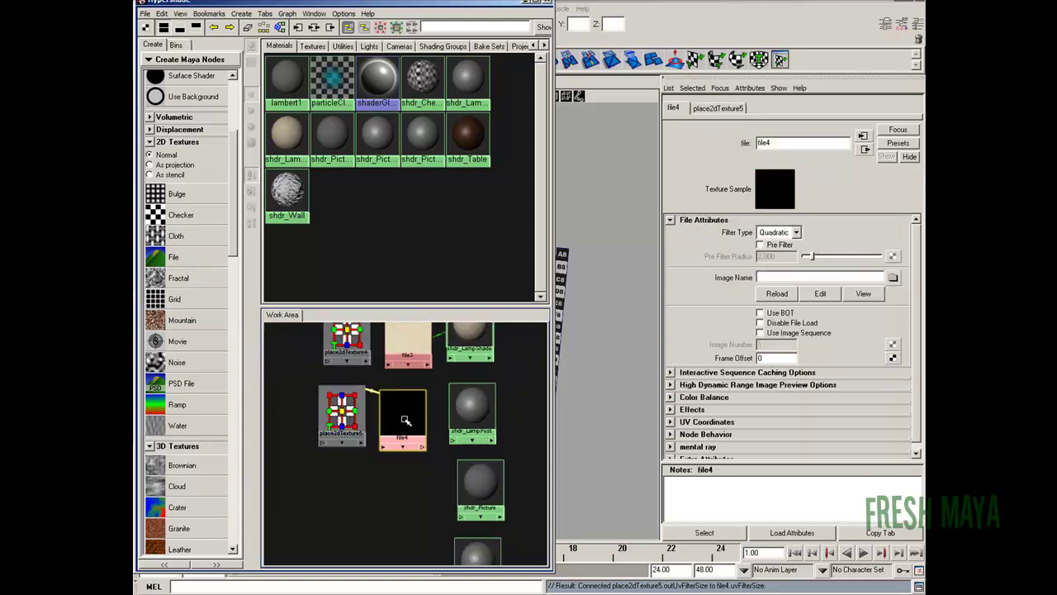
Load the LampPostTexture image into the selected File texture and connect the texture to shdr_LampPost's color
left_click(893, 277)
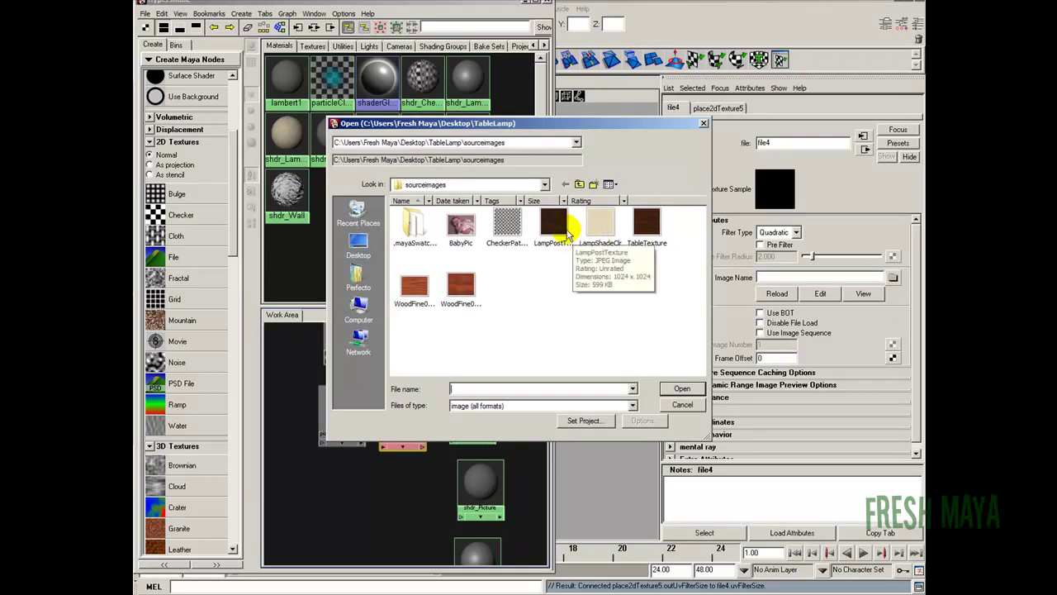
left_click(554, 229)
left_click(679, 387)
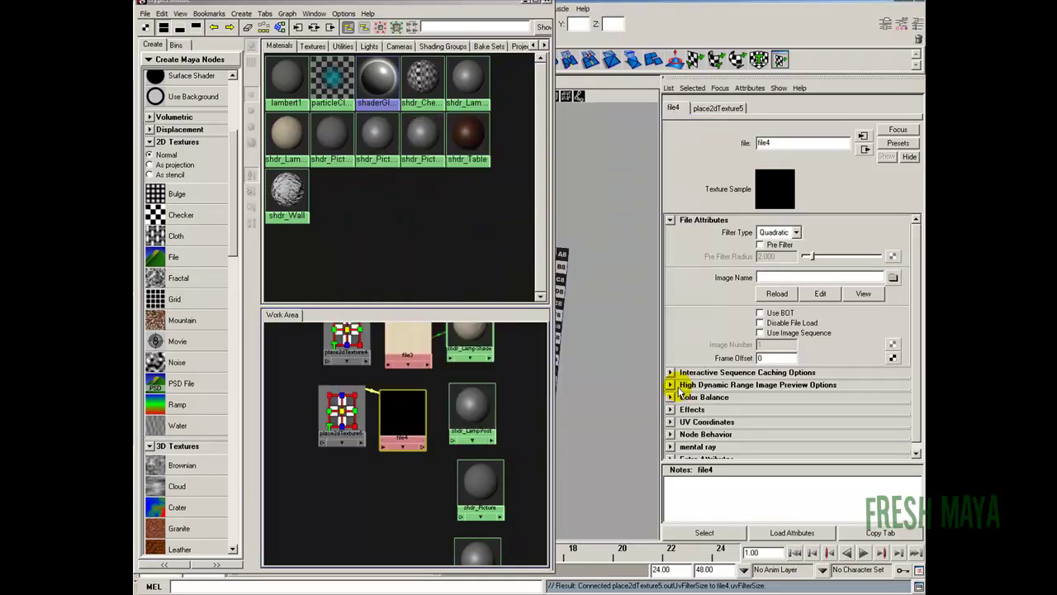
middle_click_drag(477, 402, 481, 404)
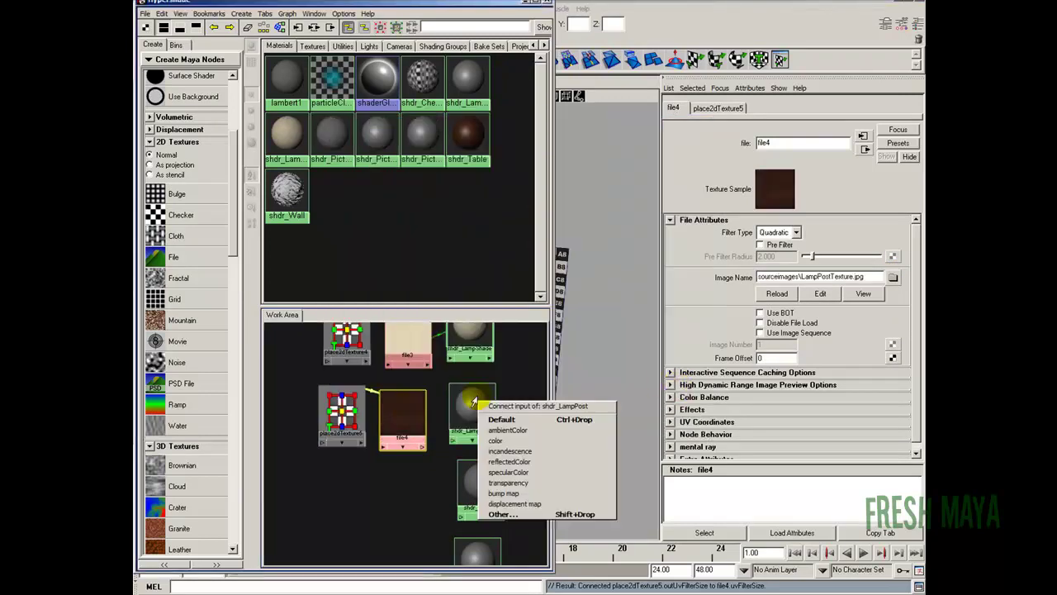
left_click(507, 434)
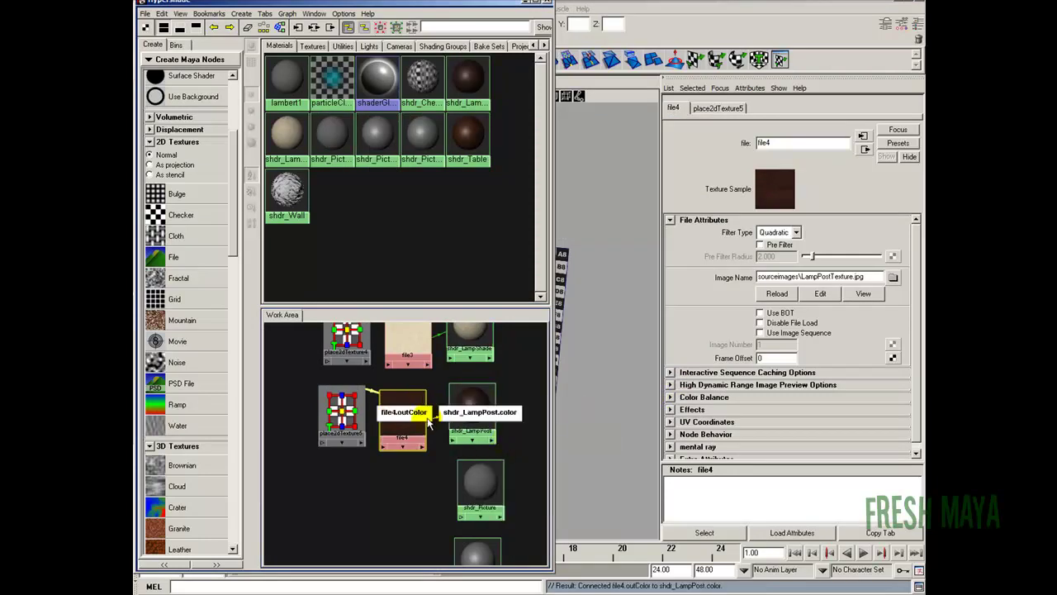
middle_click_drag(411, 469, 407, 418, "alt")
left_click_drag(399, 380, 405, 373)
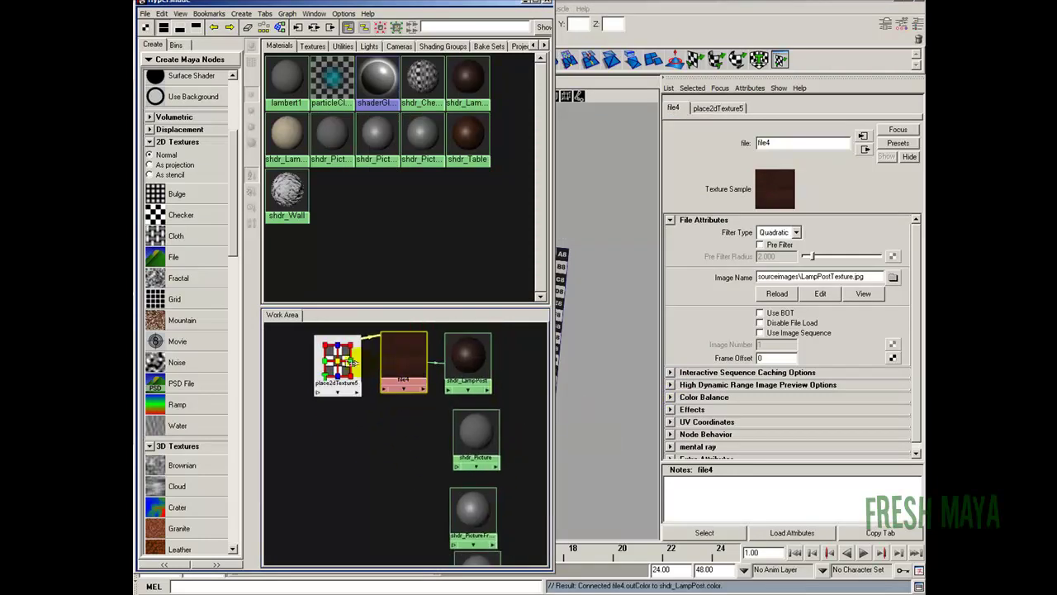
Create a File texture and arrange it with its placement node in a row beside the shdr_Picture material
left_click(471, 432)
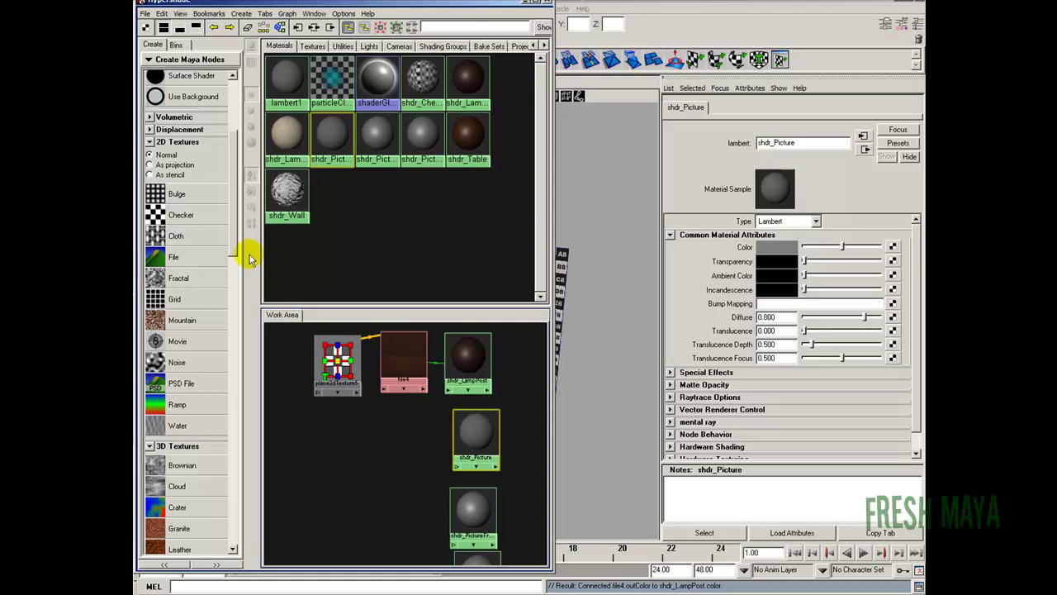
left_click(183, 261)
middle_click_drag(314, 448, 415, 440)
left_click_drag(269, 446, 350, 426)
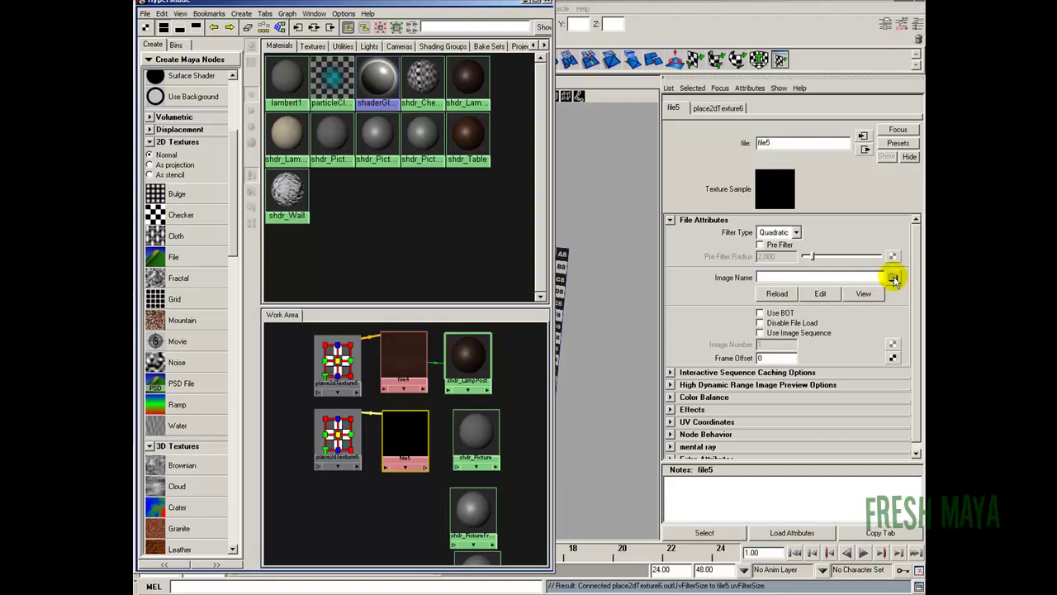
Load the BabyPic image into the new File texture and connect the texture to shdr_Picture's color
left_click(893, 278)
left_click(460, 227)
left_click(682, 389)
left_click(410, 432)
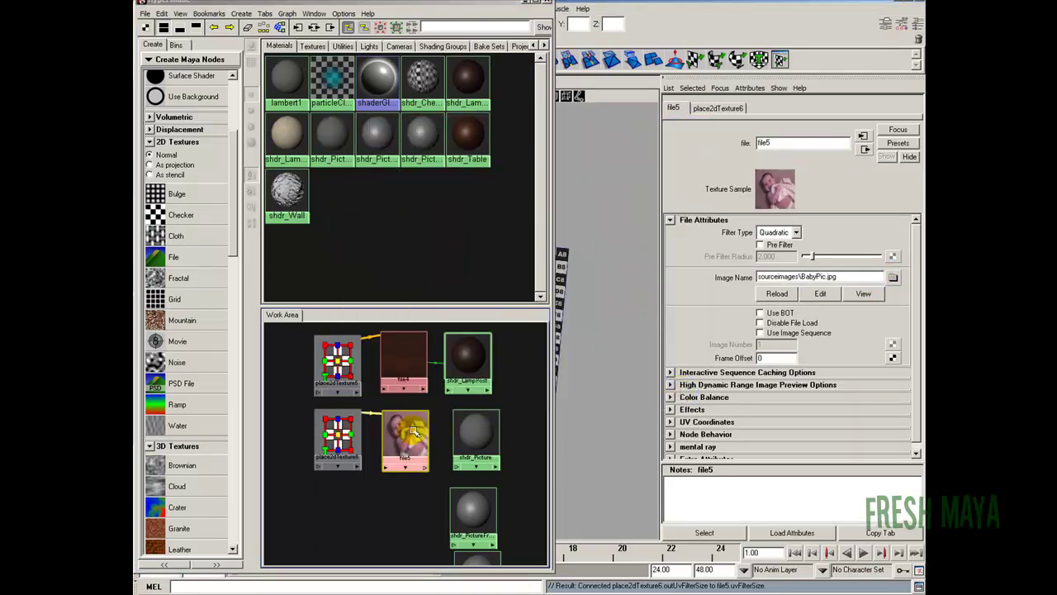
middle_click_drag(405, 433, 475, 431)
left_click(496, 471)
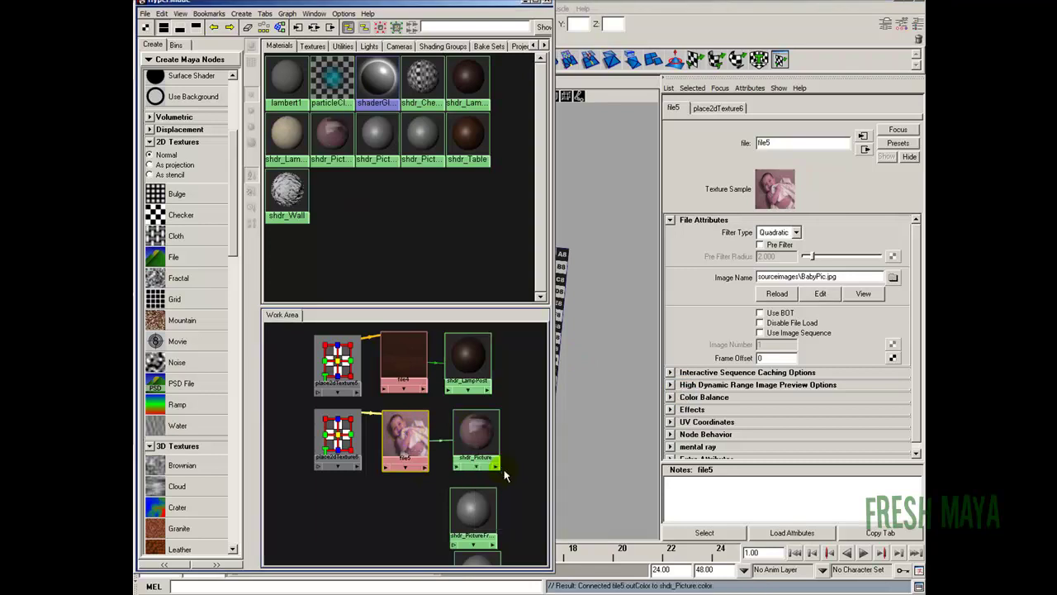
left_click(476, 426)
Align the shdr_PictureFrame node under shdr_Picture, then darken its color to near black and set its reflectivity to 0.058
middle_click_drag(417, 498, 413, 419, "alt")
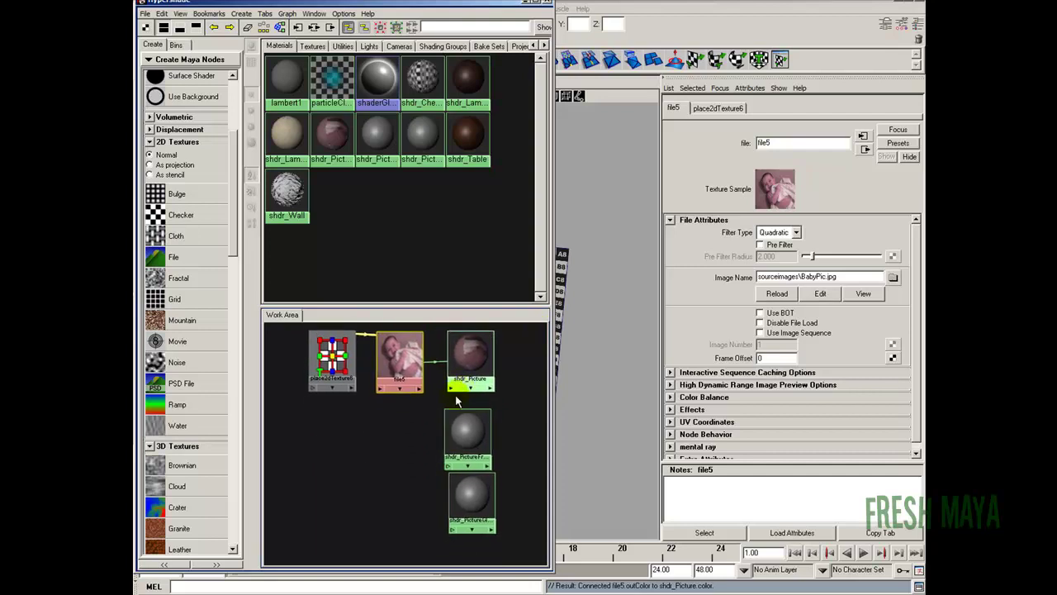
right_click_drag(413, 420, 460, 448, "alt")
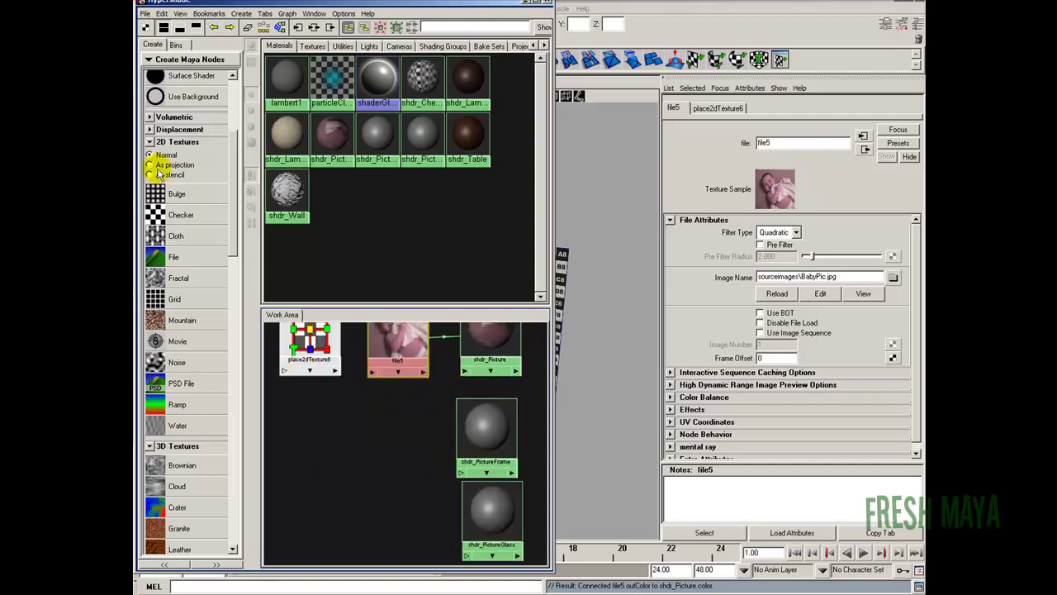
left_click(485, 432)
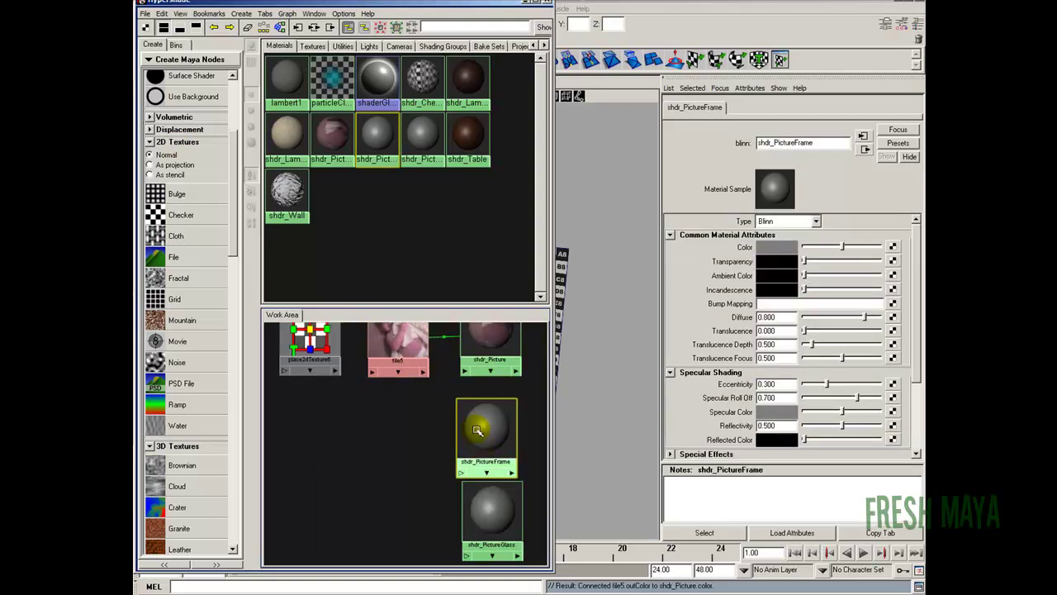
left_click(492, 422)
left_click_drag(491, 422, 495, 410)
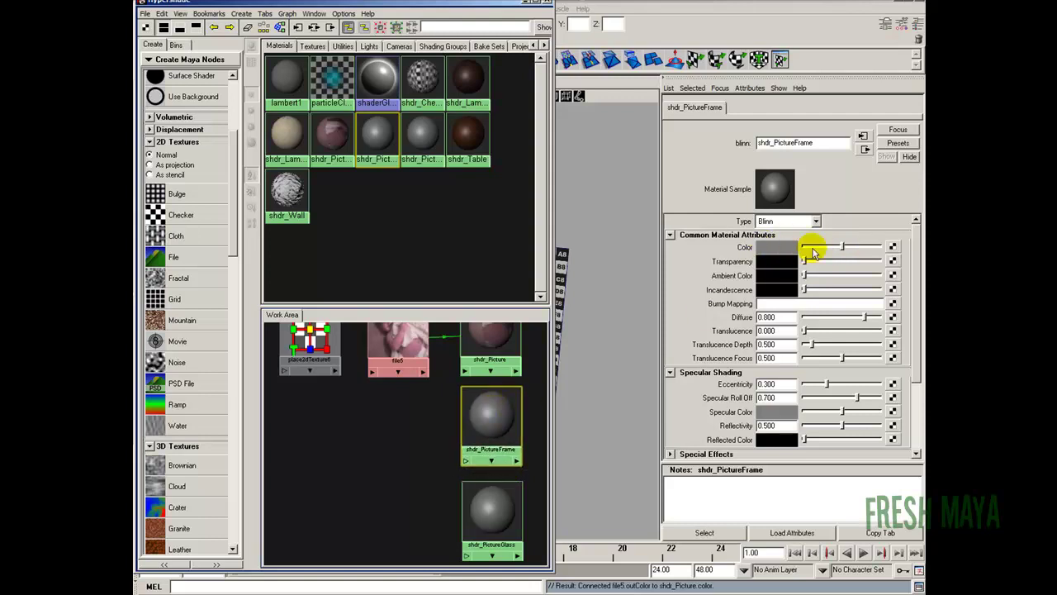
left_click_drag(844, 248, 815, 250)
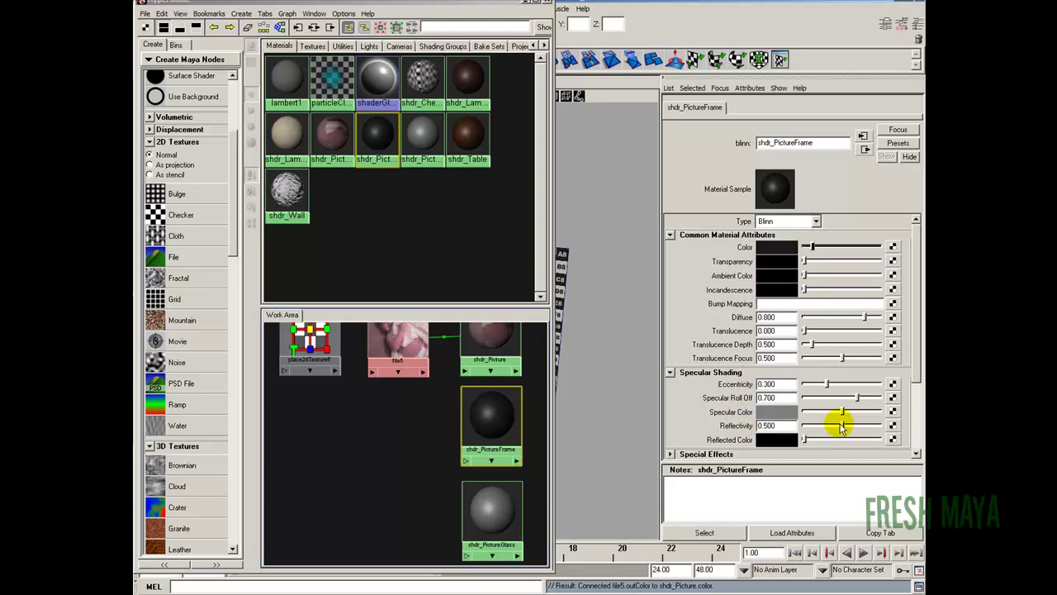
left_click_drag(838, 425, 823, 427)
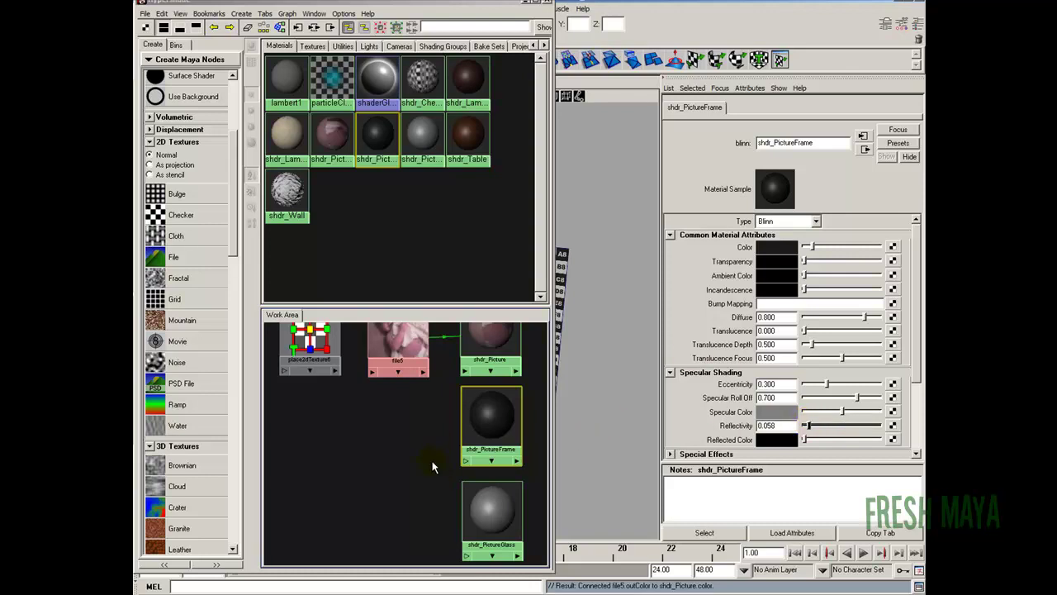
Give shdr_PictureGlass a black color, about 0.917 transparency, a dark specular color of about 0.107 and a reflectivity of 0.190
middle_click_drag(421, 465, 419, 450, "alt")
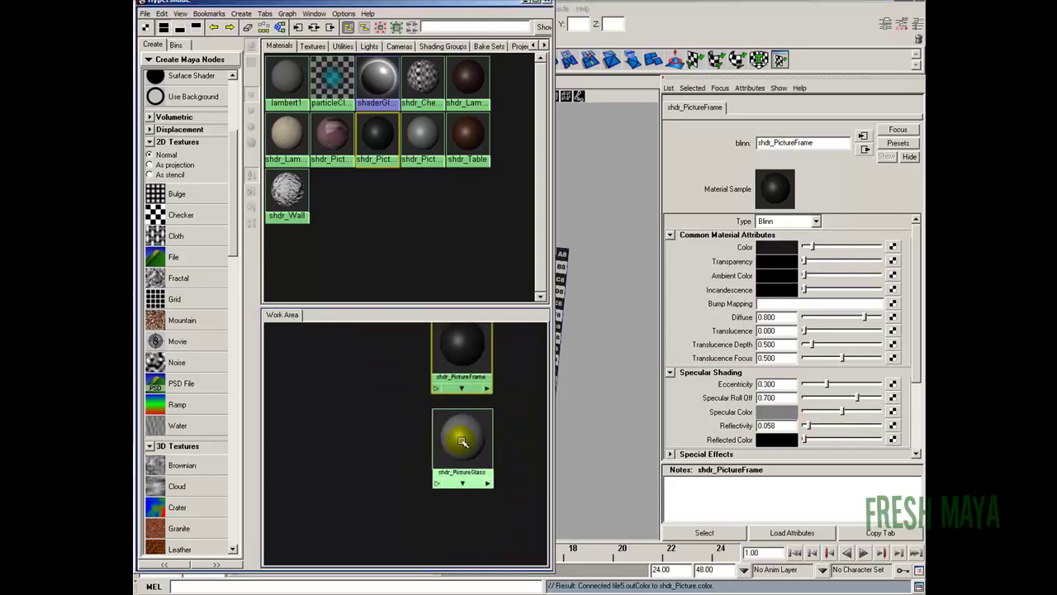
left_click(461, 442)
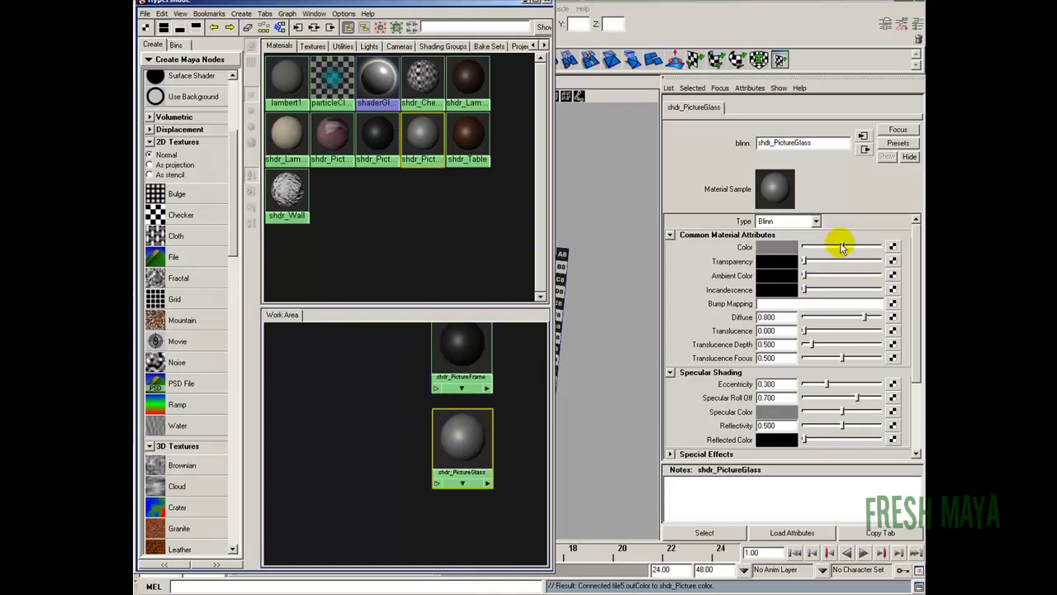
left_click_drag(842, 246, 875, 262)
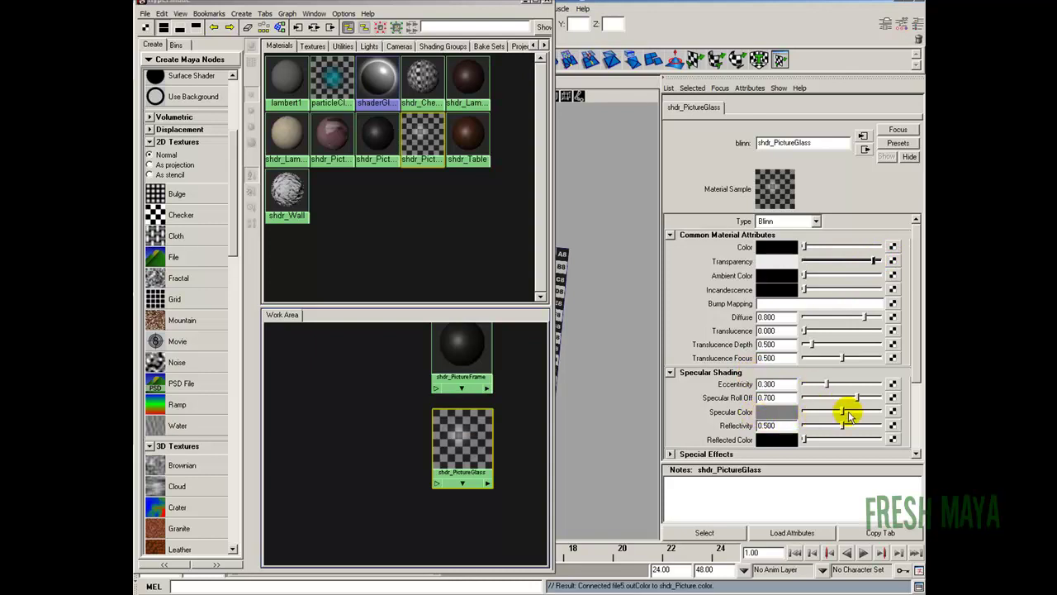
left_click_drag(844, 414, 816, 415)
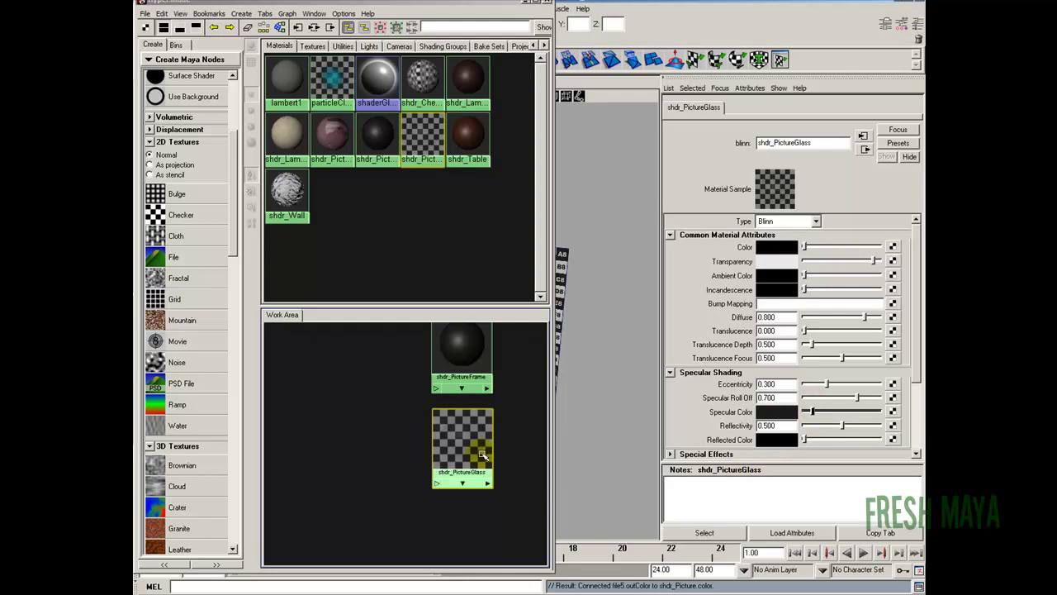
left_click_drag(842, 427, 822, 428)
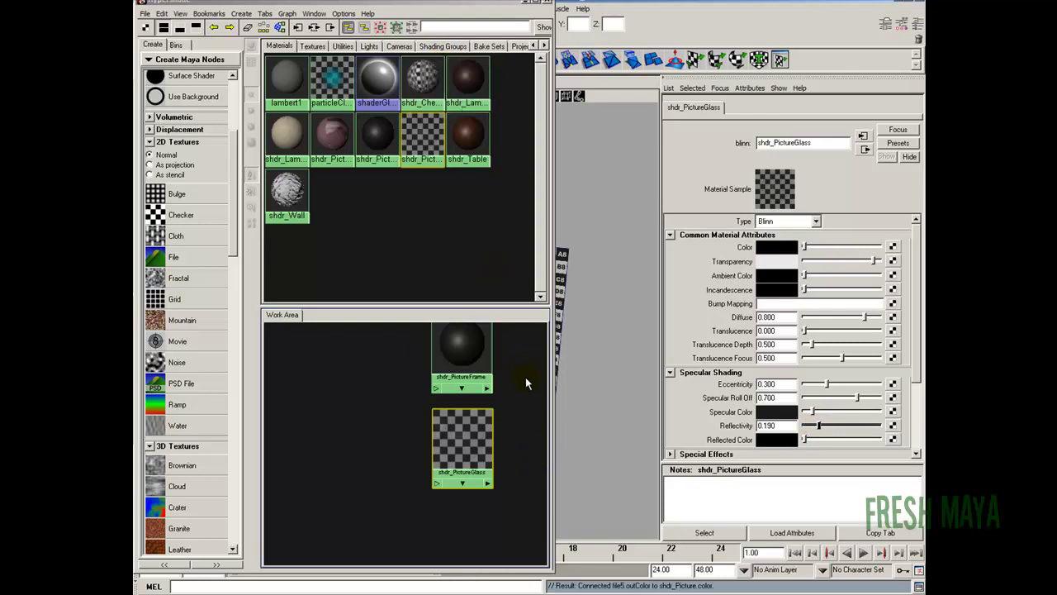
Review the whole shading network, close the Hypershade and show the Channel Box in place of the Attribute Editor
scroll(483, 393, "down", 4)
scroll(465, 428, "up", 2)
scroll(462, 422, "down", 4)
middle_click_drag(459, 411, 461, 440, "alt")
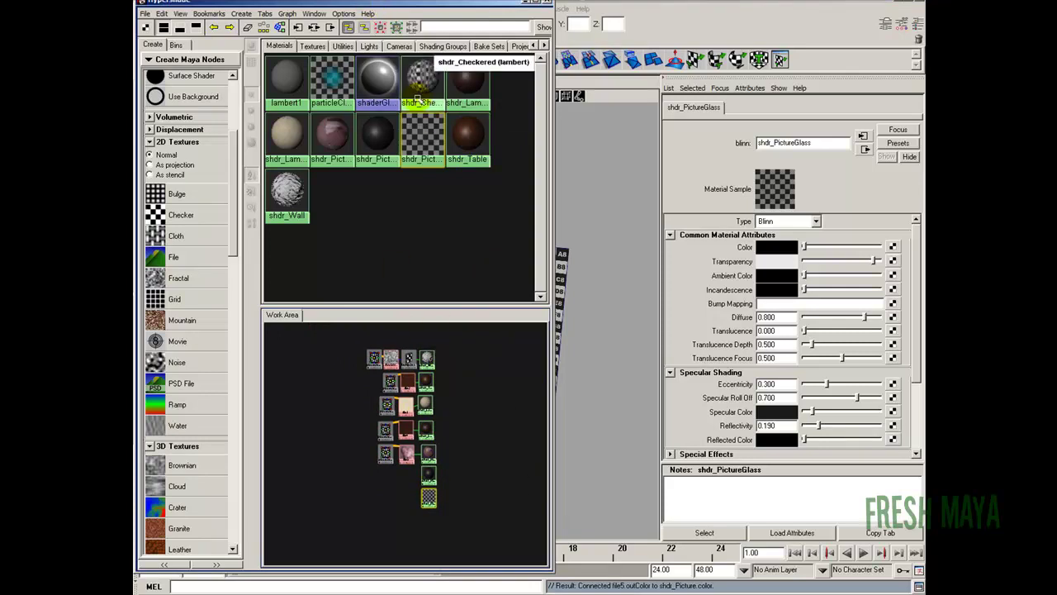
left_click(526, 3)
right_click_drag(405, 290, 496, 208, "alt")
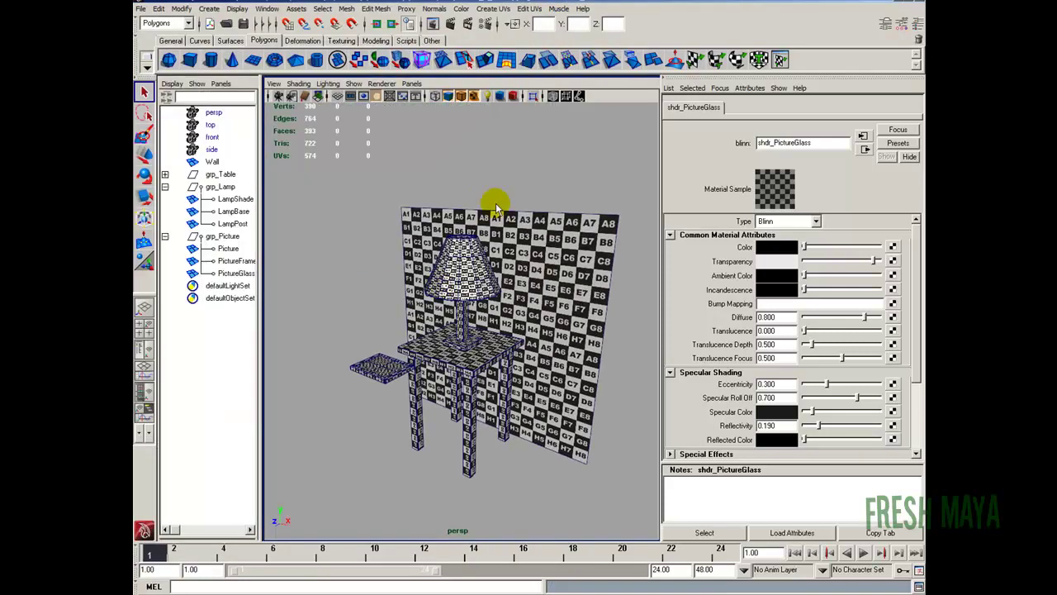
left_click(916, 24)
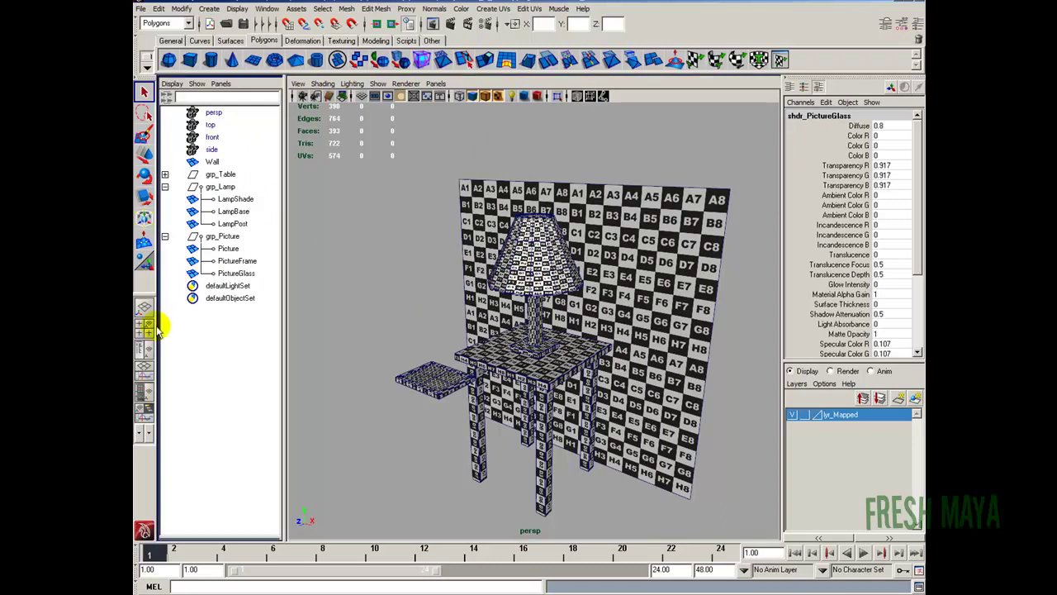
left_click(145, 307)
right_click_drag(455, 331, 366, 307, "alt")
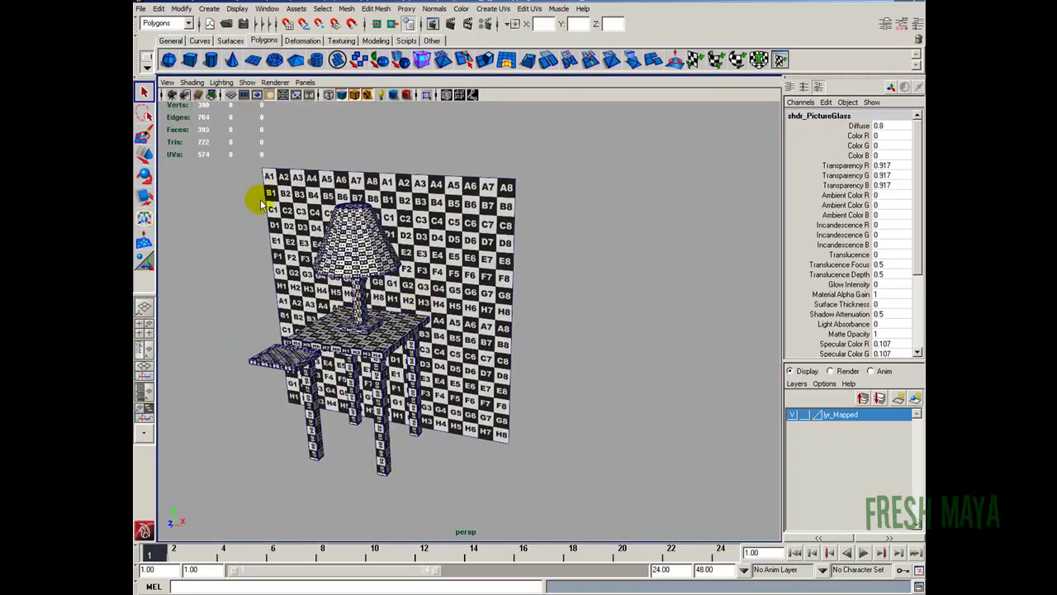
left_click_drag(211, 134, 509, 424)
left_click(537, 197)
left_click(436, 266)
left_click(357, 242)
left_click(370, 321)
left_click(258, 271)
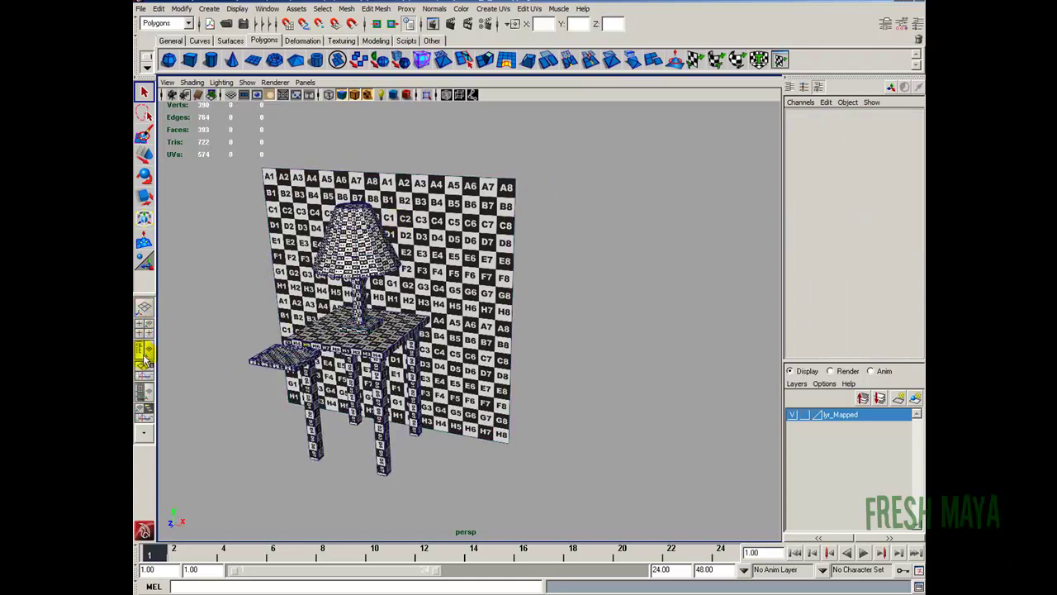
left_click(144, 352)
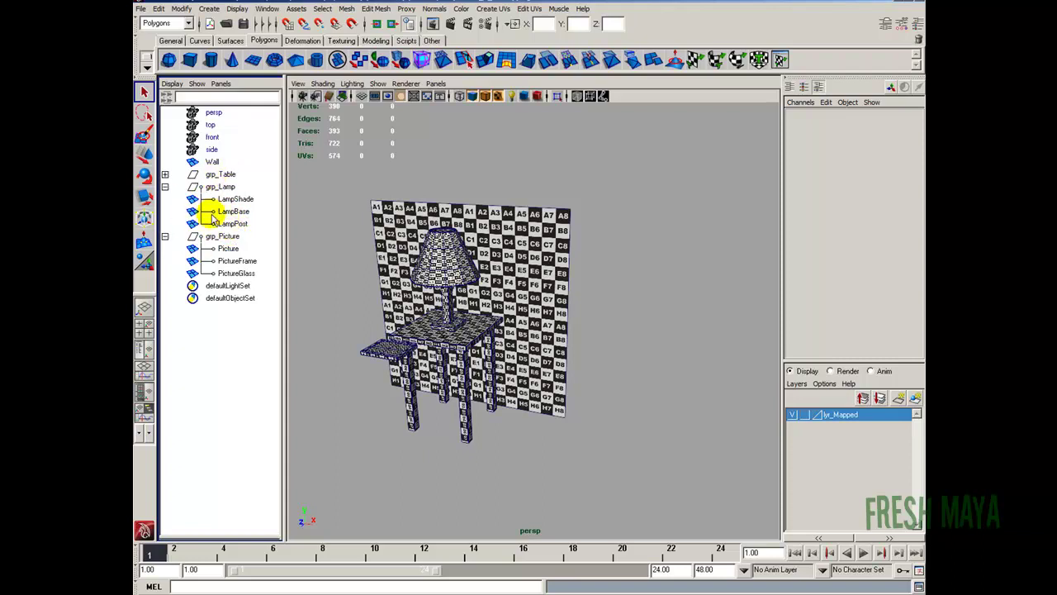
Reopen the Hypershade and place its window beside the scene objects so both stay visible
left_click(268, 9)
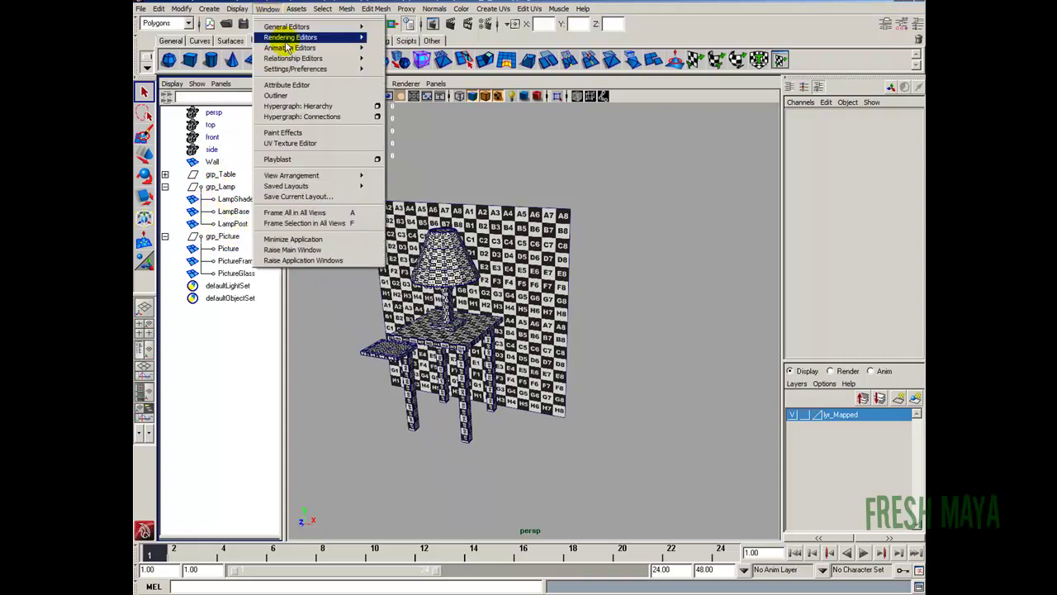
mouse_move(279, 30)
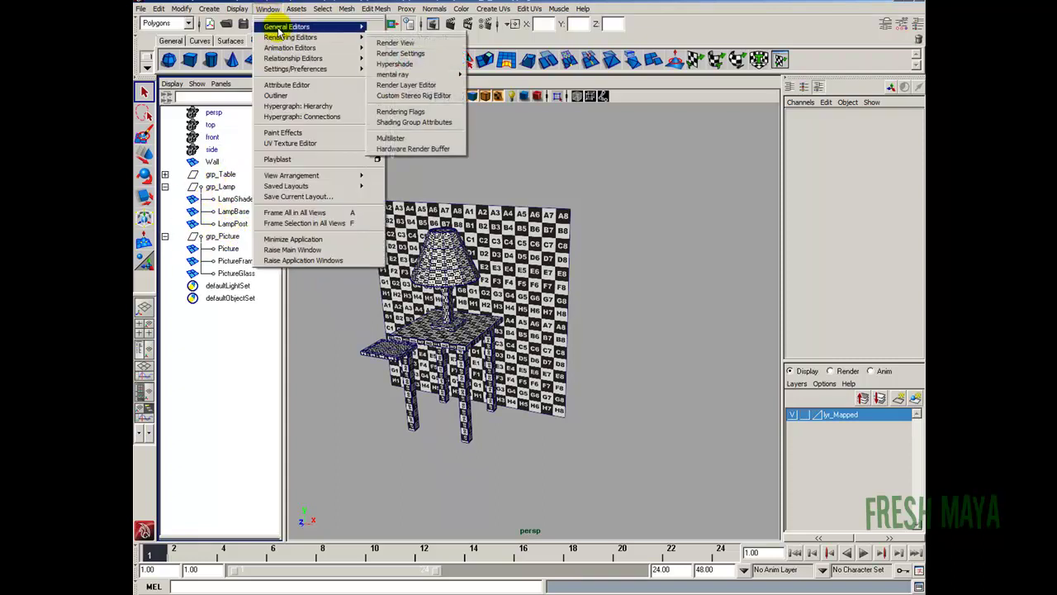
left_click(403, 64)
mouse_move(396, 7)
left_mouse_down()
mouse_move(680, 19)
mouse_move(735, 2)
left_mouse_up()
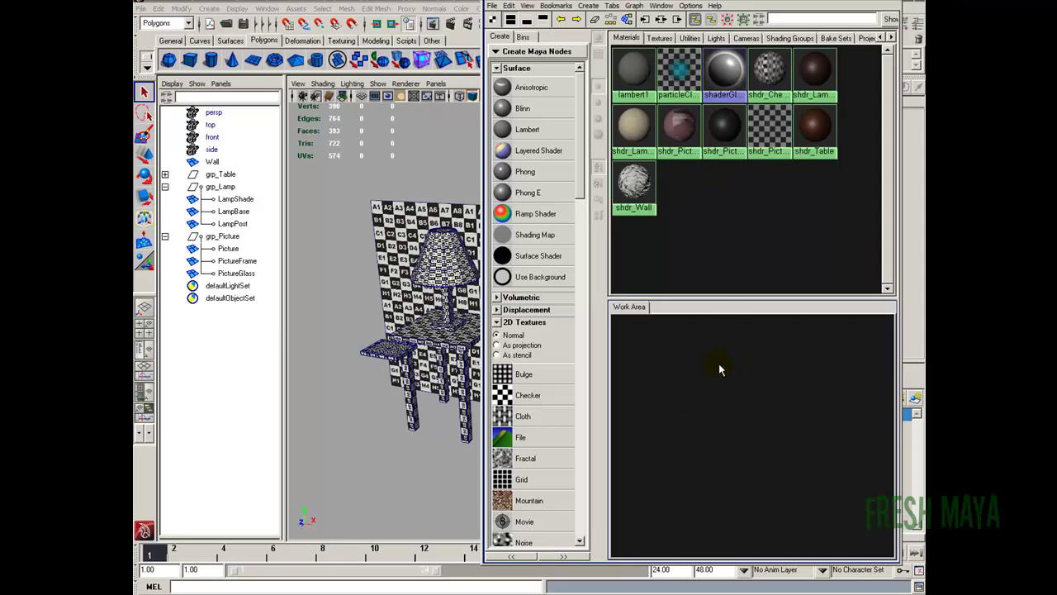
Graph the input connections of the shdr_Picture material in the Work Area
left_click(681, 132)
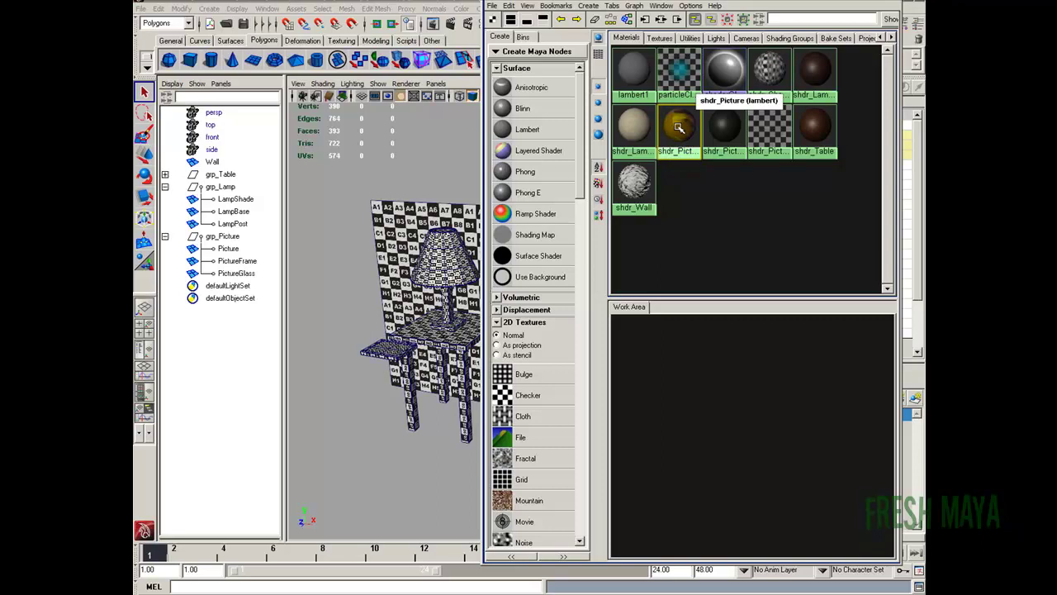
left_click(658, 18)
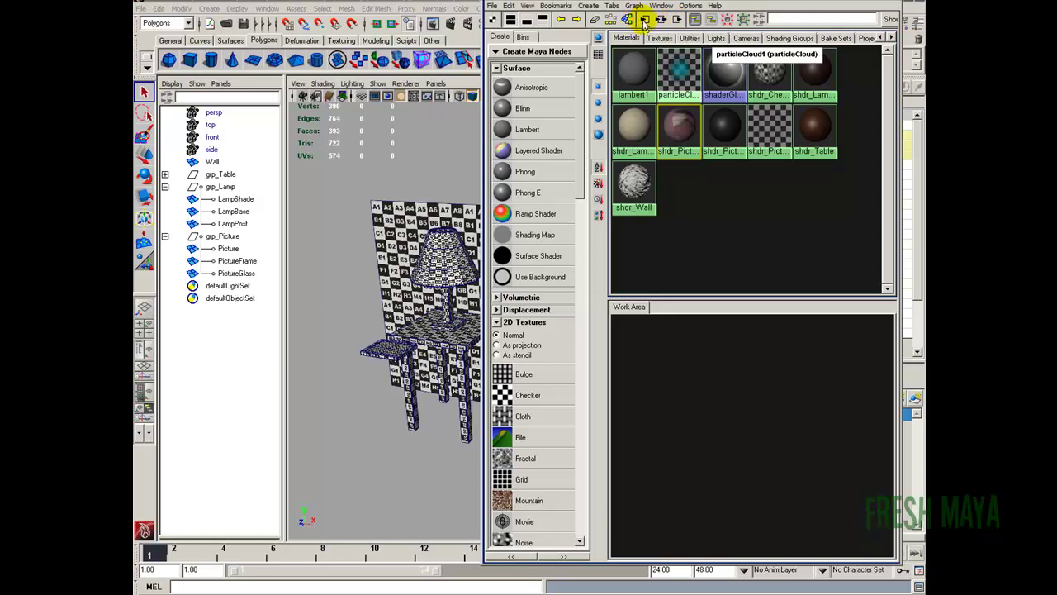
left_click(646, 21)
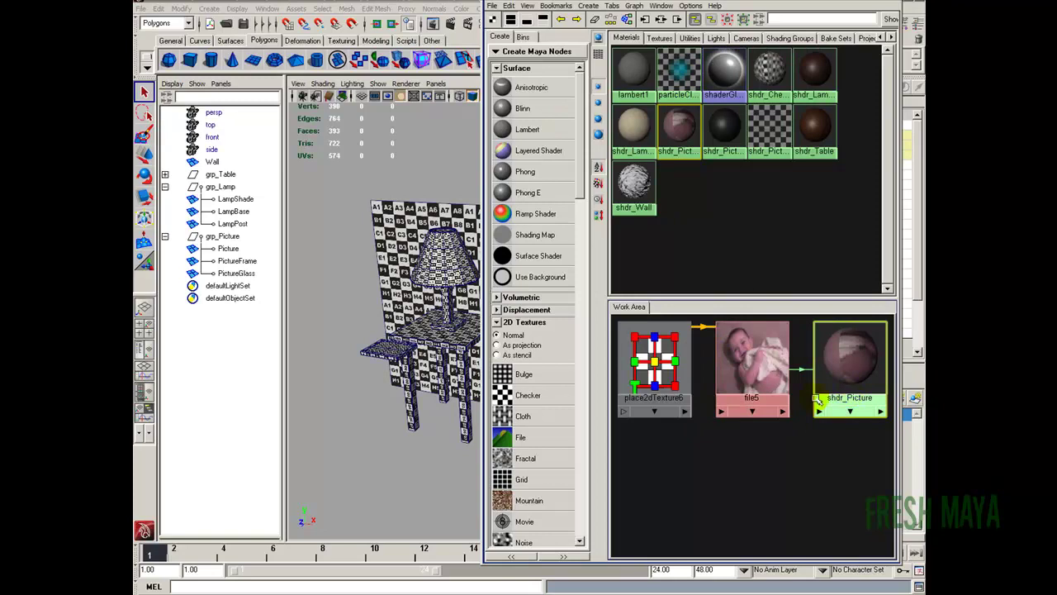
Assign the existing shdr_Wall material to the Wall object in the perspective view
left_click_drag(604, 1, 727, 2)
middle_click_drag(537, 190, 451, 184, "alt")
left_click_drag(770, 2, 701, 10)
middle_click_drag(444, 161, 451, 158, "alt")
left_click_drag(450, 158, 436, 244, "alt")
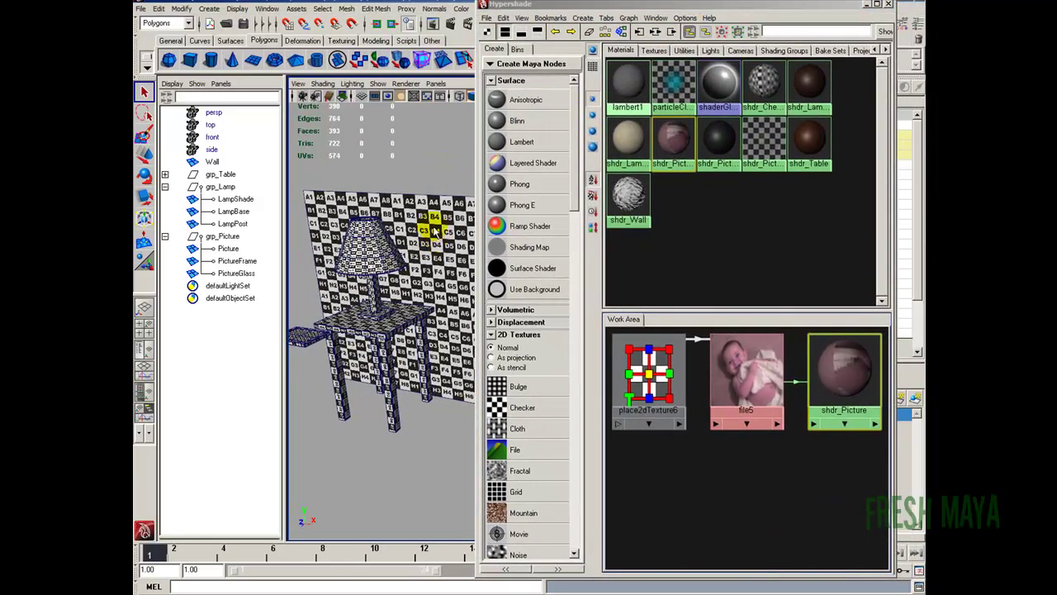
left_click(430, 246)
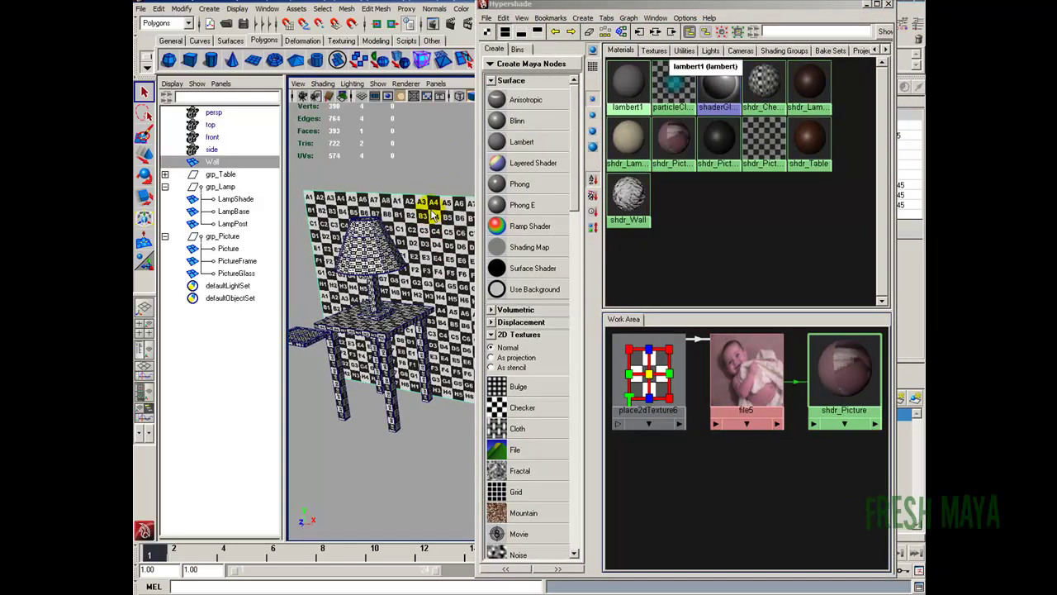
right_click_drag(432, 213, 541, 483)
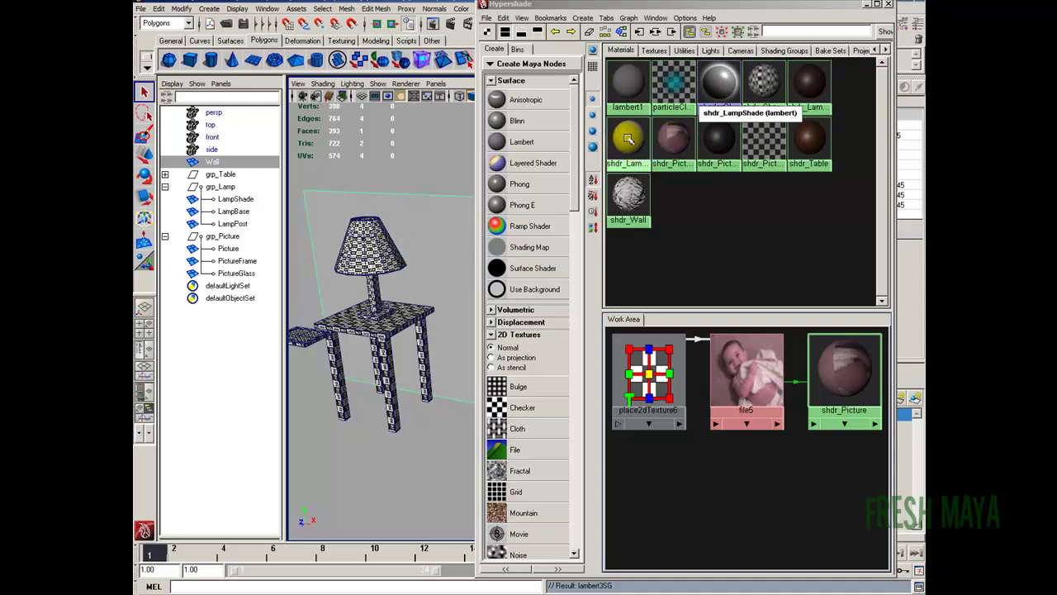
Assign shdr_LampShade to the LampShade object and shdr_LampPost to both the LampPost and LampBase objects
mouse_move(628, 139)
middle_mouse_down()
mouse_move(572, 147)
mouse_move(372, 248)
middle_mouse_up()
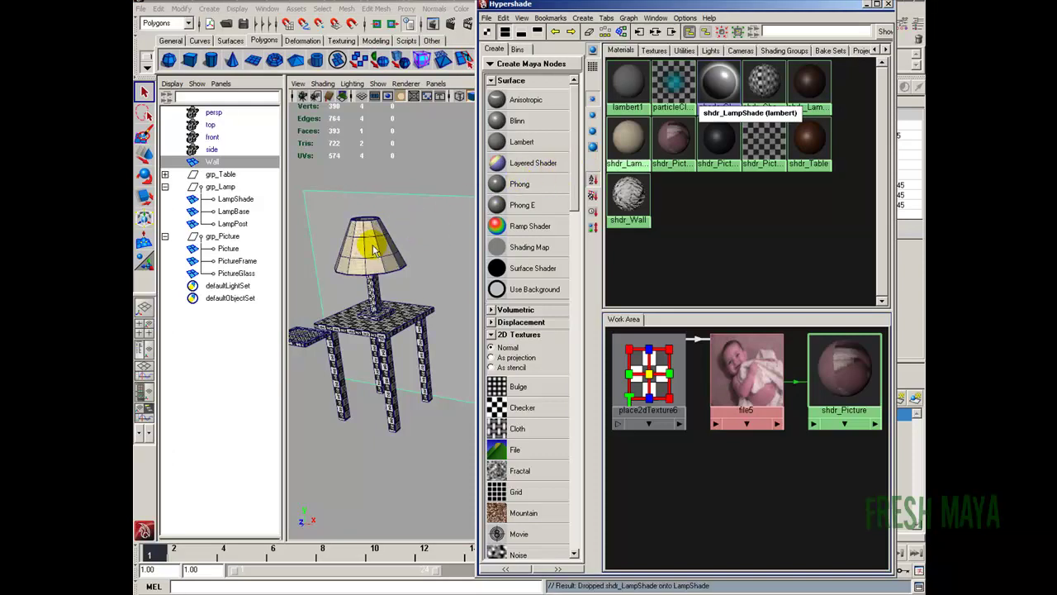
left_click(374, 291)
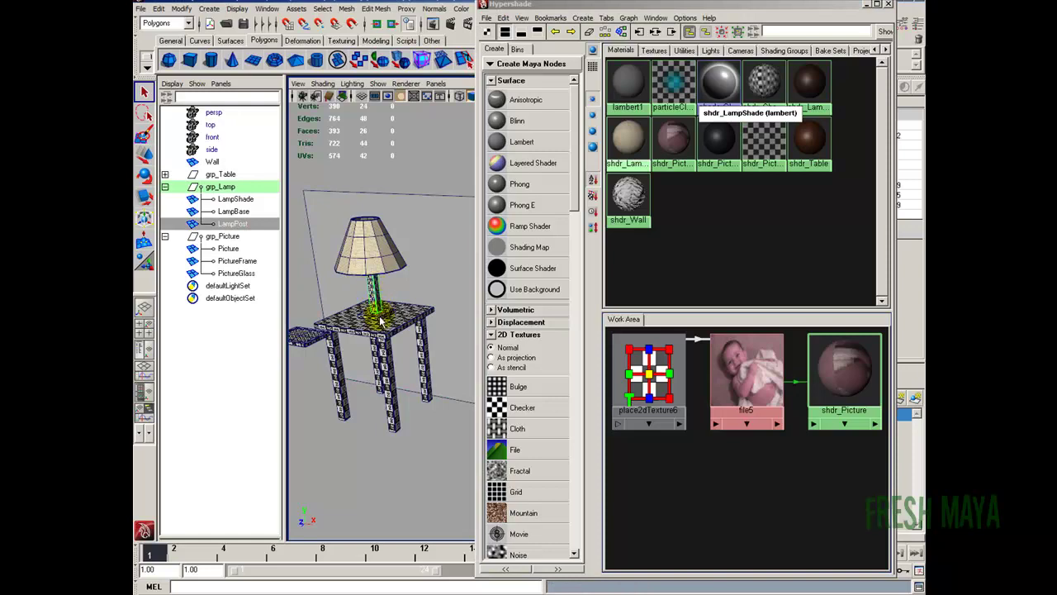
left_click(382, 321, "shift")
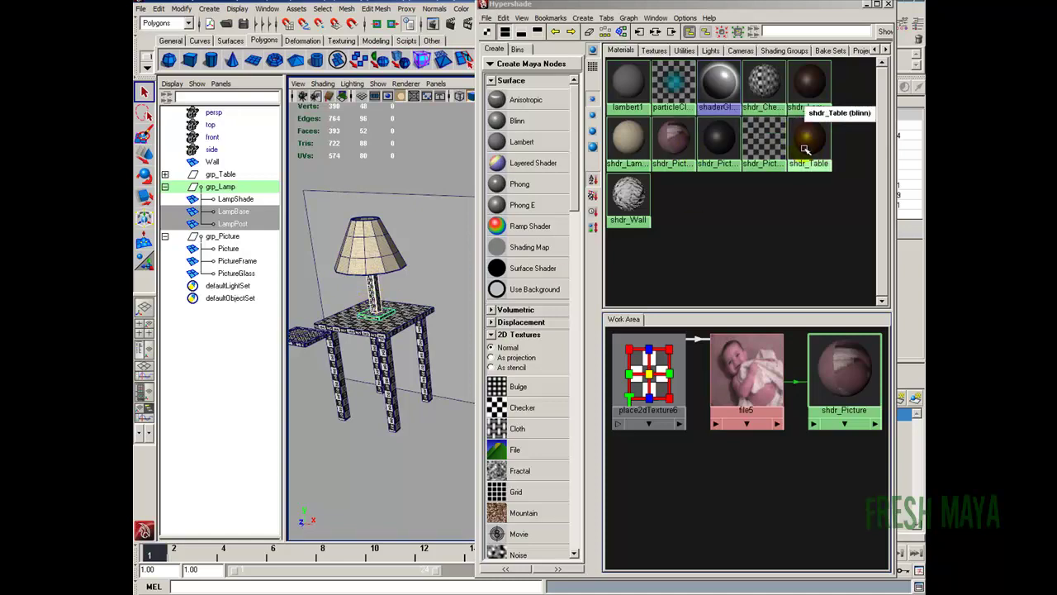
right_click(806, 95)
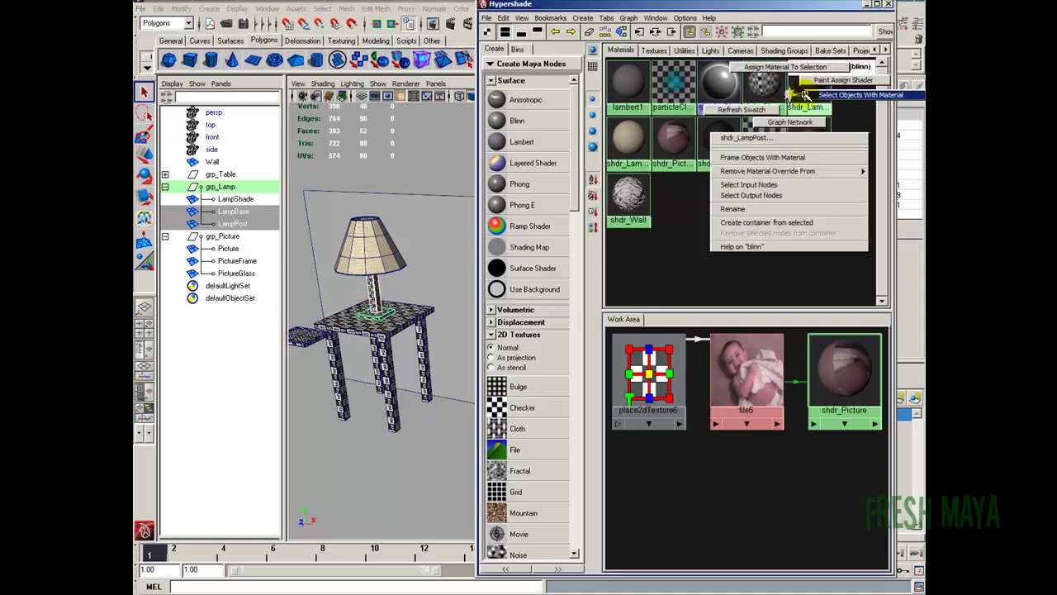
right_click_drag(805, 95, 790, 69)
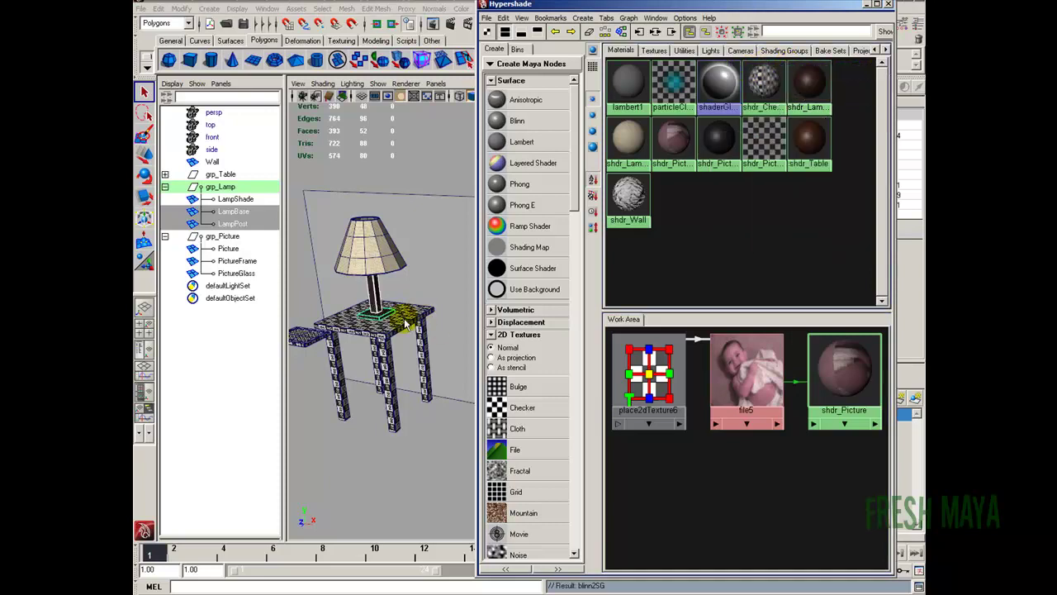
Assign the shdr_Table material to the whole grp_Table group
right_click_drag(331, 349, 356, 349, "alt")
middle_click_drag(320, 348, 364, 348, "alt")
right_click_drag(363, 349, 377, 350, "alt")
middle_click_drag(363, 347, 403, 350, "alt")
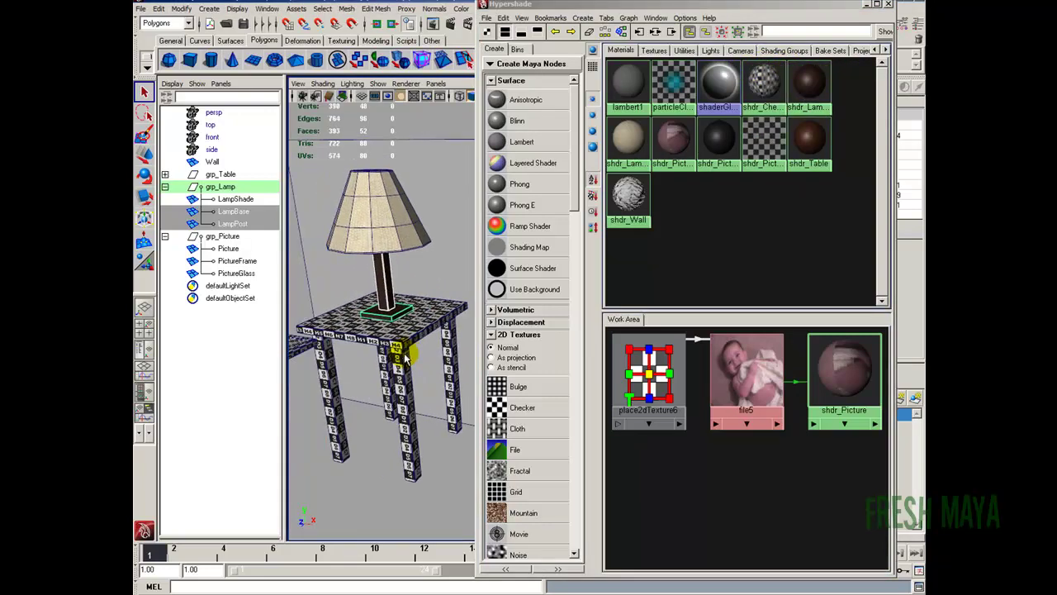
left_click(356, 420)
left_click_drag(356, 420, 369, 290, "alt")
left_click_drag(333, 335, 364, 319, "alt")
left_click(368, 316)
left_click(217, 175)
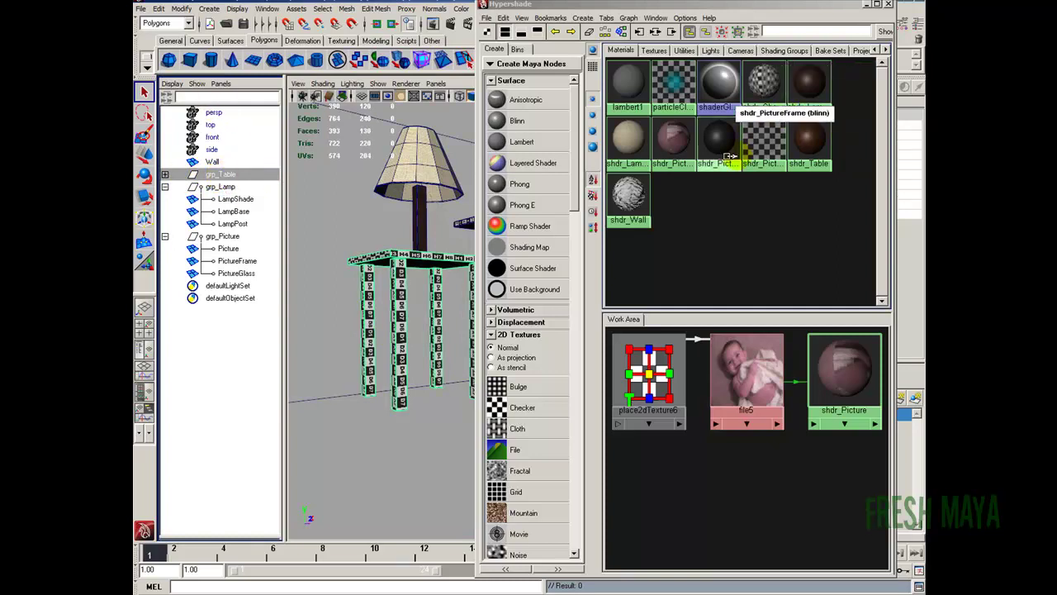
right_click_drag(805, 141, 785, 113)
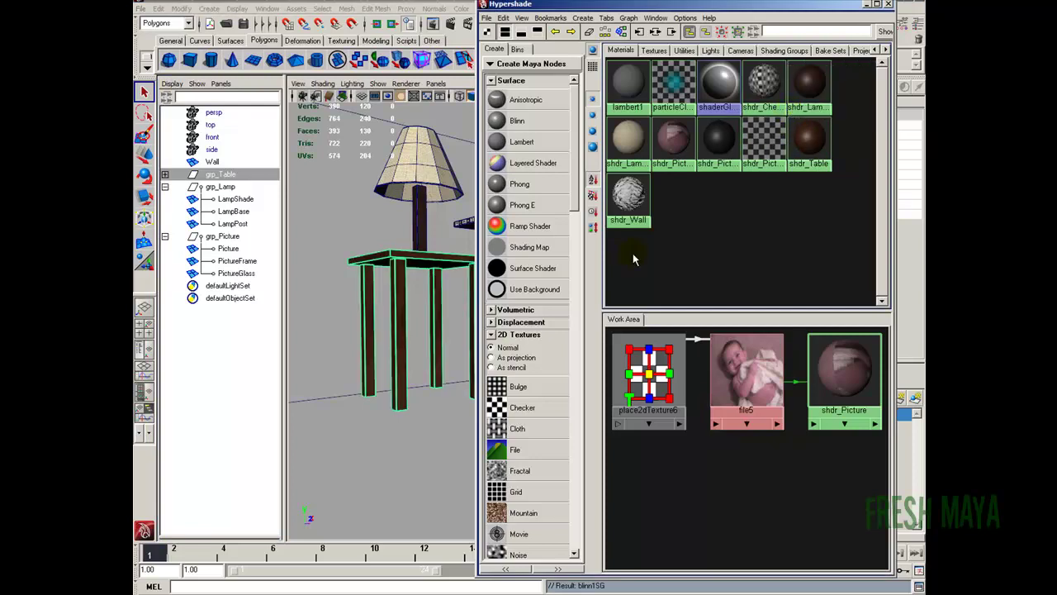
Assign shdr_Picture, shdr_PictureFrame and shdr_PictureGlass to the Picture, PictureFrame and PictureGlass objects respectively
left_click(225, 249)
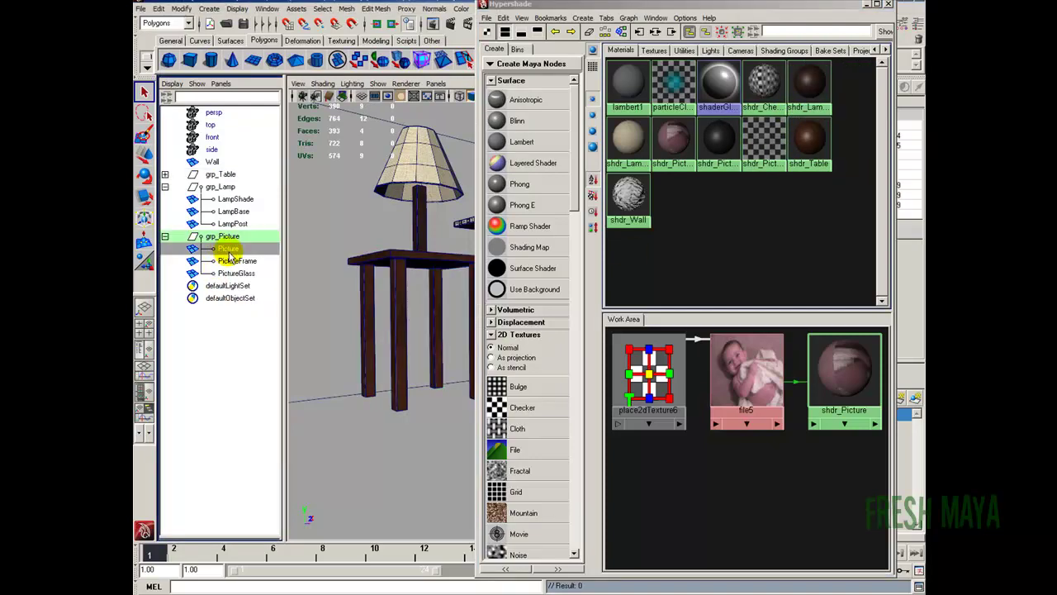
right_click_drag(673, 145, 670, 122)
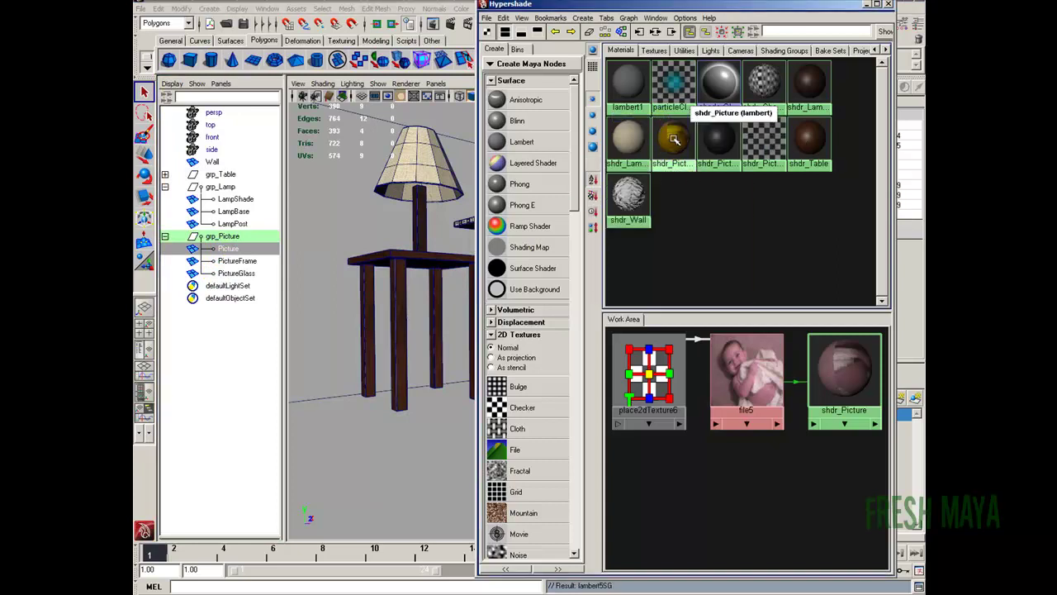
left_click(238, 261)
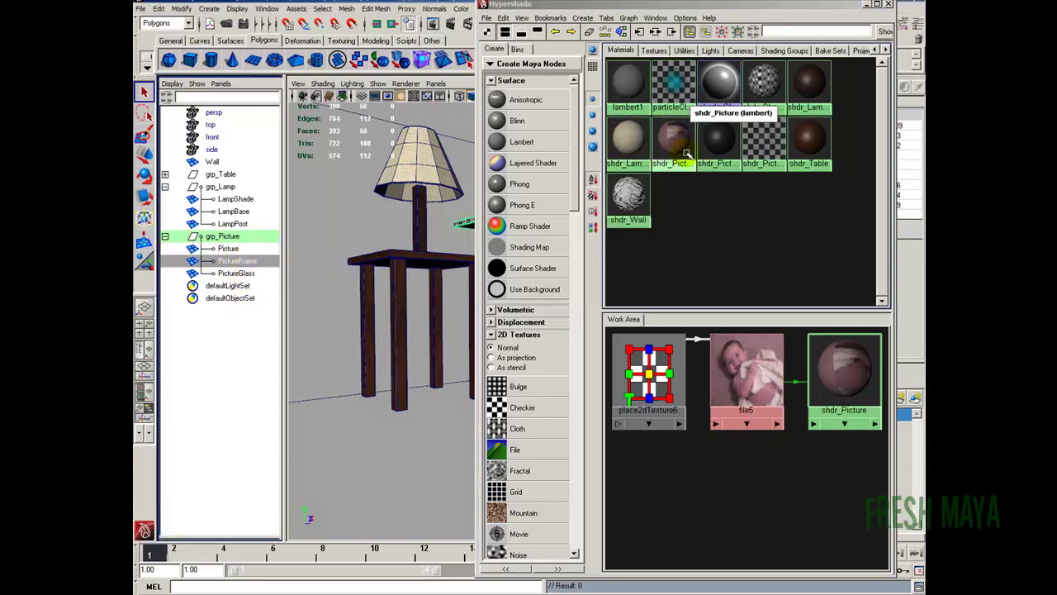
right_click_drag(720, 139, 712, 110)
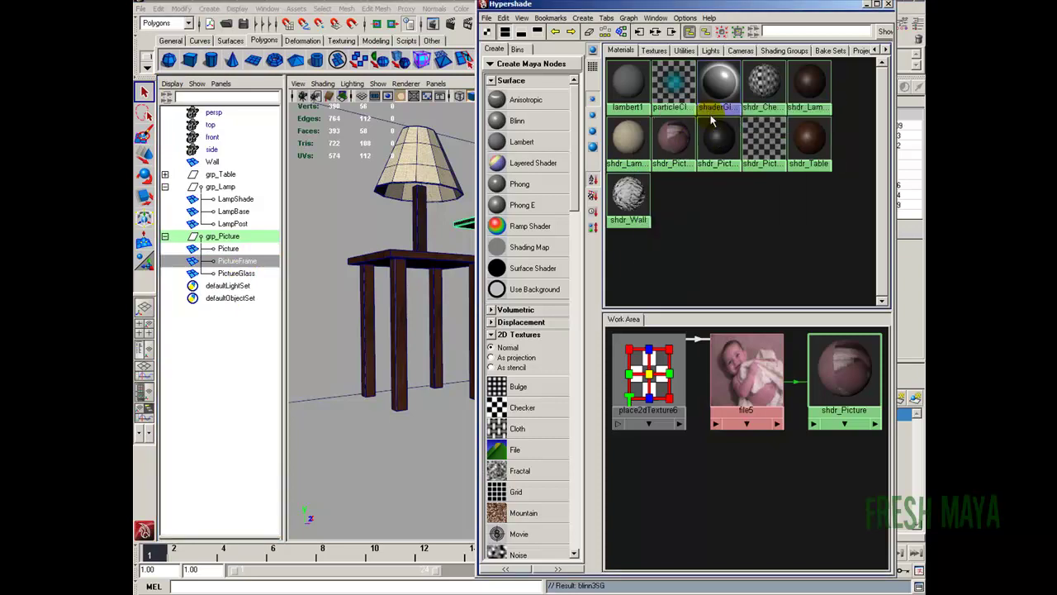
left_click(240, 273)
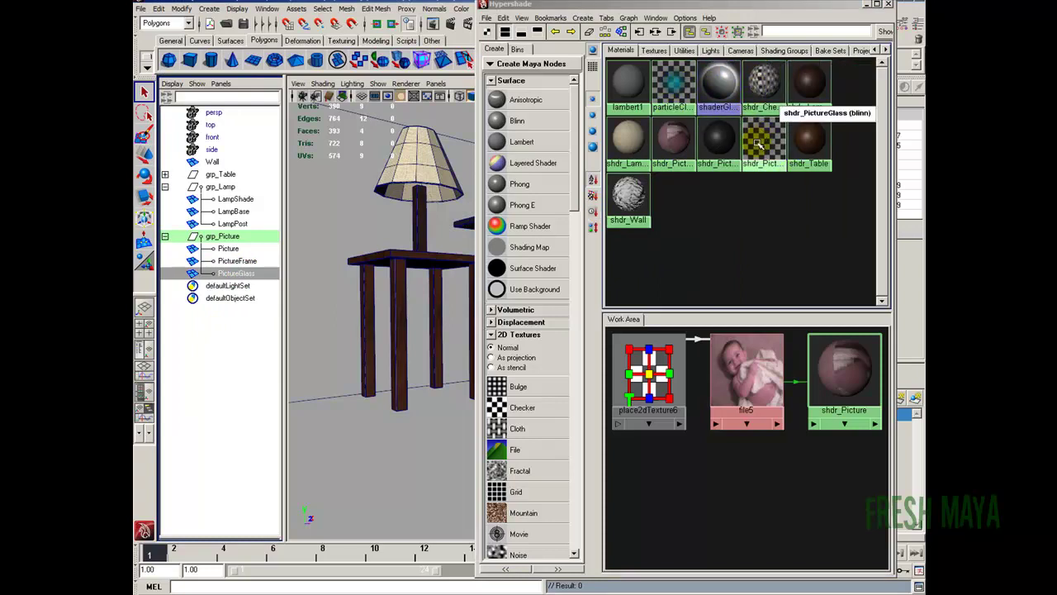
right_click_drag(765, 142, 760, 117)
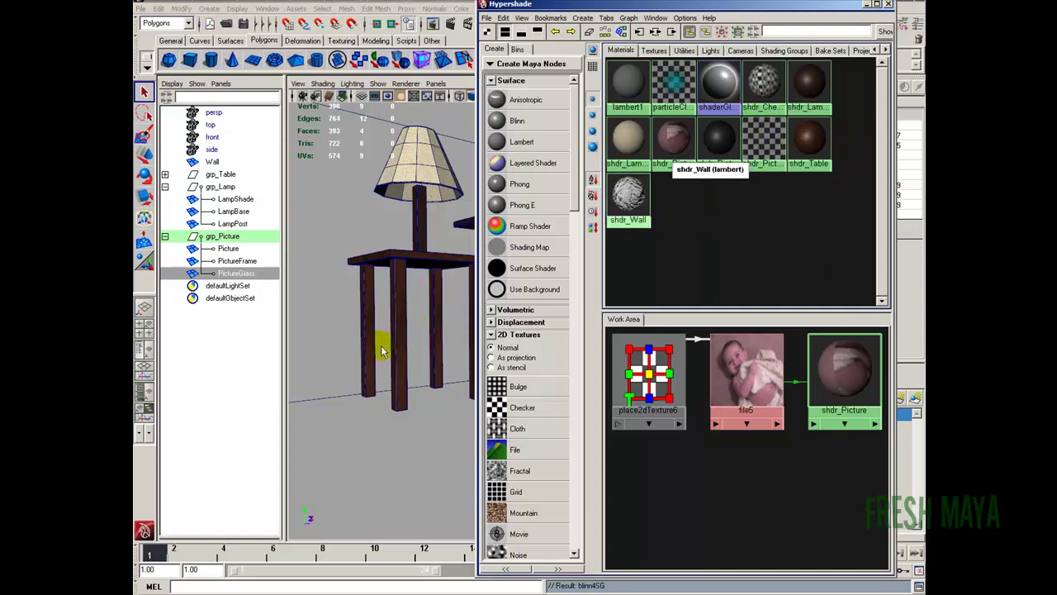
Close the Hypershade and expand the perspective view to a single pane without the Channel Box or Outliner
right_click_drag(418, 305, 356, 319, "alt")
middle_click_drag(400, 269, 336, 350, "alt")
left_click_drag(335, 350, 438, 343, "alt")
left_click(888, 5)
right_click_drag(393, 333, 455, 338, "alt")
middle_click_drag(455, 338, 541, 252, "alt")
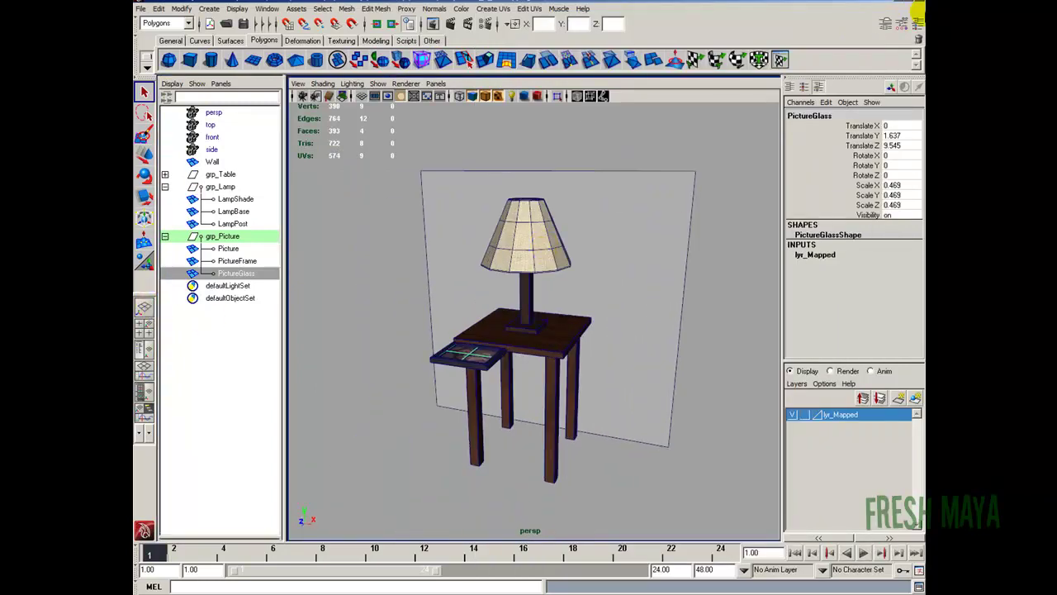
left_click(919, 24)
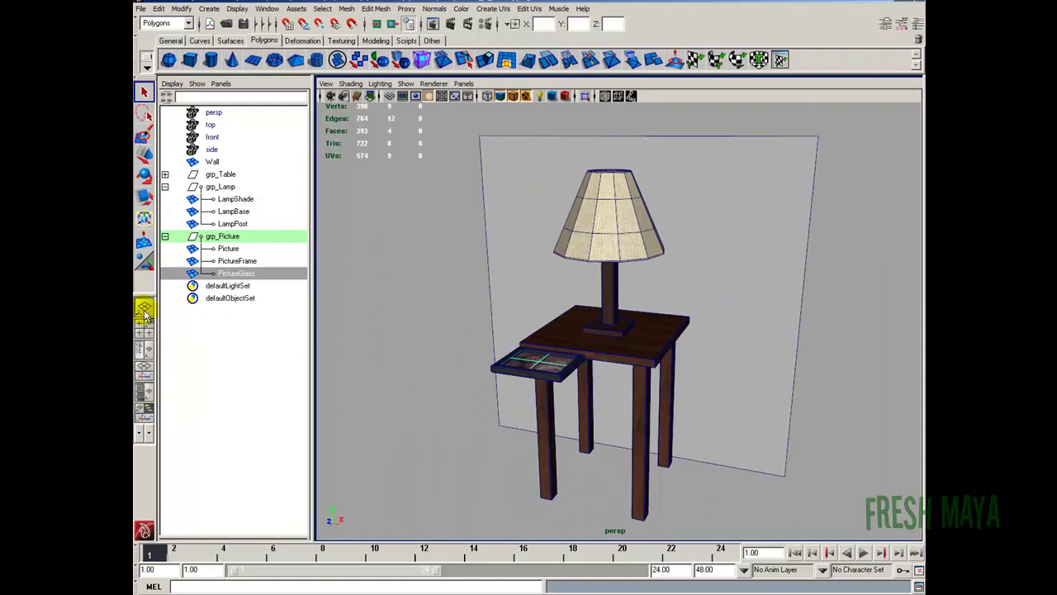
left_click(144, 312)
Select the wall in the perspective view and switch the viewport to High Quality Rendering
right_click_drag(517, 336, 463, 356, "alt")
middle_click_drag(548, 328, 465, 402, "alt")
left_click_drag(467, 403, 508, 329, "alt")
left_click_drag(699, 292, 444, 309, "alt")
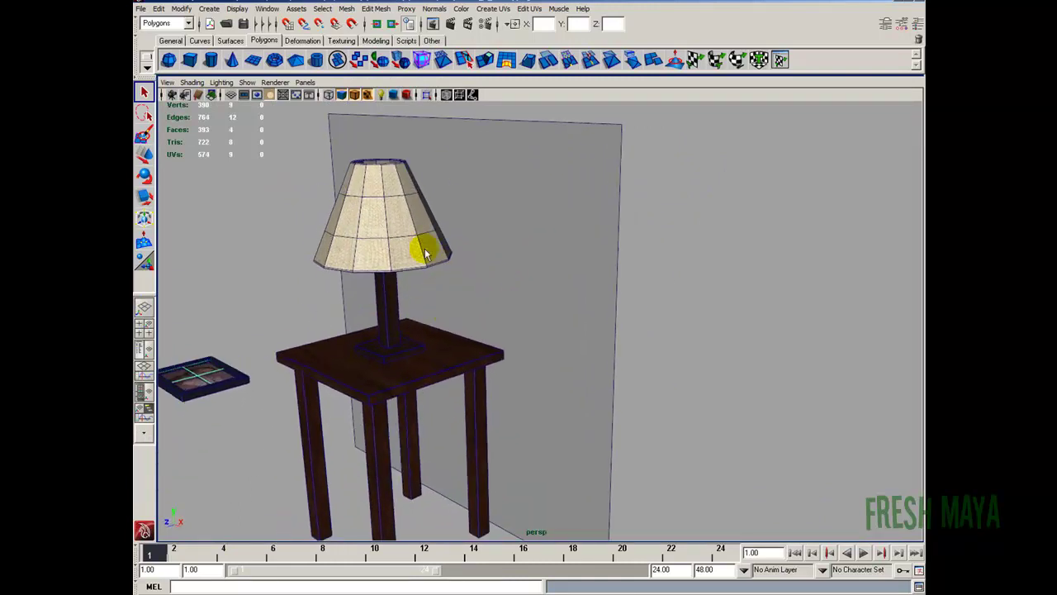
left_click(477, 159)
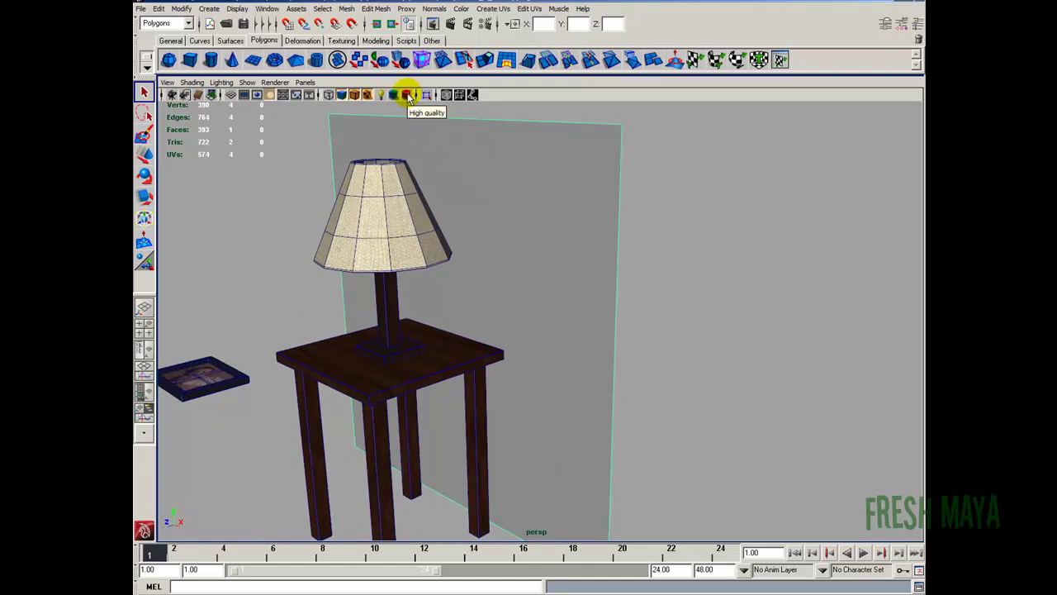
left_click(275, 84)
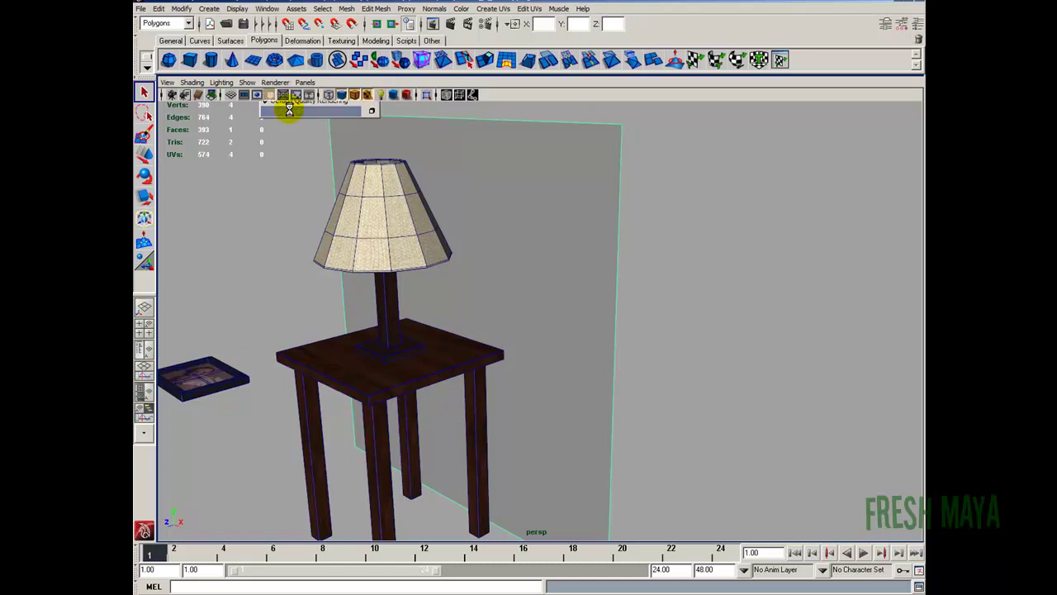
left_click(290, 112)
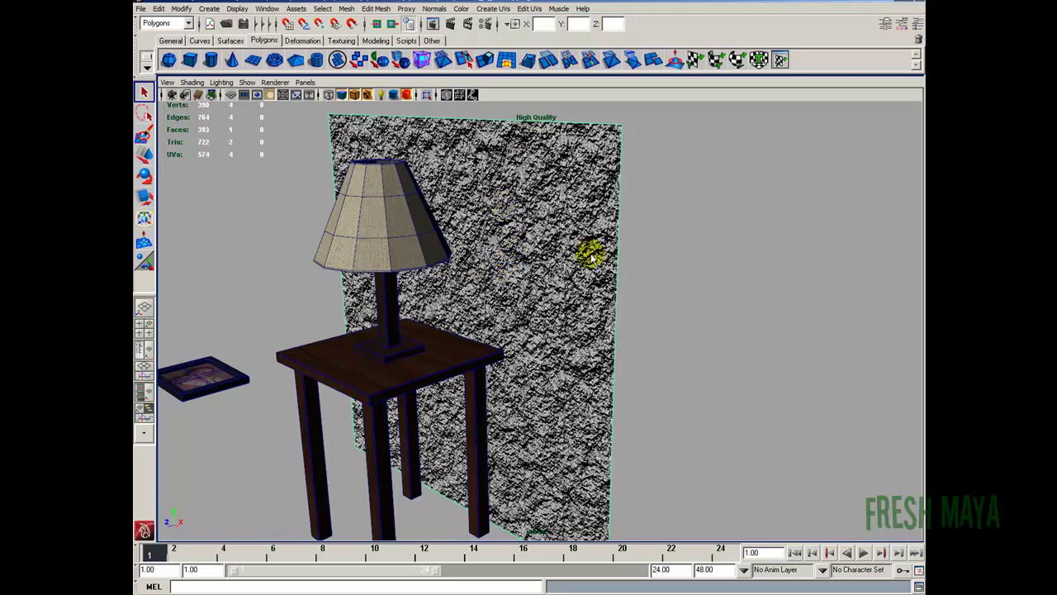
Reopen the Hypershade, graph the input connections of shdr_Wall and move the window clear of the attribute area
left_click(267, 8)
mouse_move(281, 37)
left_click(413, 63)
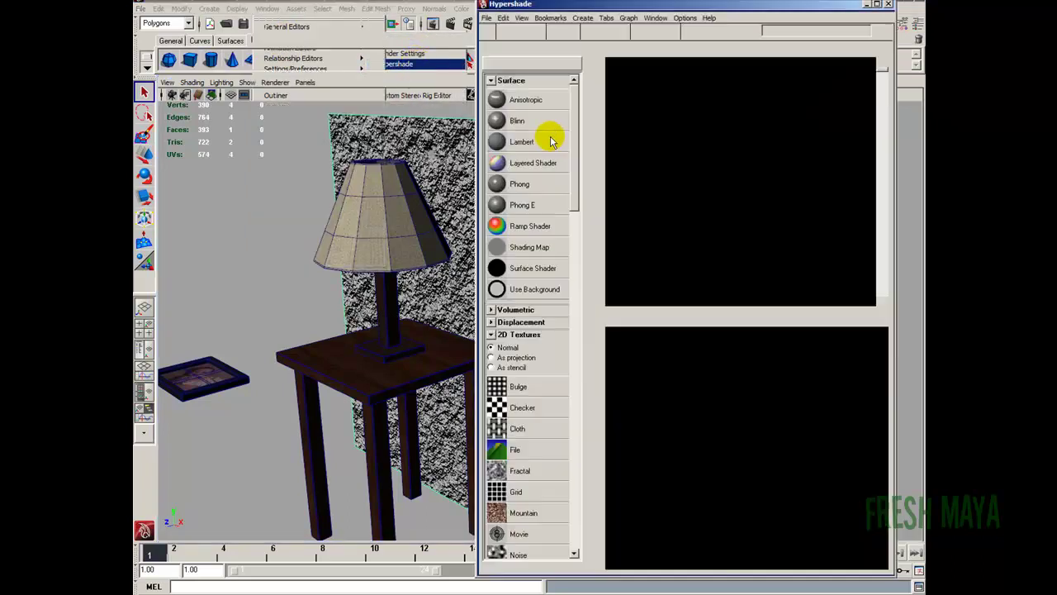
left_click(627, 192)
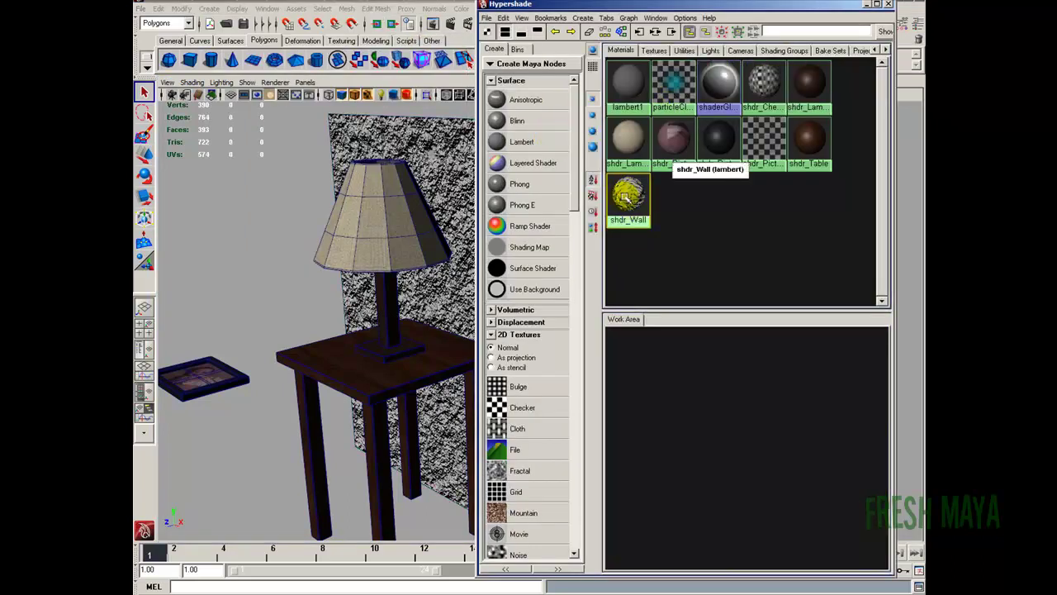
left_click(640, 32)
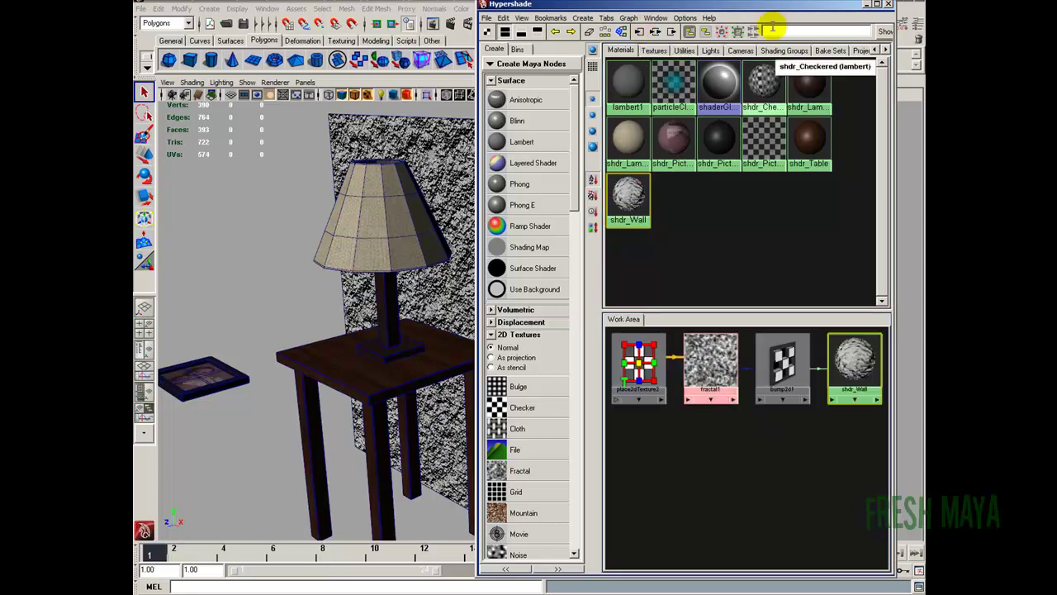
left_click_drag(779, 6, 445, 7)
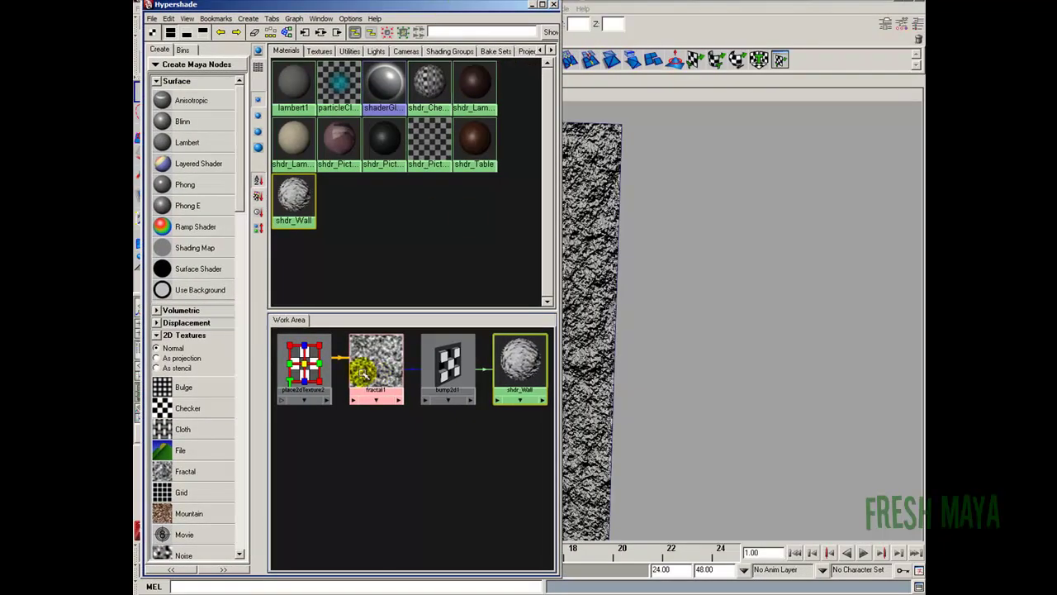
Open the attributes of the wall material's bump2d1 node and set its Bump Depth to 0.1
double_click(447, 361)
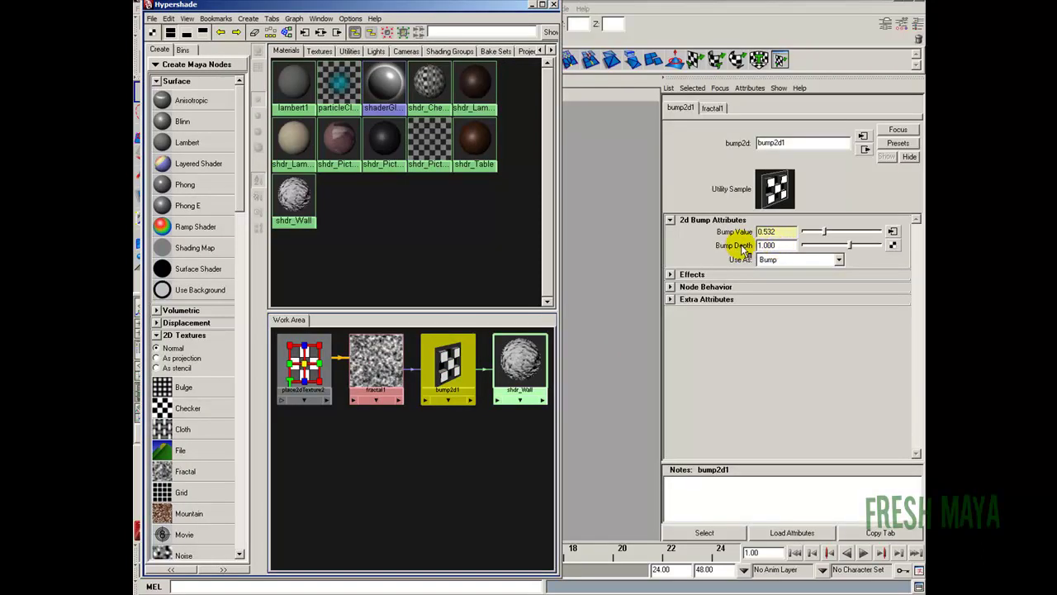
left_click(774, 245)
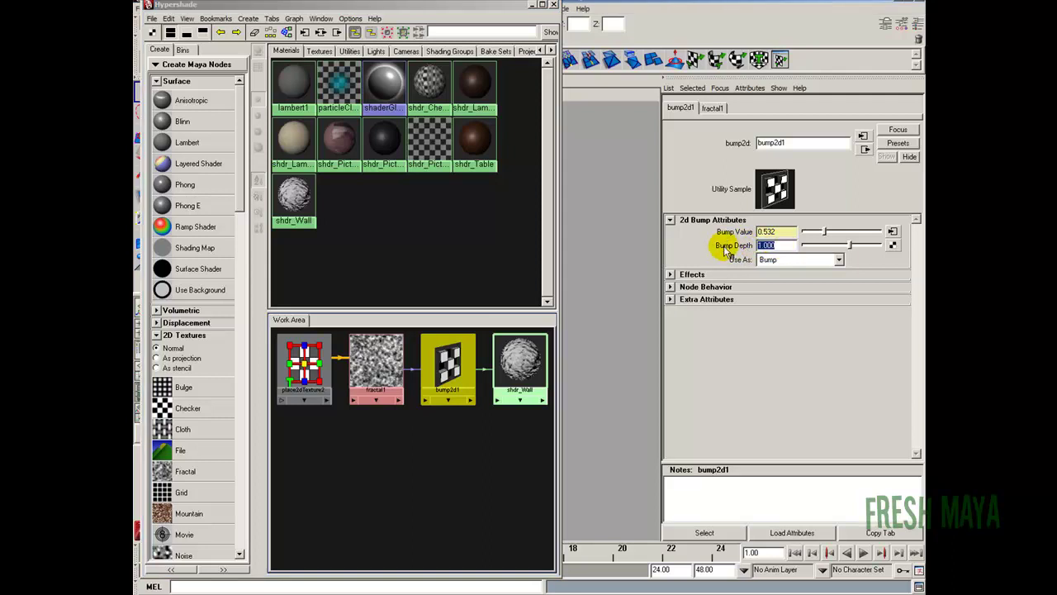
type("0.1")
key("Return")
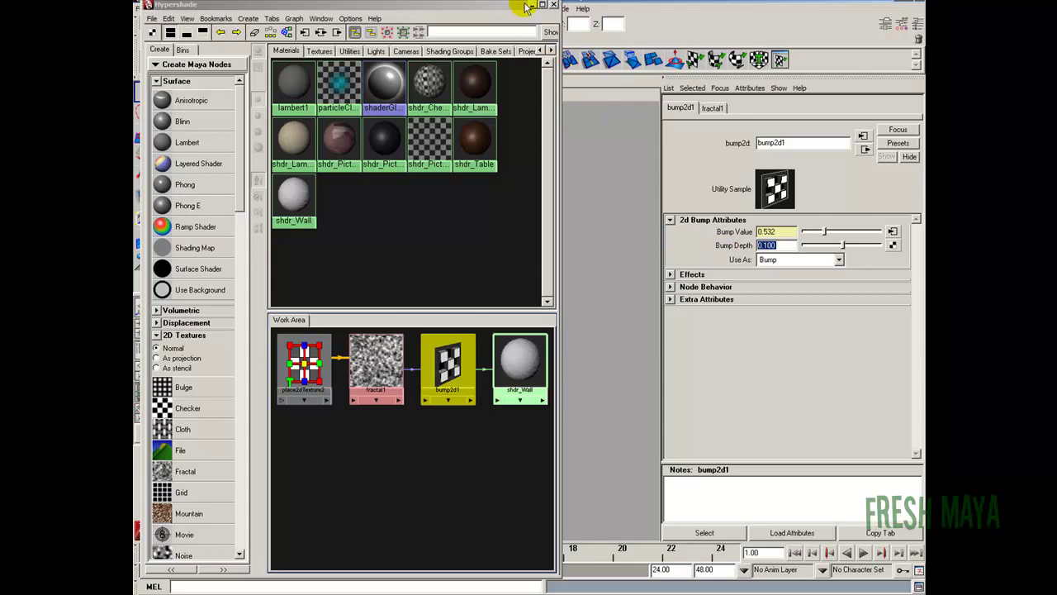
Narrow the Hypershade window to uncover the perspective view and examine the wall's bump from close up
left_click(559, 46)
left_click_drag(554, 50, 456, 59)
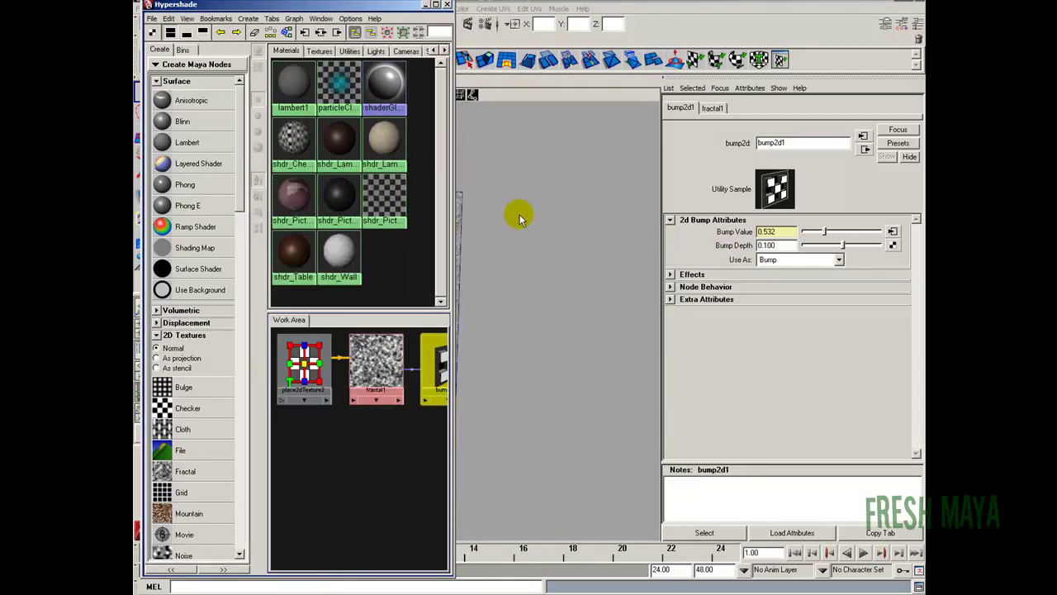
left_click(484, 229)
left_click_drag(593, 250, 531, 253, "alt")
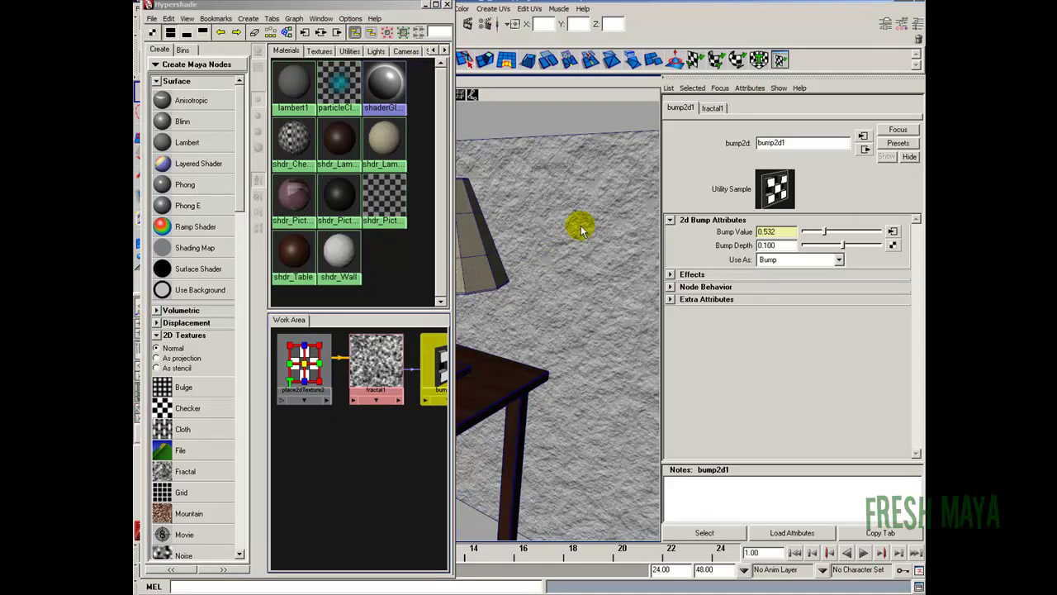
right_click_drag(503, 285, 624, 301, "alt")
left_click_drag(624, 301, 587, 316, "alt")
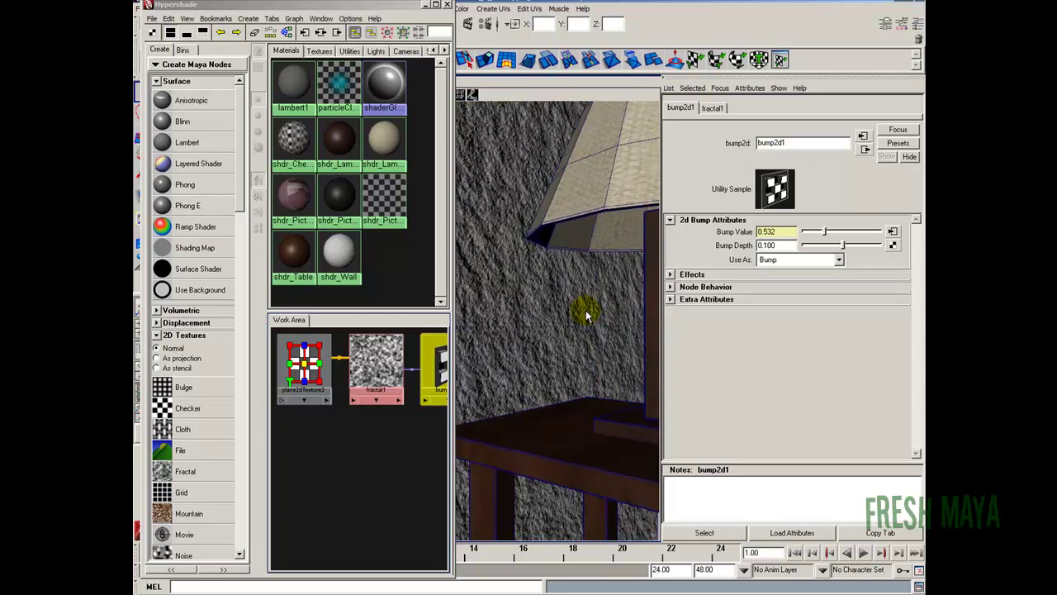
Lower the wall's Bump Depth to 0.05 and check the surface beside the lamp
left_click(785, 245)
key("BackSpace")
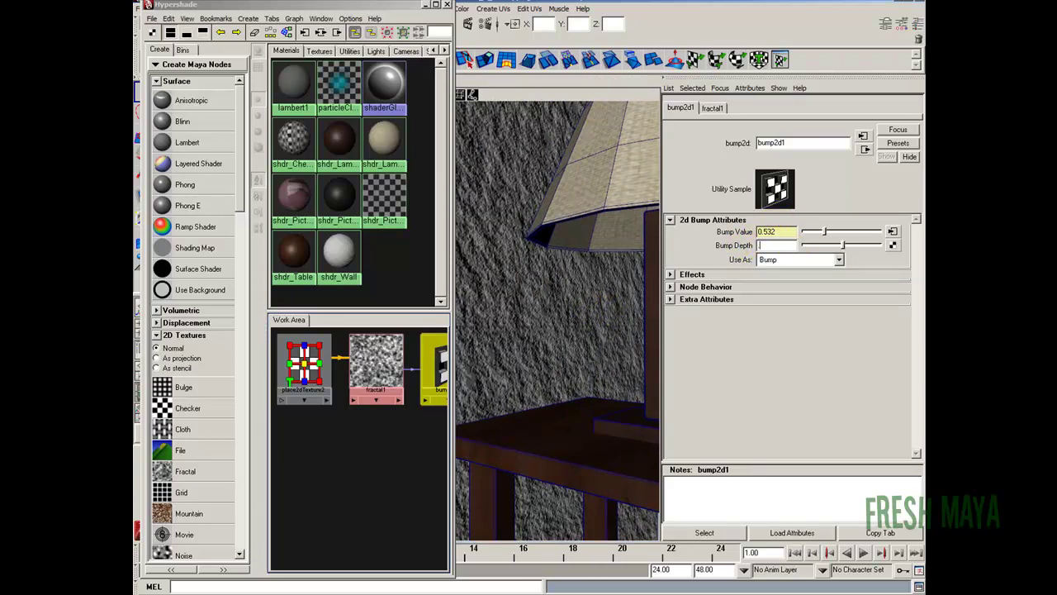
key("Return")
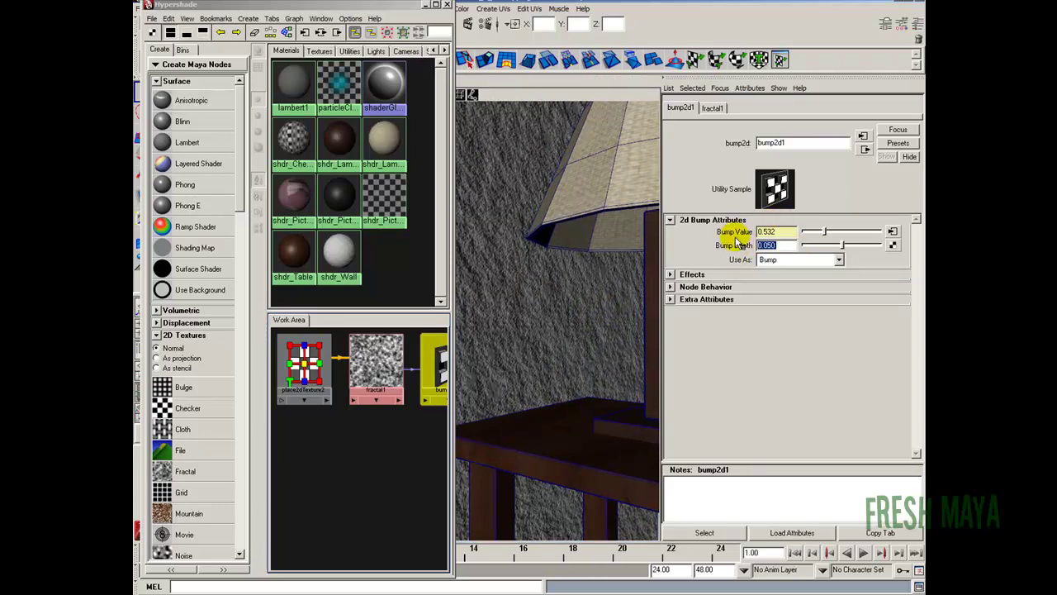
left_click_drag(573, 334, 668, 314, "alt")
Set the Bump Depth of the wall's bump2d1 node to 0.01 and check the wall behind the lamp
left_click_drag(782, 246, 732, 252)
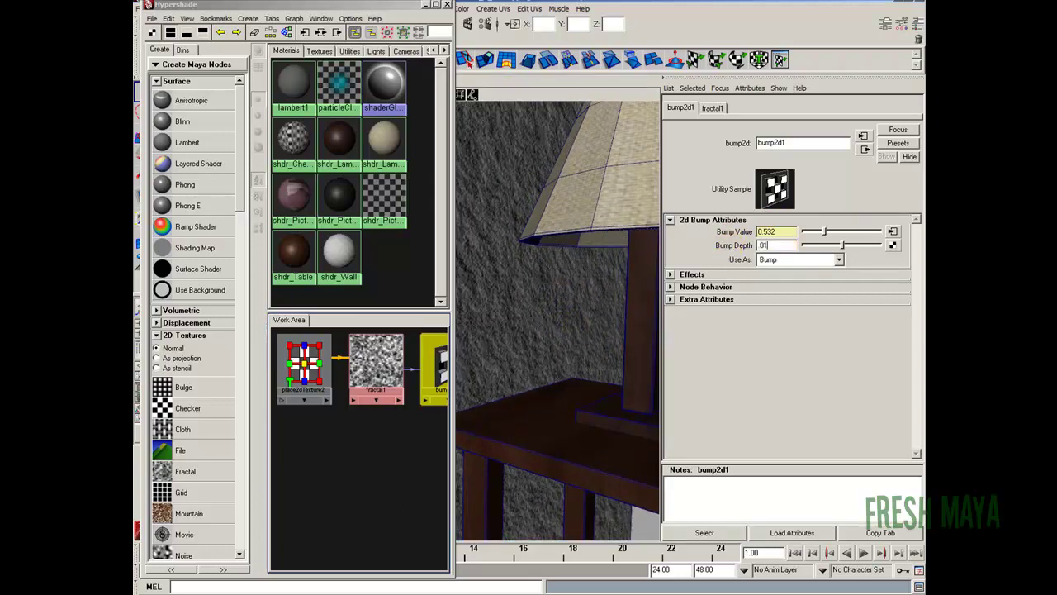
type(".01")
key("Return")
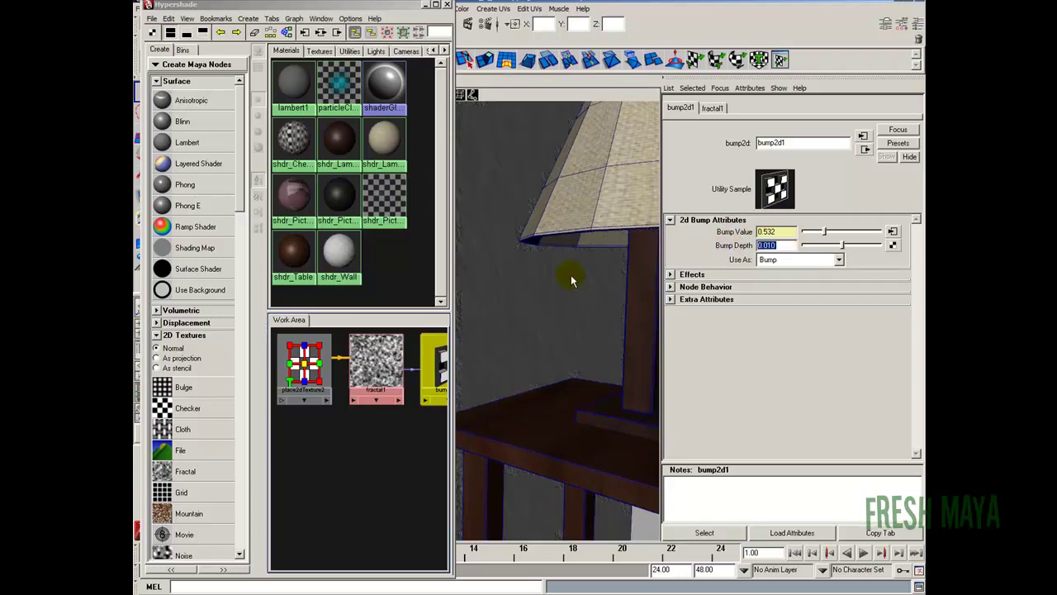
left_click_drag(587, 302, 544, 329, "alt")
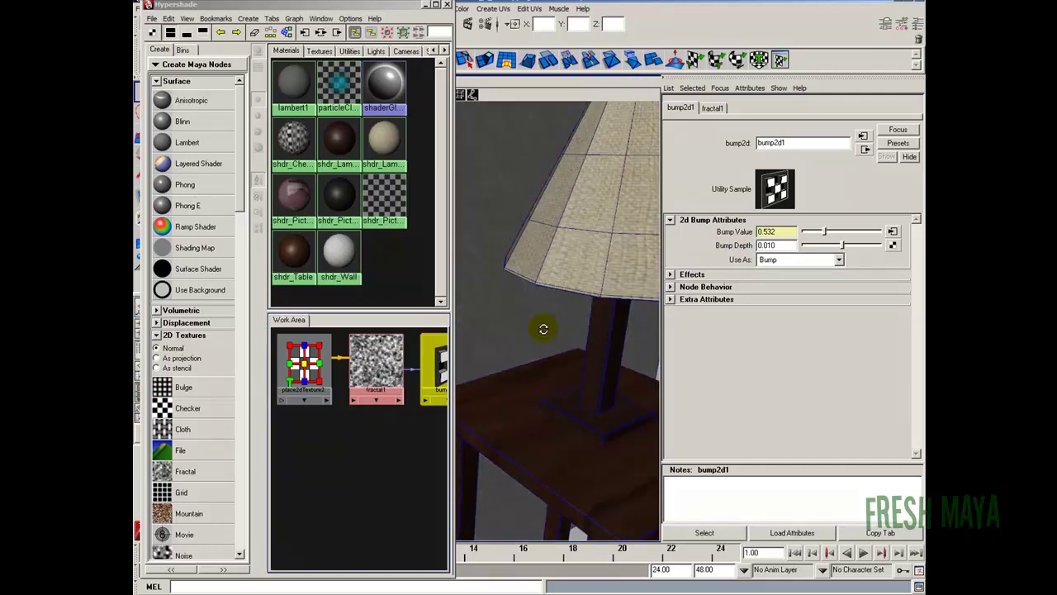
Try a Bump Depth of 0.005 on the wall's bump2d1 node
double_click(775, 246)
type(".005")
key("Return")
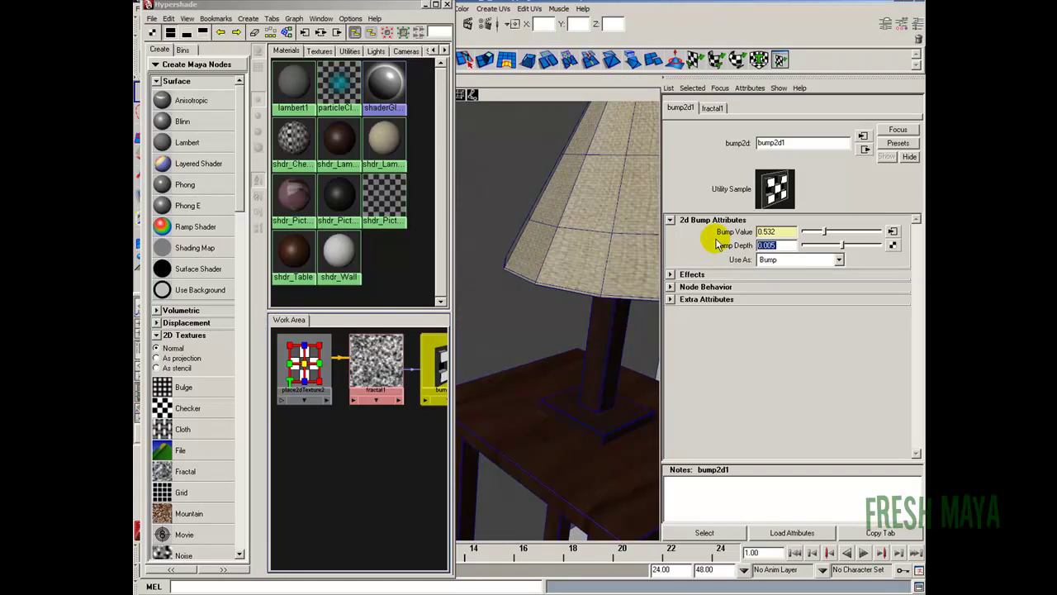
Set the Bump Depth of the wall's bump2d1 node to 0.007 and check the wall from another angle
key("BackSpace")
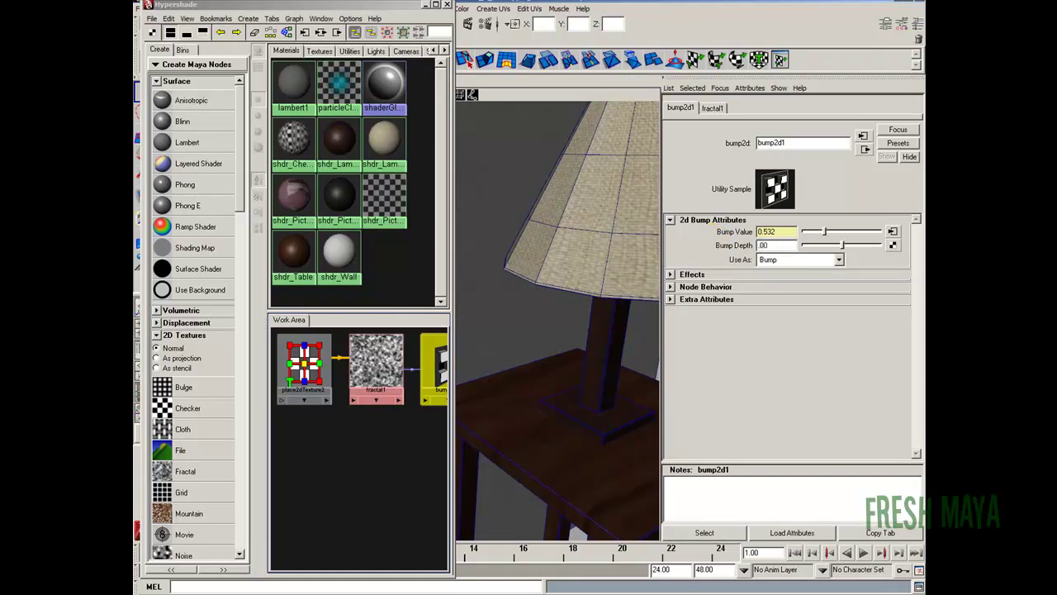
type(".007")
key("Return")
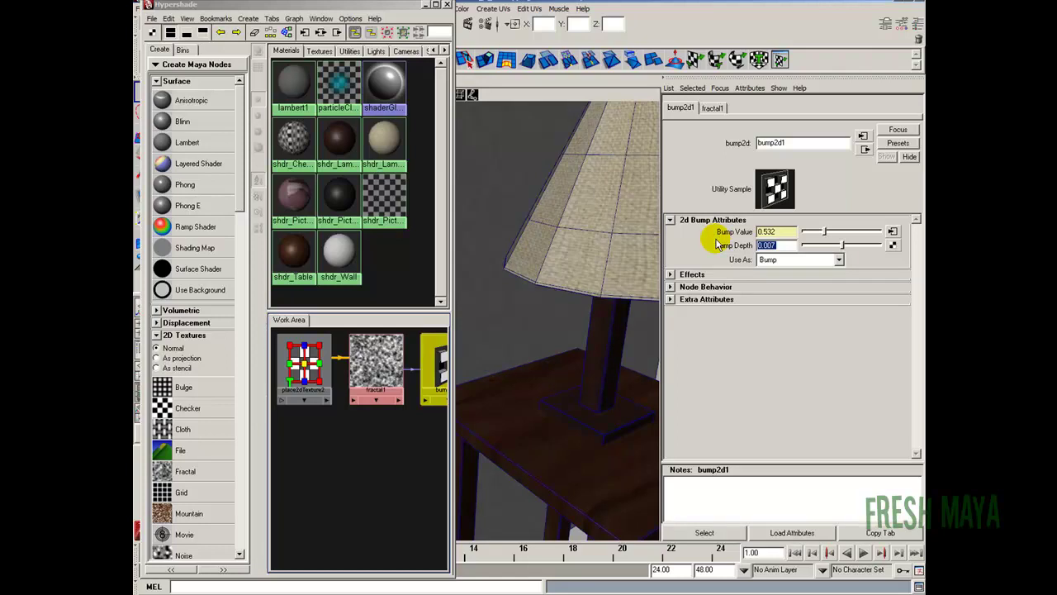
left_click_drag(583, 338, 496, 248, "alt")
Close the Hypershade and frame the whole lamp, table and wall in the perspective view
left_click(447, 4)
left_click_drag(548, 331, 519, 308, "alt")
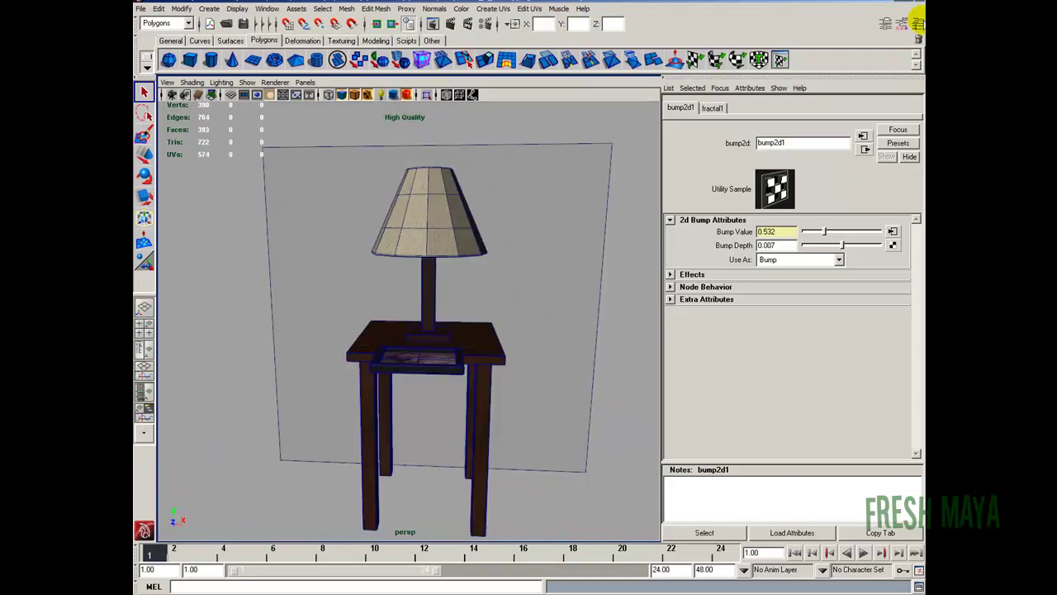
scroll(486, 240, "up", 2)
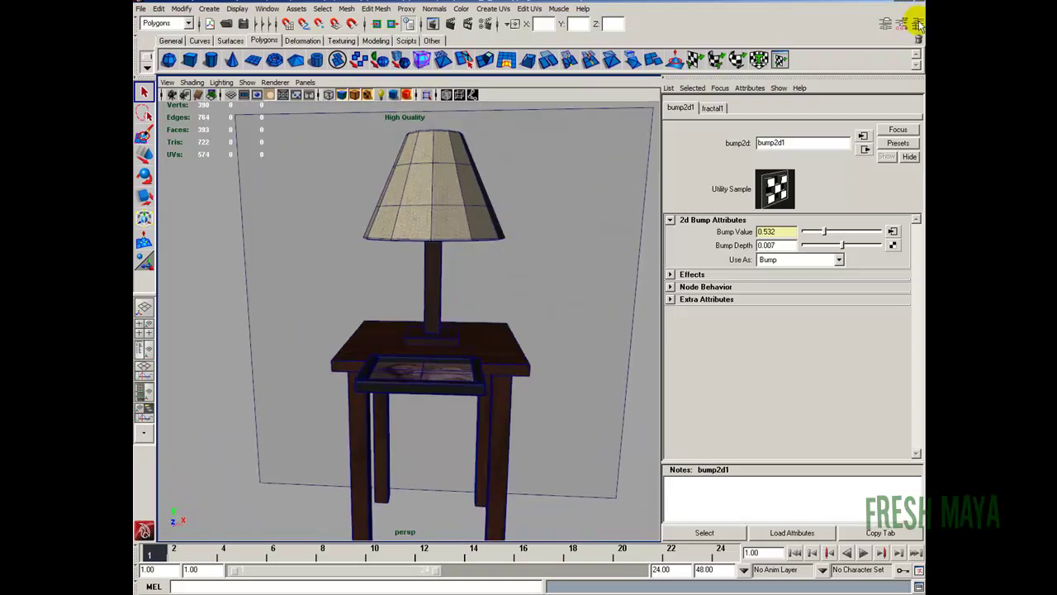
Save the scene under the new name LampShade_3_Texturing in the project's scenes folder, basing the name on LampShade_2_UvMapping
left_click(141, 9)
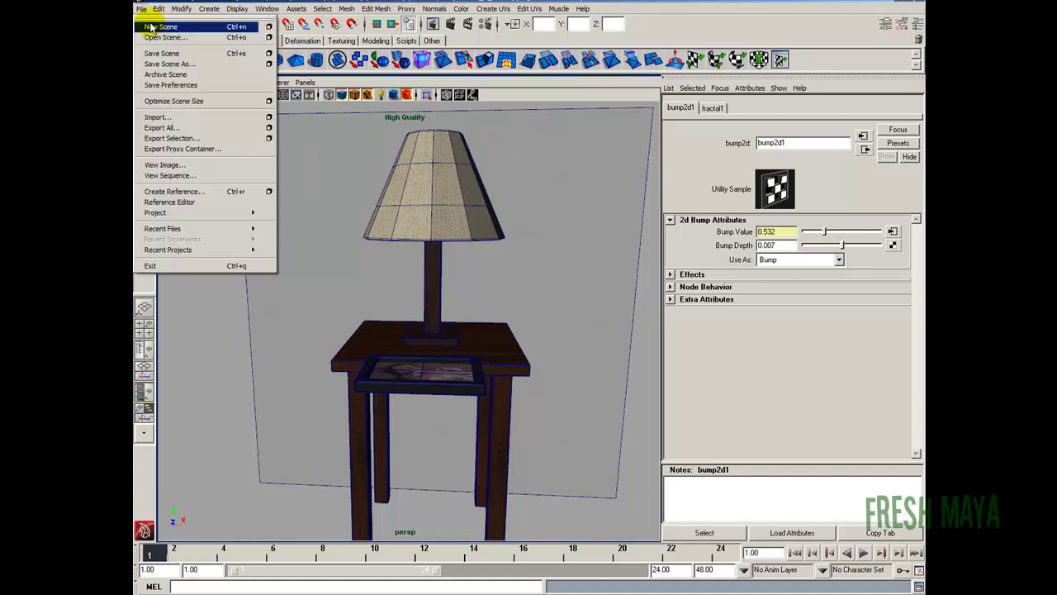
left_click(170, 64)
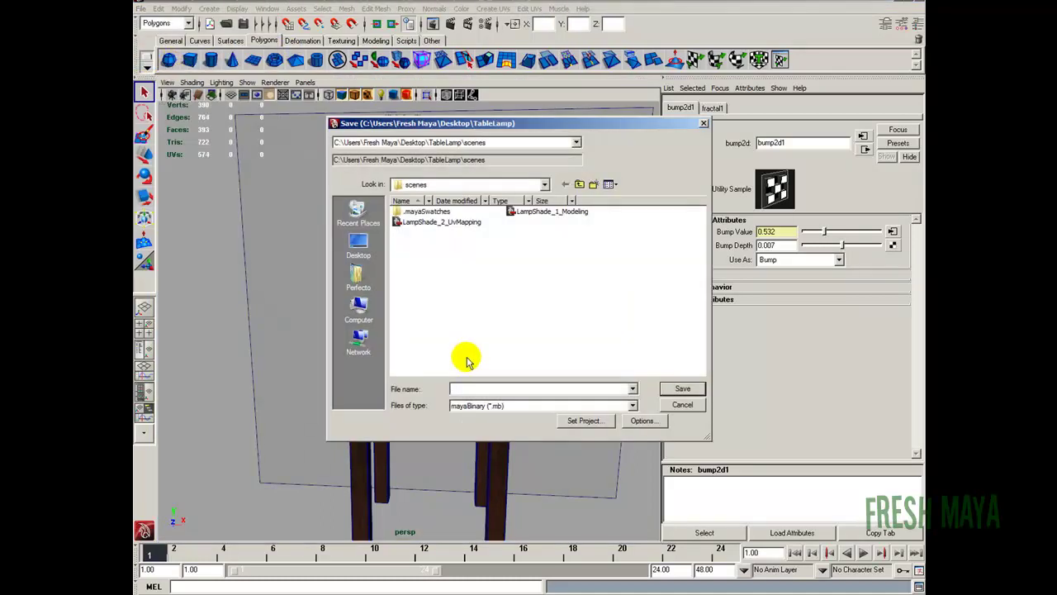
left_click(453, 222)
double_click(497, 388)
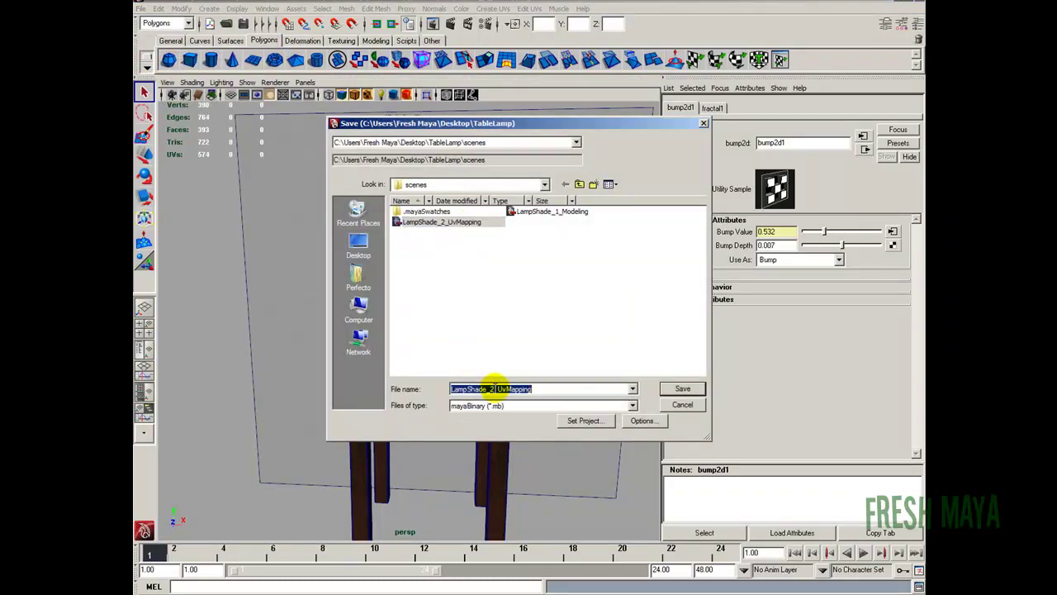
left_click(493, 388)
key("BackSpace")
type("3")
left_click(500, 388)
left_click_drag(498, 389, 532, 389)
type("Textur")
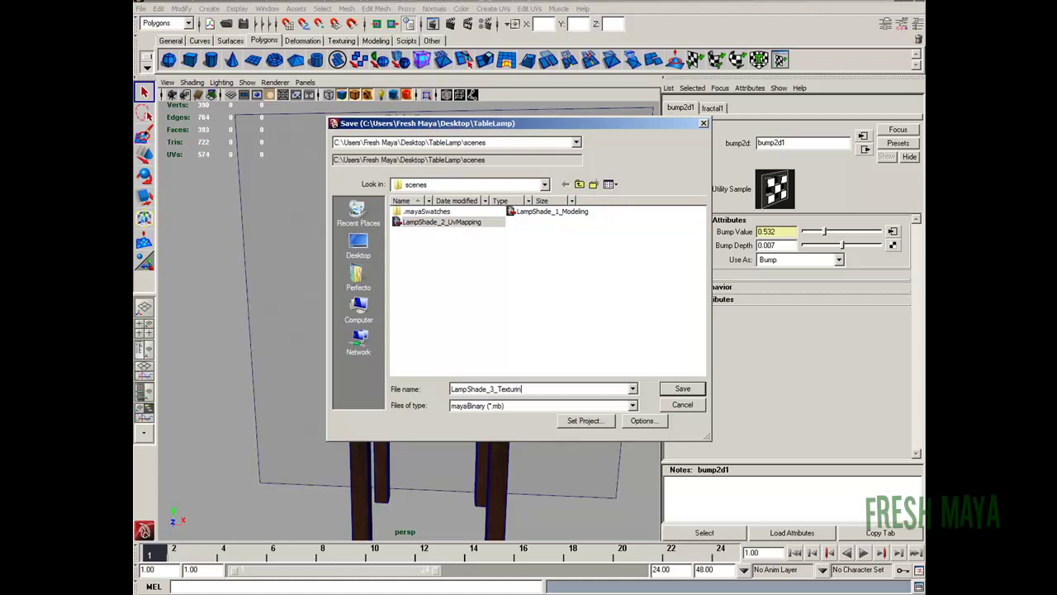
key("Return")
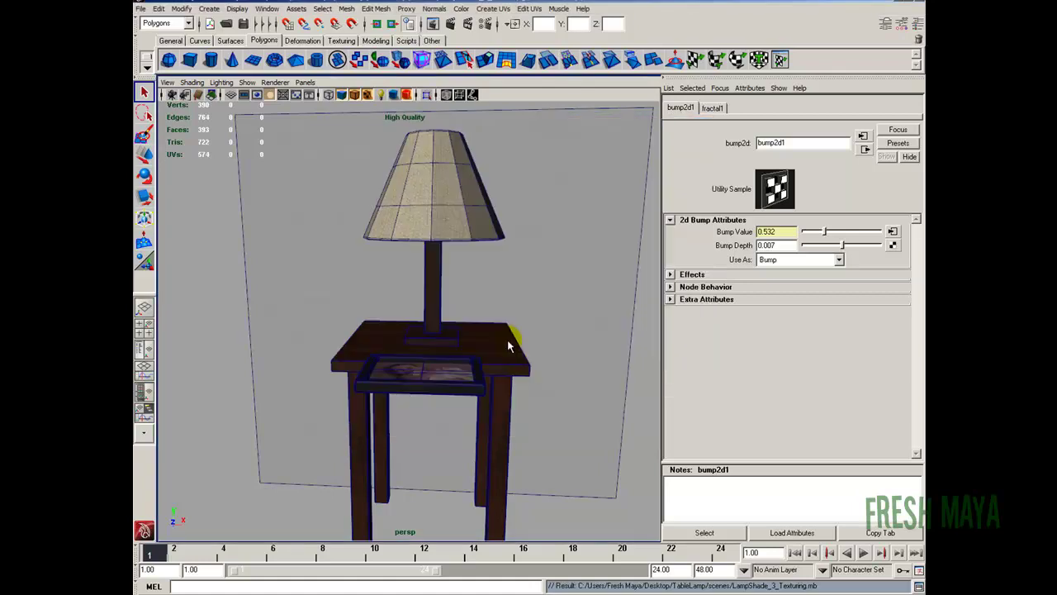